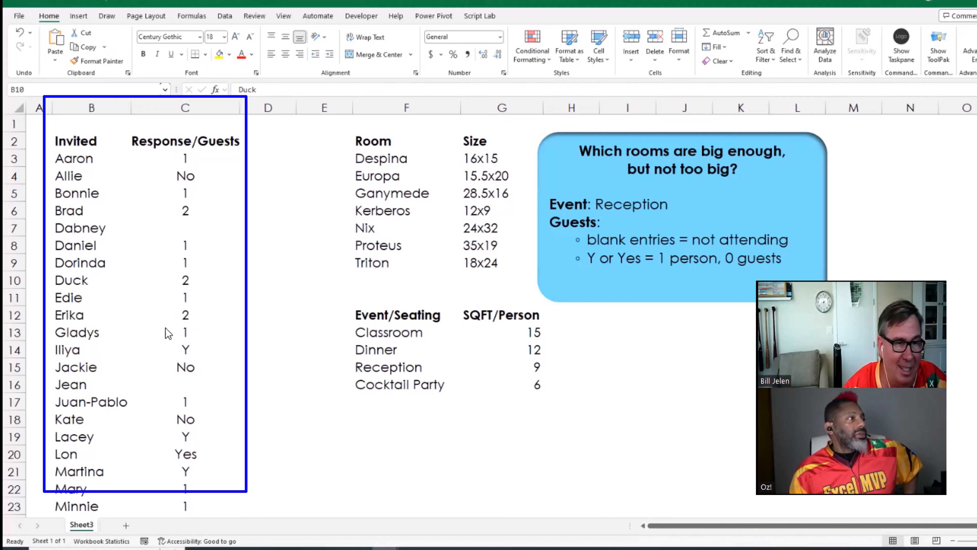
left_click(185, 226)
left_click(189, 228)
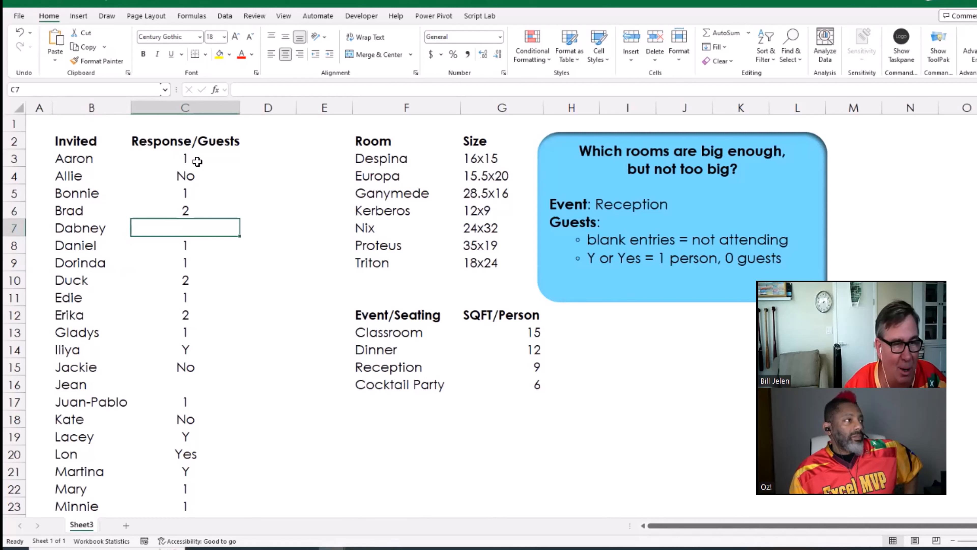
left_click(369, 426)
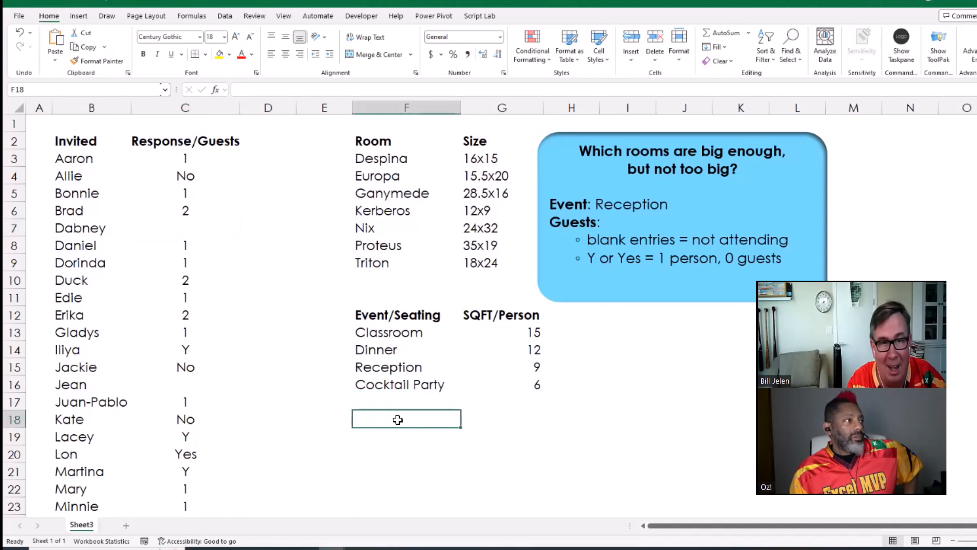
Move the blue question box about one column to the right so it clears the Size column and column H.
left_click(479, 160)
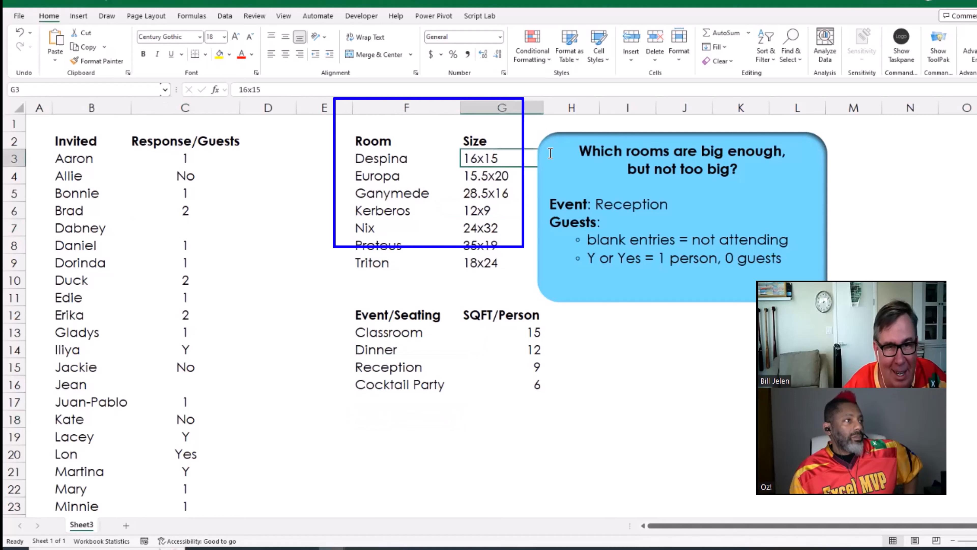
left_click_drag(552, 143, 623, 145)
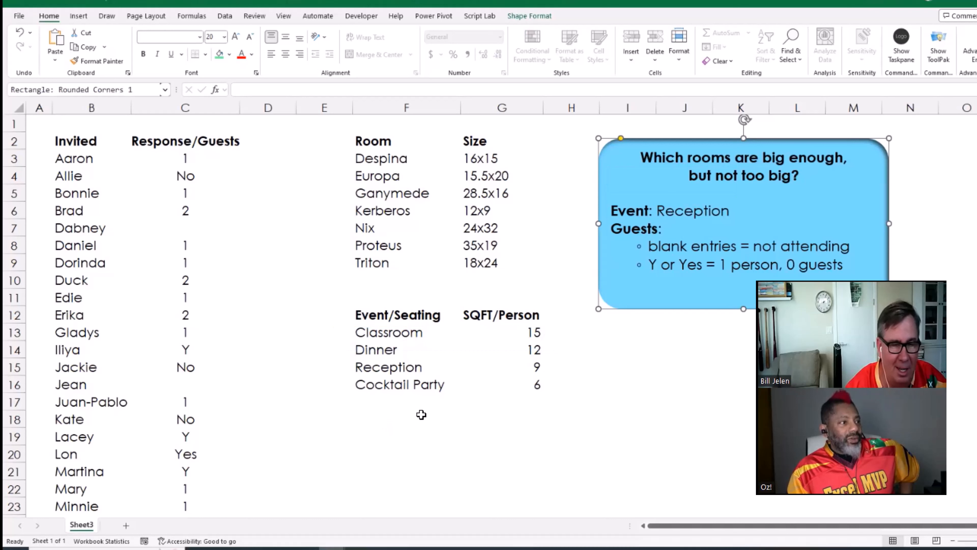
Enter a SUM formula in F18 that totals the Response/Guests entries from C3 down the guest list.
left_click(375, 419)
type("=sum(")
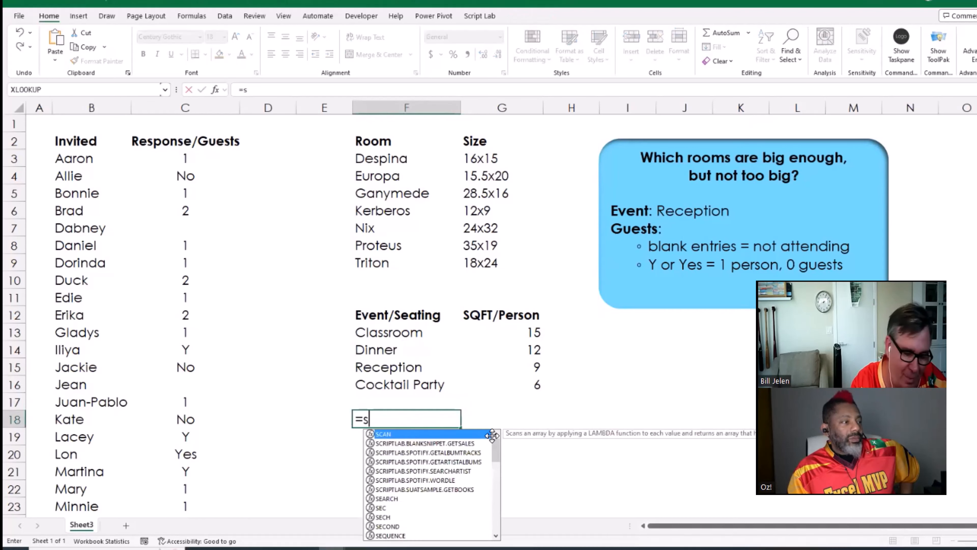
key("Up")
key("Left")
key("Up")
key("Up")
key("Up")
key("Up")
key("Up")
key("Up")
key("Up")
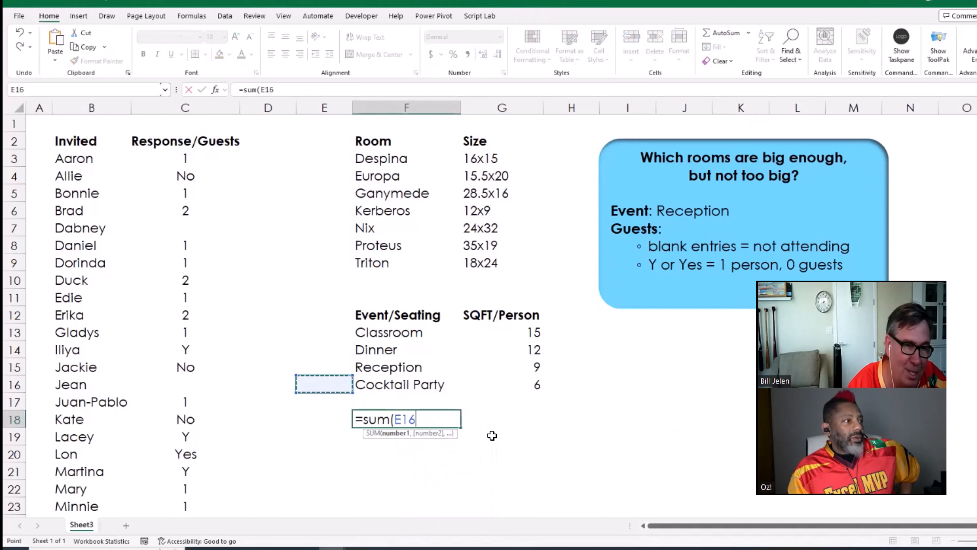
key("Left")
key("Up")
key("Up")
key("Up")
key("Up")
key("Up")
key("Up")
key("Up")
key("Left")
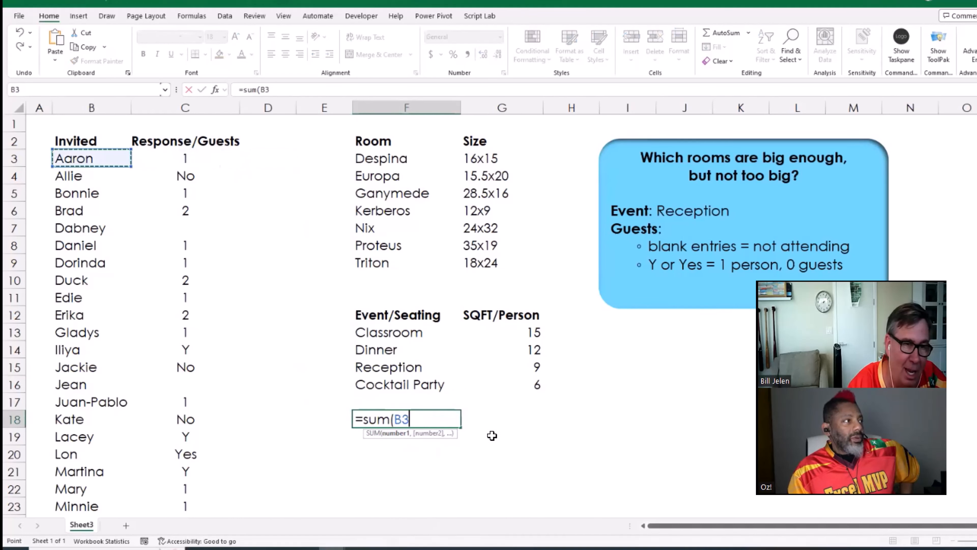
key("shift+Down")
key("shift+Down")
key("shift+Down")
key("shift+Down")
key("shift+Down")
key("shift+Down")
key("shift+Down")
key("shift+Down")
key("shift+Down")
key("shift+Down")
key("shift+Down")
key("shift+Down")
key("shift+Down")
key("shift+Down")
key("shift+Down")
key("shift+Down")
key("shift+Down")
key("shift+Down")
key("shift+Down")
key("shift+Down")
key("shift+Down")
key("shift+Down")
key("shift+Down")
key("shift+Down")
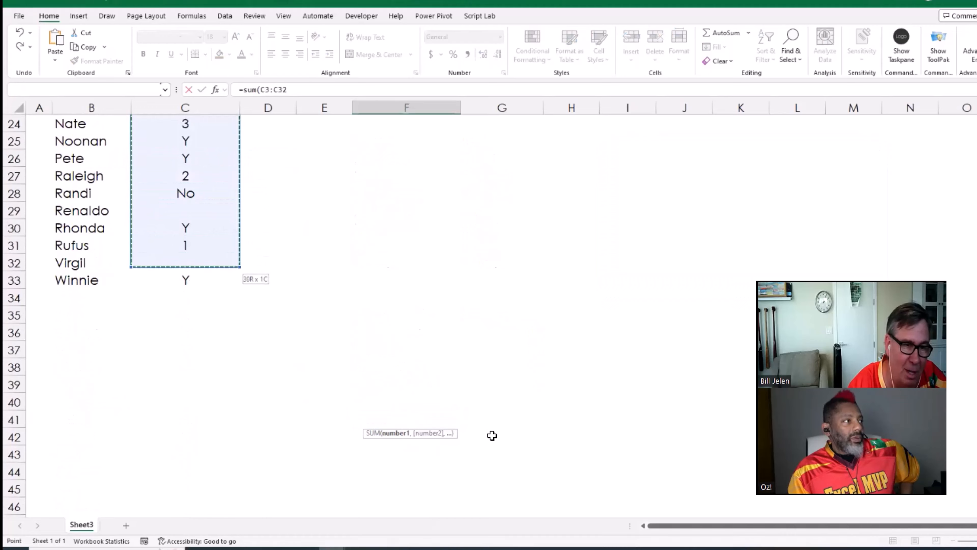
key("Return")
Enter a UNIQUE formula in H18 that lists the distinct Response/Guests entries from C3:C33.
key("Up")
key("Up")
key("Up")
key("Up")
key("Up")
key("Up")
key("Up")
key("Up")
key("Up")
key("Up")
key("Up")
key("Up")
key("Up")
key("Up")
key("Up")
key("Up")
key("Up")
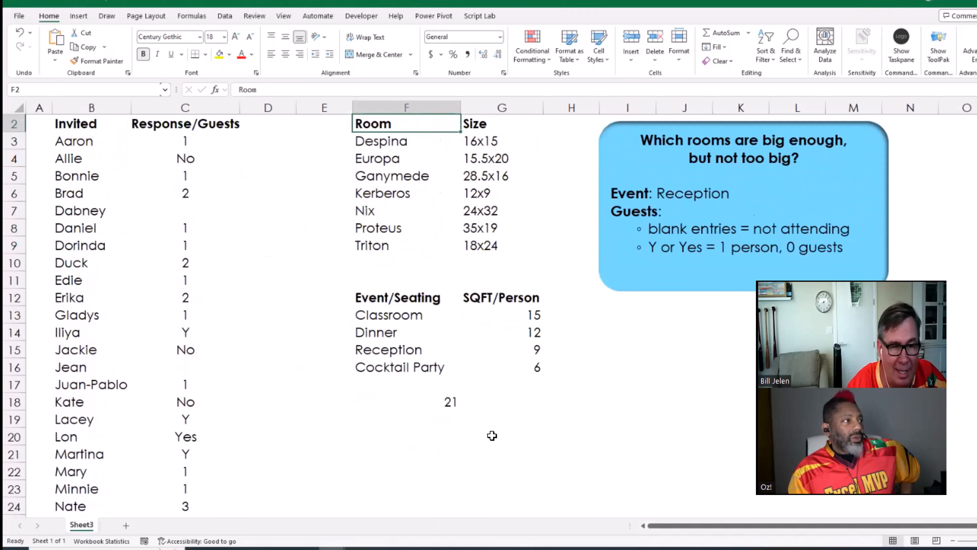
key("Down")
key("Down")
key("Down")
key("Down")
key("Down")
key("Down")
key("Down")
key("Down")
key("Down")
key("Down")
key("Down")
key("Down")
key("Down")
key("Down")
key("Down")
key("Down")
key("Down")
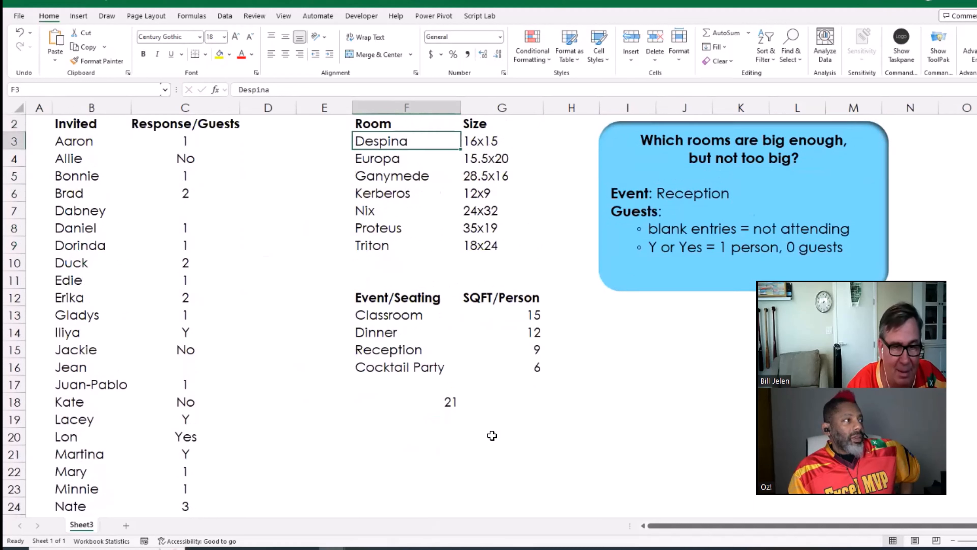
key("Right")
key("Up")
key("Up")
key("Right")
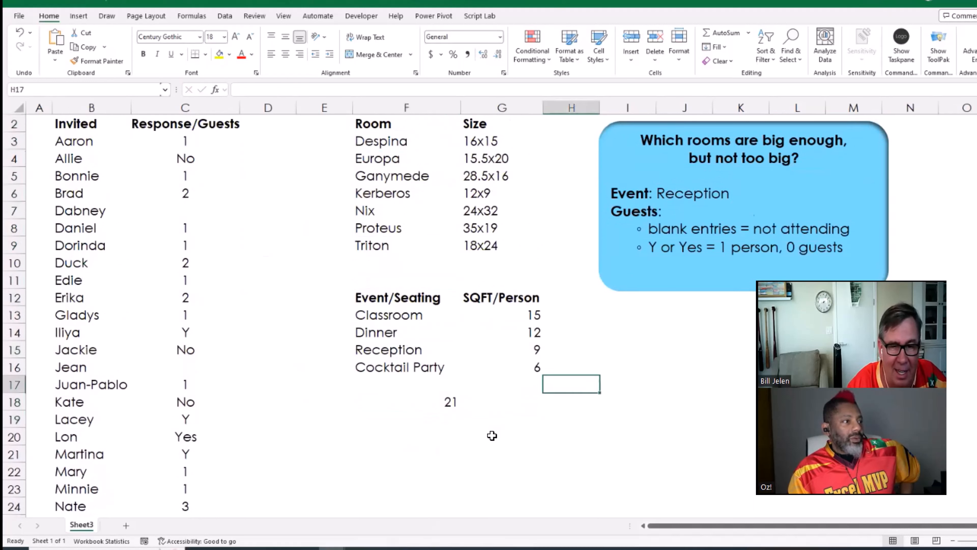
key("Down")
type("=unq")
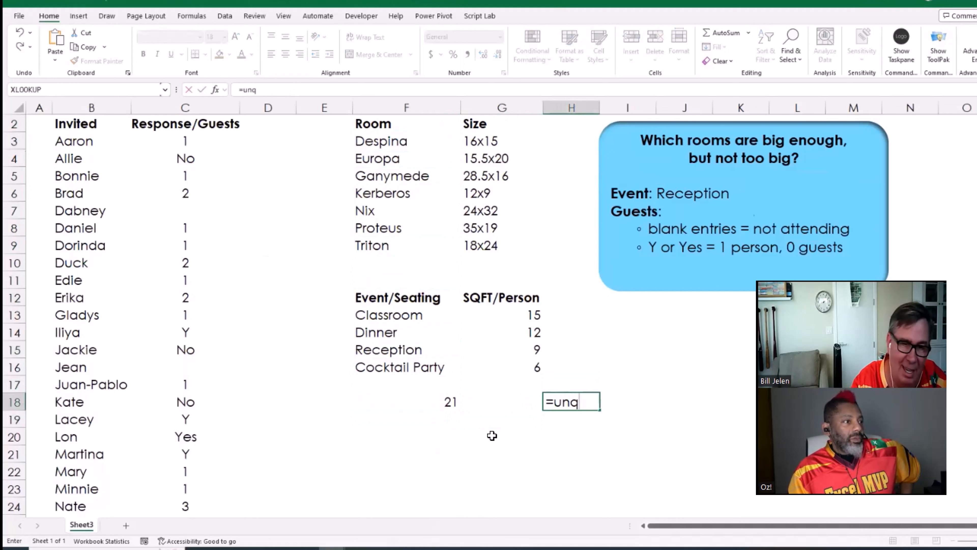
key("BackSpace")
type("ique(")
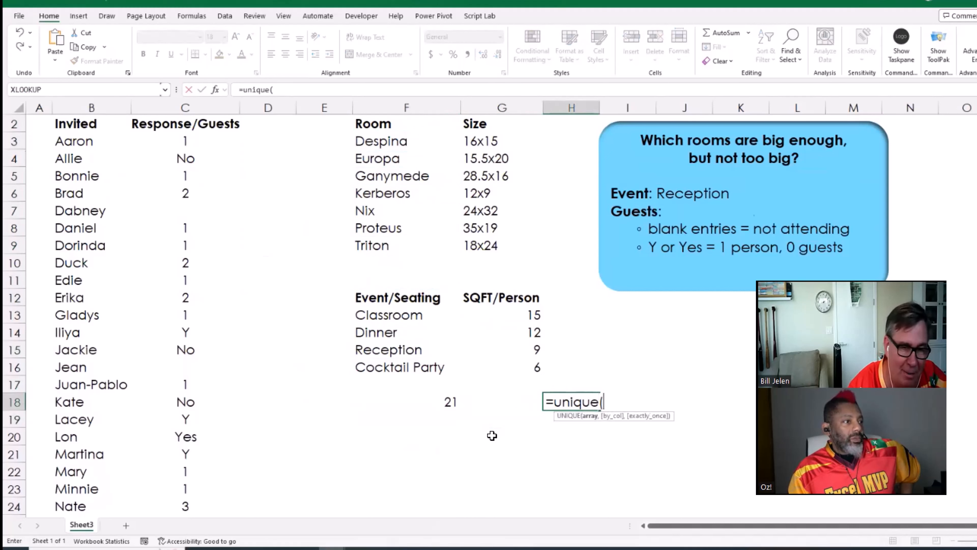
key("Left")
key("Left")
key("Left")
key("Left")
key("Left")
key("Left")
key("Up")
key("Up")
key("Up")
key("Up")
key("Up")
key("Up")
key("Up")
key("Up")
key("Up")
key("Up")
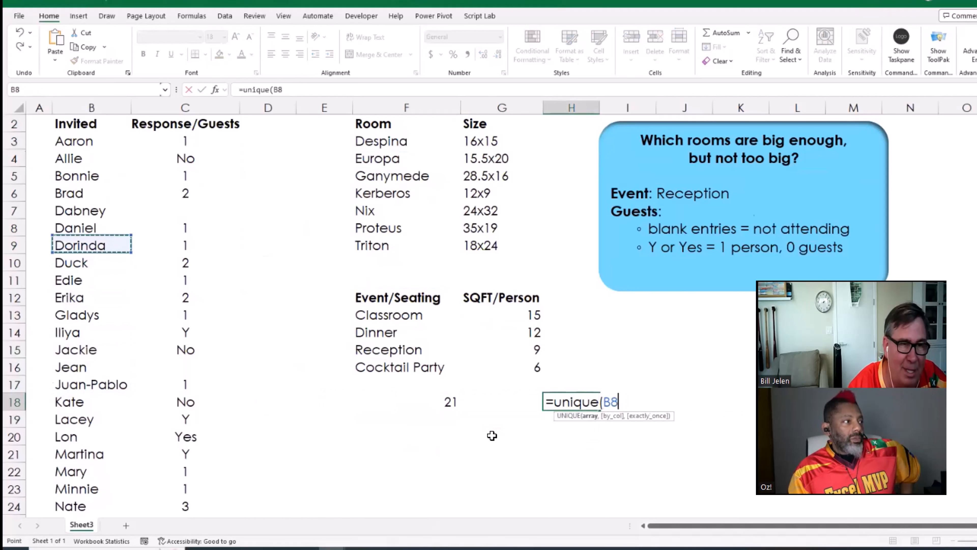
key("Right")
key("Up")
key("Up")
key("Up")
key("Up")
key("Up")
key("shift+Down")
key("shift+Down")
key("shift+Down")
key("shift+Down")
key("shift+Down")
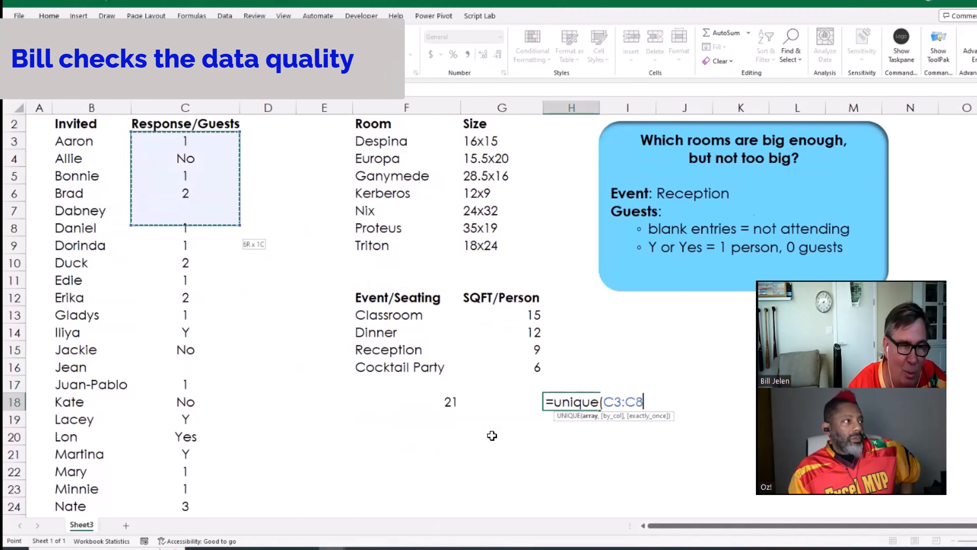
key("shift+Down")
key("shift+Down")
key("shift+Down")
key("shift+Down")
key("shift+Down")
key("shift+Down")
key("shift+Down")
key("shift+Down")
key("shift+Down")
key("shift+Down")
key("shift+Down")
key("shift+Down")
key("shift+Down")
key("shift+Down")
key("shift+Down")
key("shift+Down")
key("shift+Down")
key("shift+Down")
key("shift+Down")
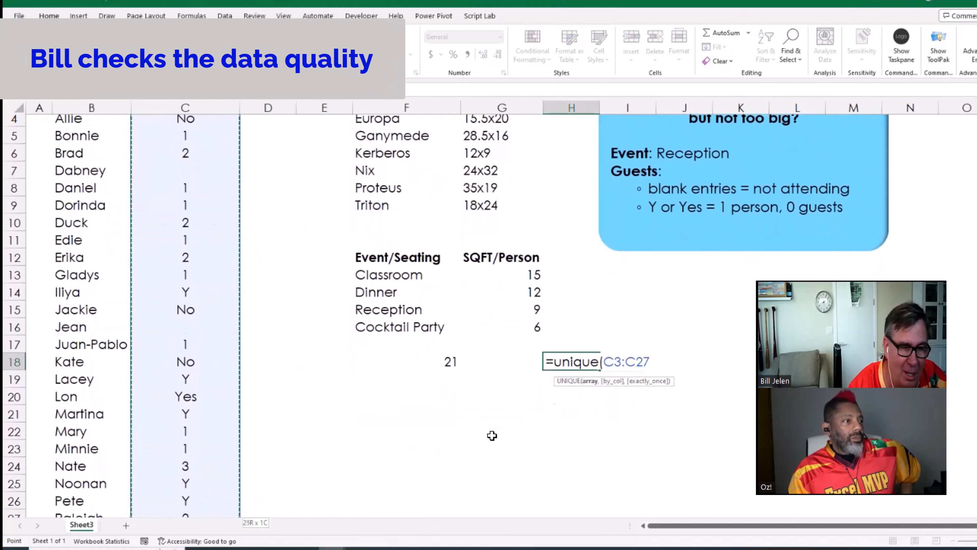
key("shift+Down")
key("shift+Down")
key("shift+Down")
key("shift+Down")
key("shift+Down")
key("shift+Down")
key("shift+Down")
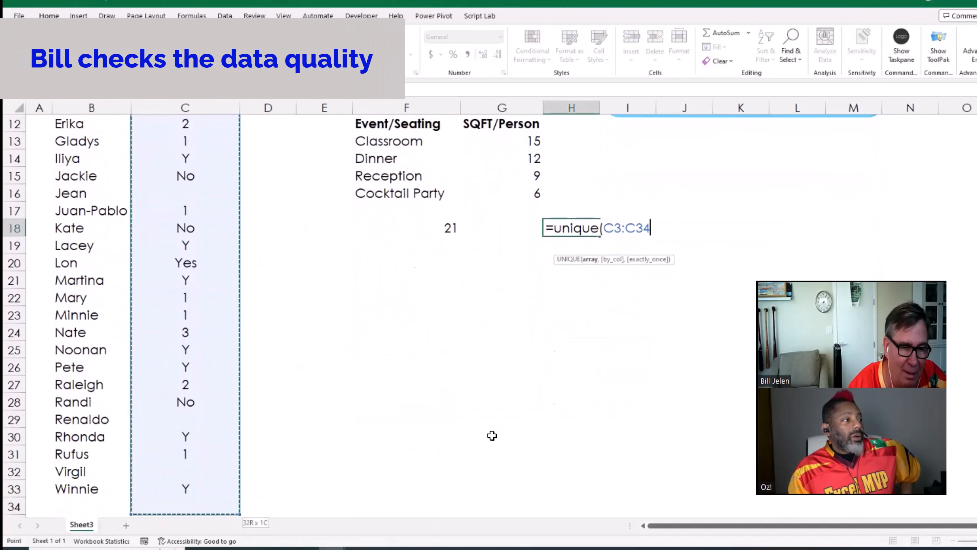
key("shift+Up")
key("Return")
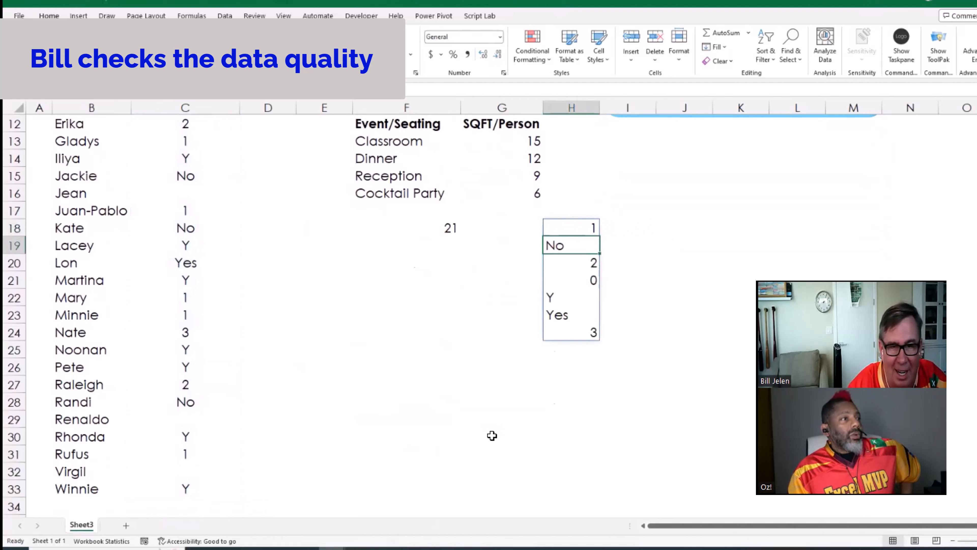
Examine each distinct response in H18:H24 to check the quality of the guest data.
key("Up")
key("Down")
key("Down")
key("Down")
key("Down")
key("Down")
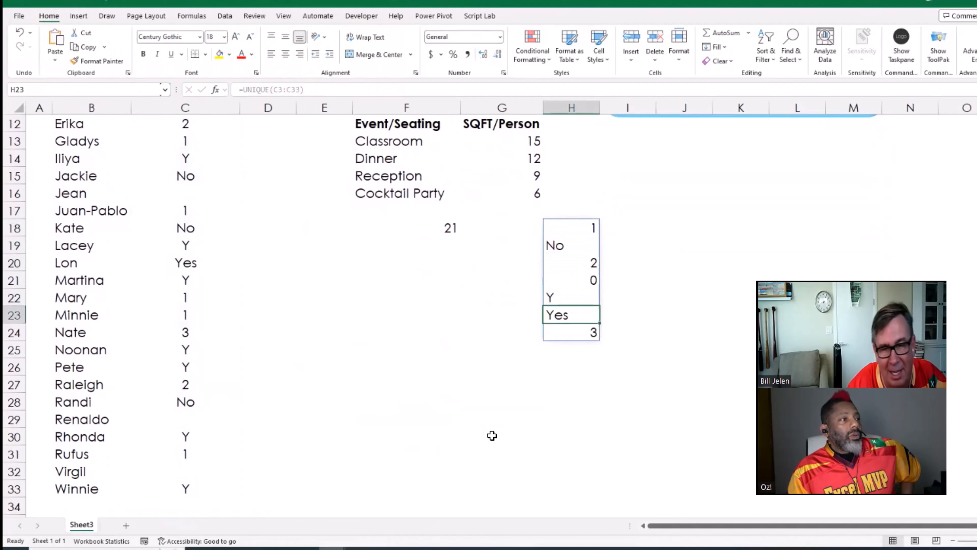
key("Down")
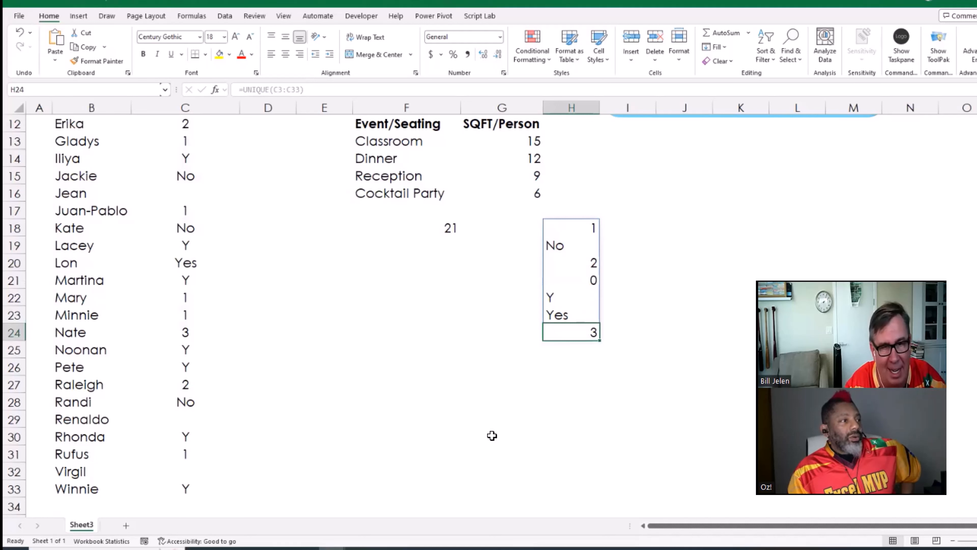
Enter the headcounts 1, 0, 2, 0, 1, 1 and 3 in I18:I24 beside the distinct responses.
key("Up")
key("Up")
key("Up")
key("Up")
key("Up")
key("Up")
key("Right")
type("1")
key("Return")
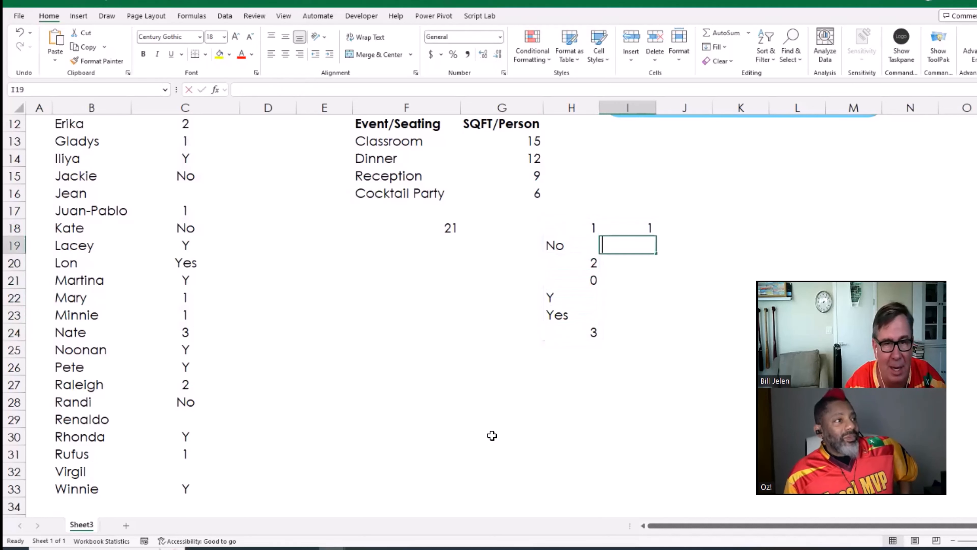
type("0")
key("Return")
type("2")
key("Return")
type("0")
key("Return")
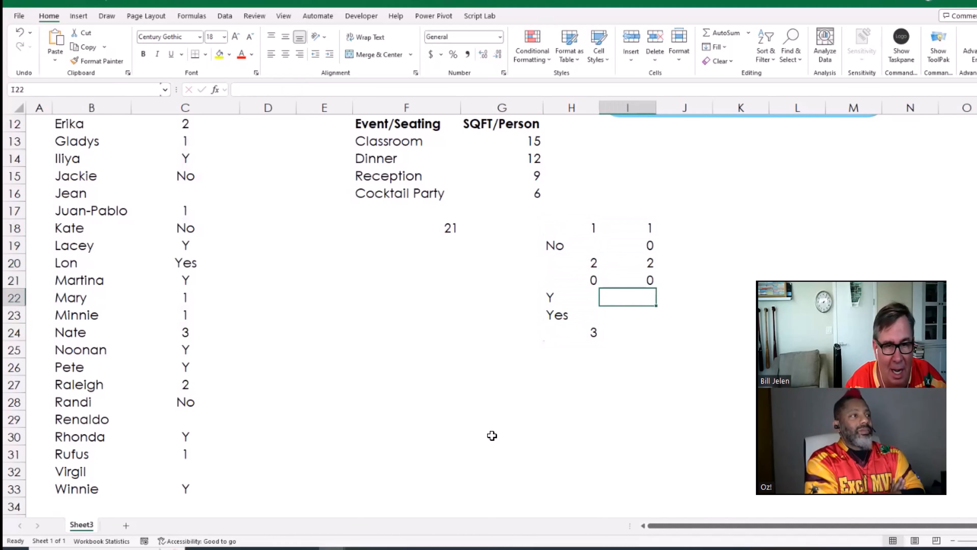
type("1")
key("Return")
type("1")
key("Return")
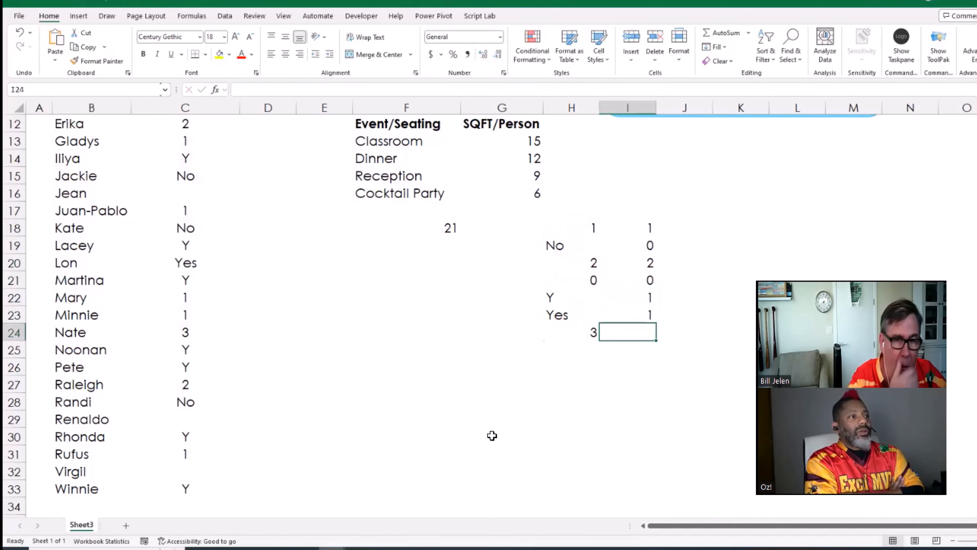
type("3")
key("Return")
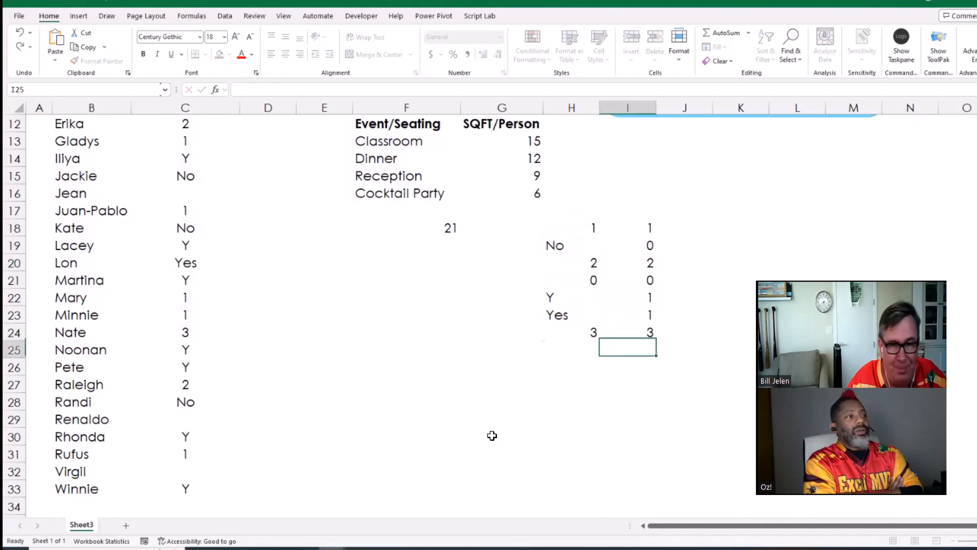
Shade the lookup table H18:I24 with a light orange fill.
key("Up")
key("Up")
key("Up")
key("Left")
key("Up")
key("Up")
key("Up")
key("Up")
key("ctrl+shift+Down")
key("shift+Right")
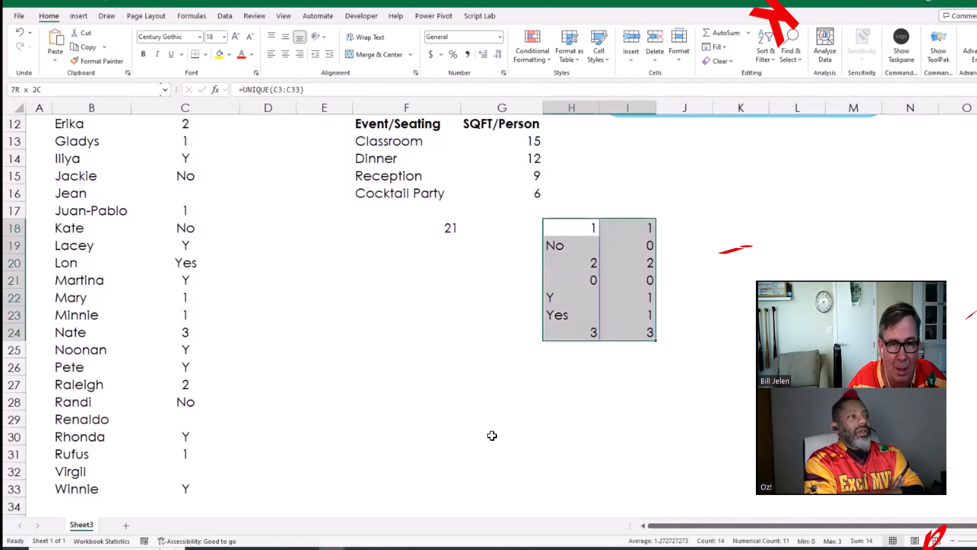
left_click(229, 54)
left_click(286, 105)
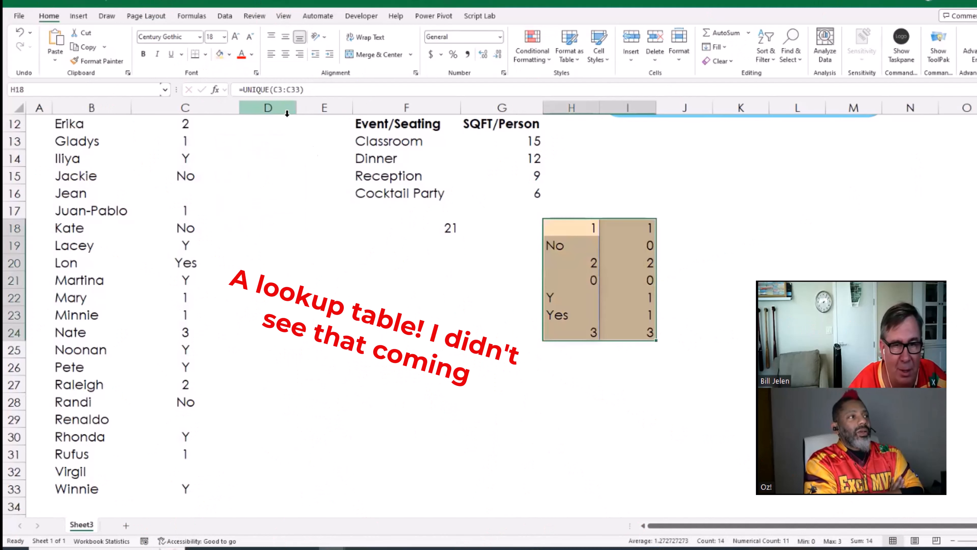
left_click(405, 245)
type("=")
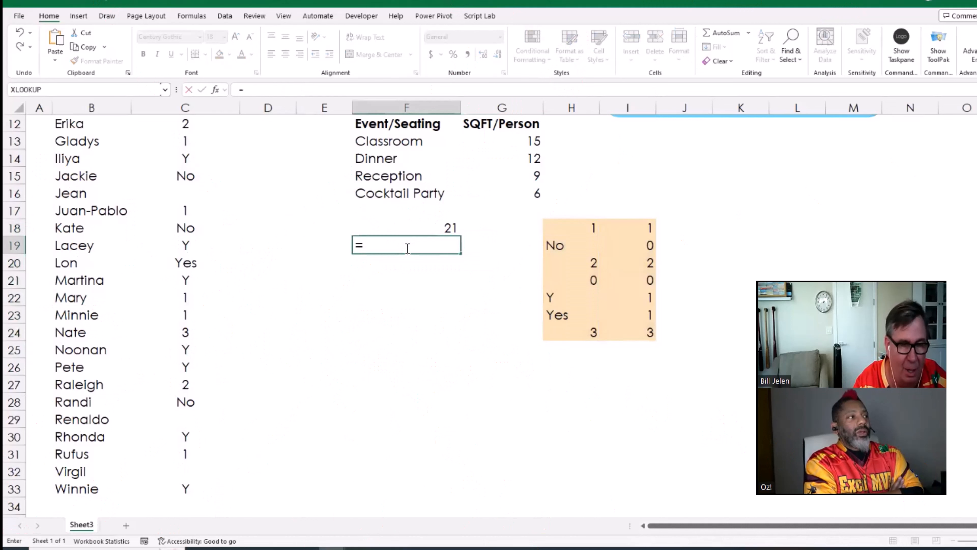
type("xl")
key("Tab")
key("Left")
key("Left")
key("Left")
key("Left")
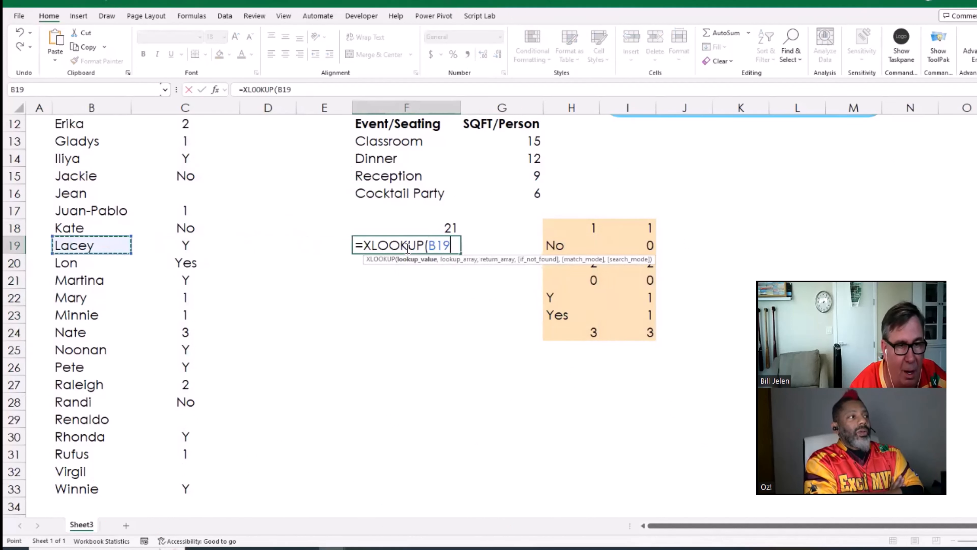
key("Right")
key("Up")
key("Up")
key("Up")
key("Up")
key("Up")
key("Up")
key("Up")
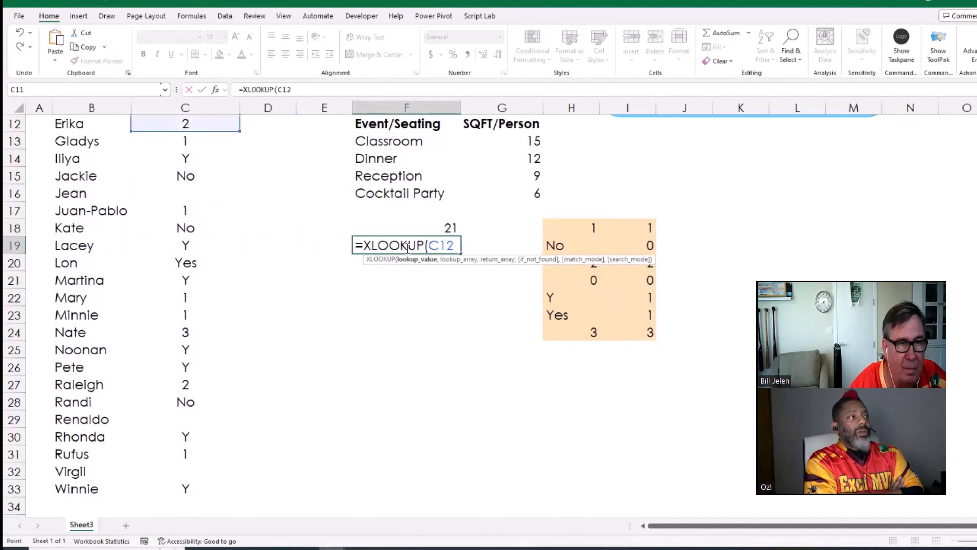
key("Up")
key("Up")
key("Up")
key("Up")
key("Up")
key("Up")
key("Up")
key("Up")
key("Up")
key("Up")
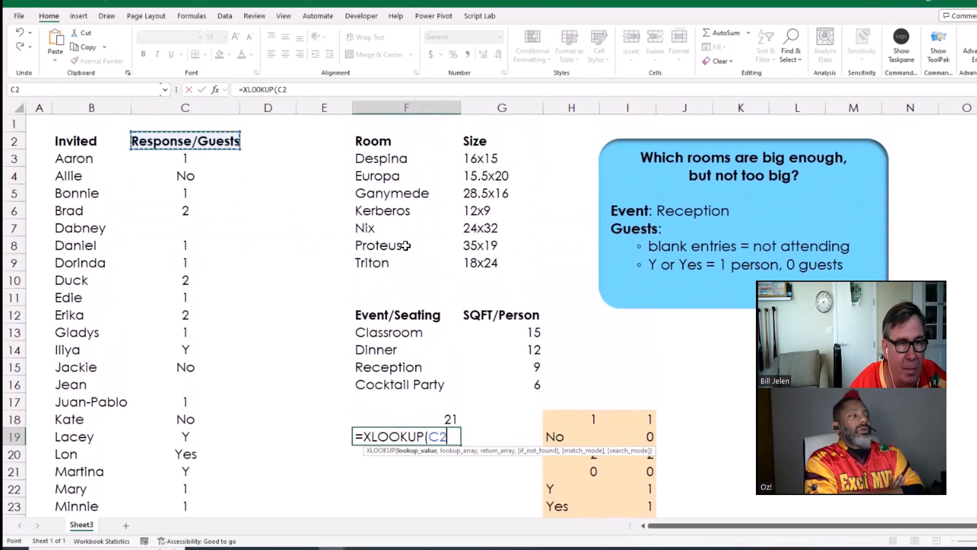
key("Down")
key("shift+Down")
key("shift+Down")
key("shift+Down")
key("shift+Down")
key("shift+Down")
key("shift+Down")
key("shift+Down")
key("shift+Down")
key("shift+Down")
key("shift+Down")
key("shift+Down")
key("shift+Down")
key("shift+Down")
key("shift+Down")
key("shift+Down")
key("shift+Down")
key("shift+Down")
key("shift+Down")
key("shift+Down")
key("shift+Down")
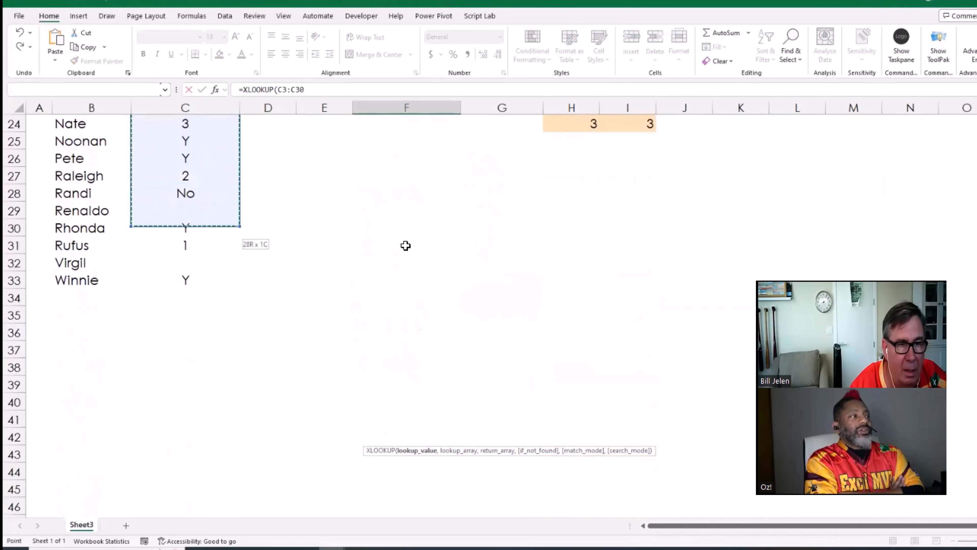
key("shift+Down")
key("shift+Down")
key("shift+Down")
scroll(406, 246, "up", 5)
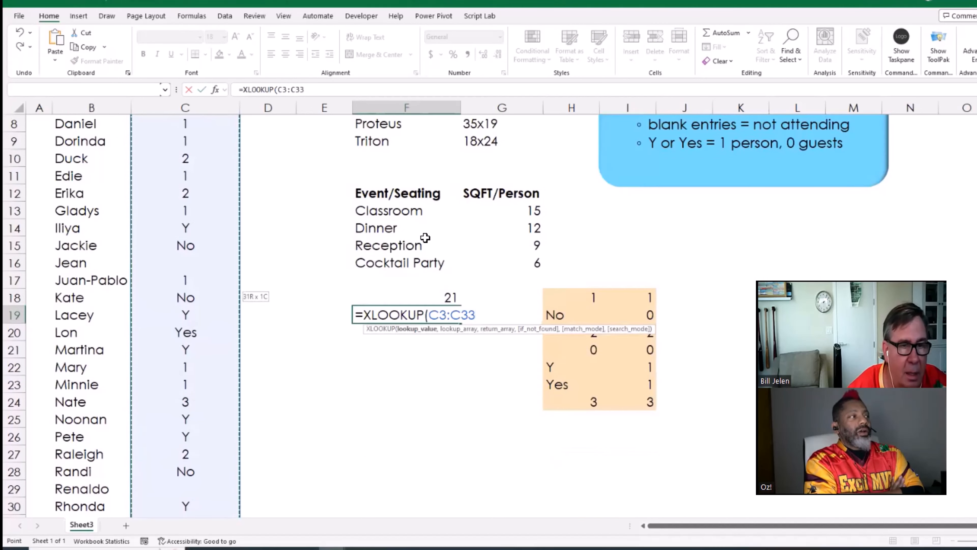
scroll(216, 288, "up", 2)
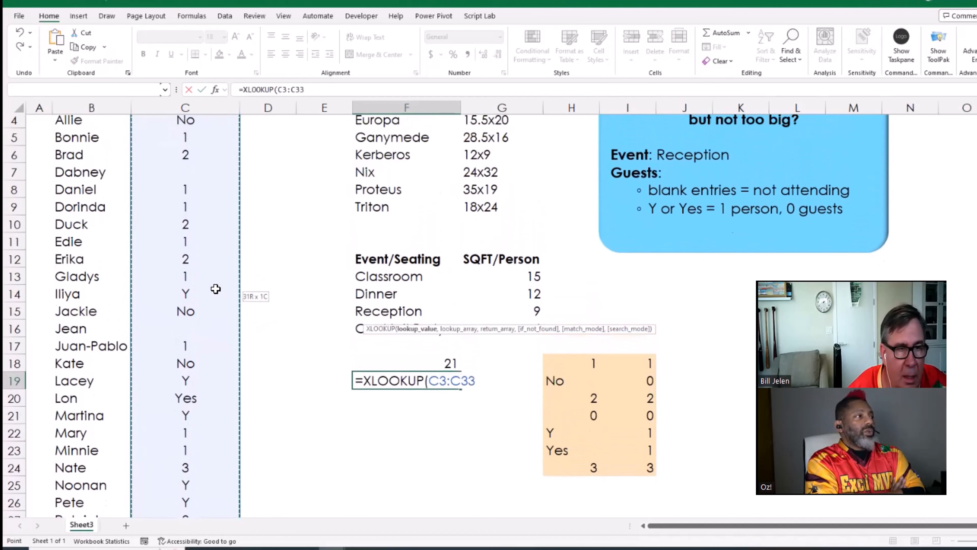
scroll(216, 288, "up", 1)
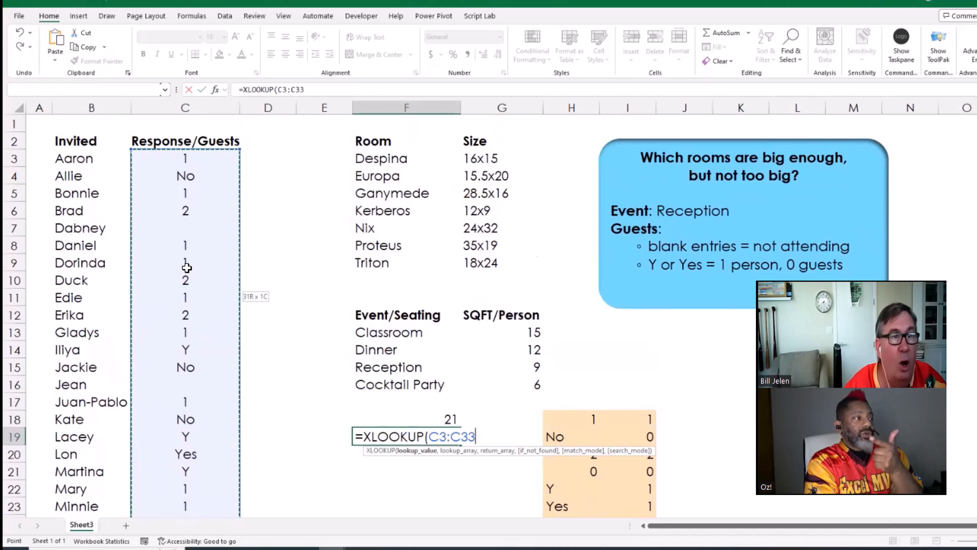
key("Escape")
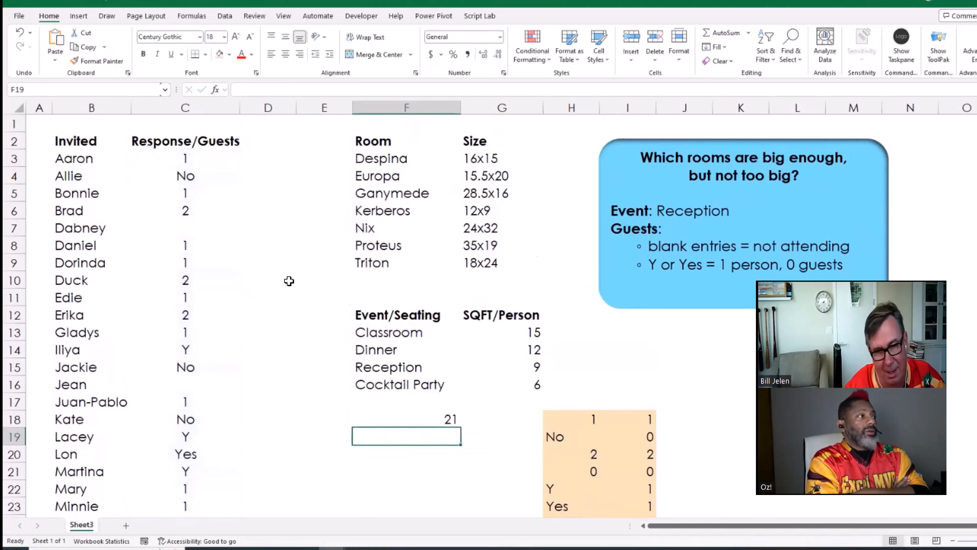
Set the headcount for response 1 to 2 in I18 and for response 2 to 3 in I20.
left_click(651, 418)
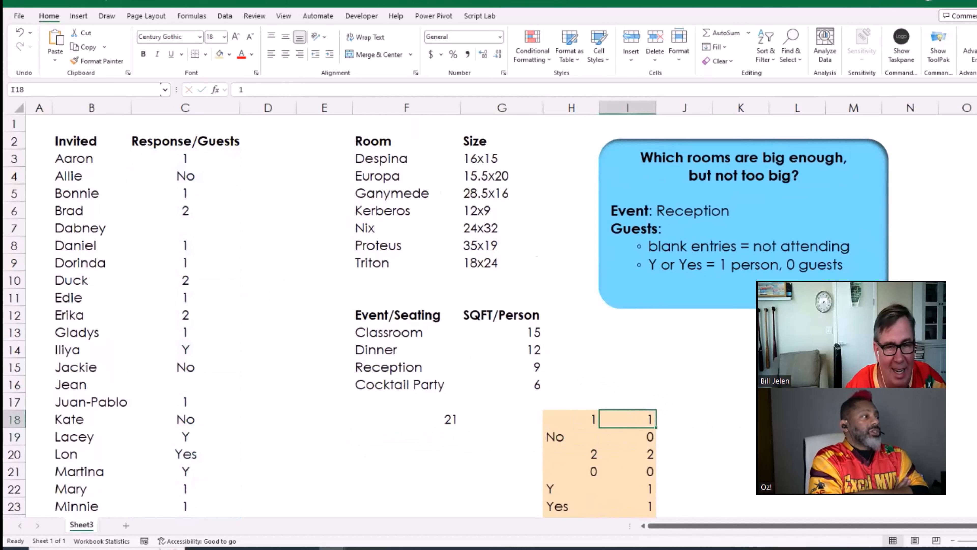
type("2")
key("Return")
key("Return")
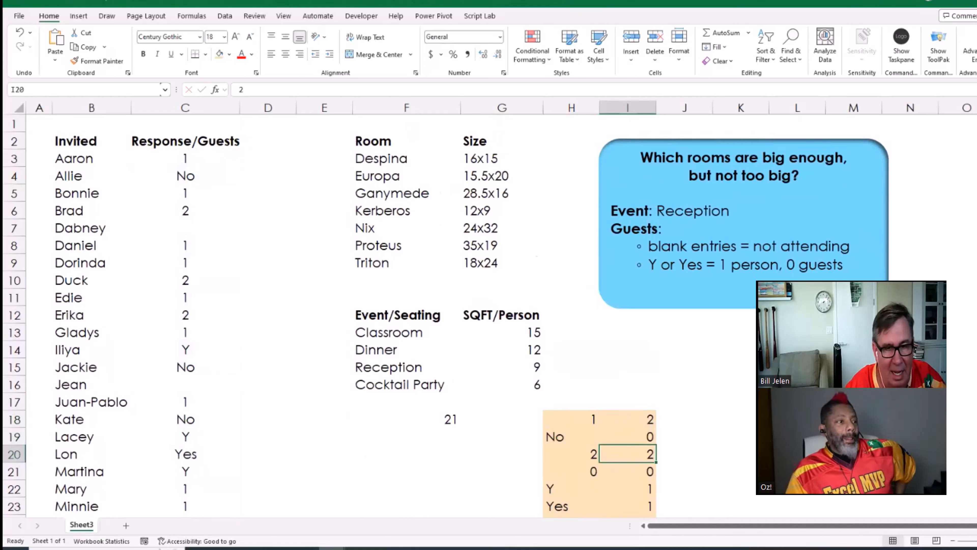
type("3")
key("Return")
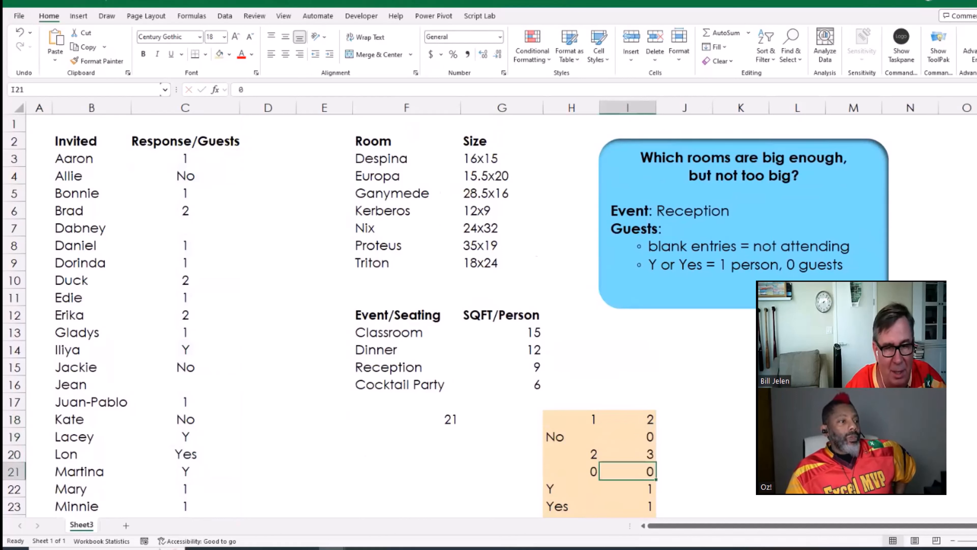
key("Return")
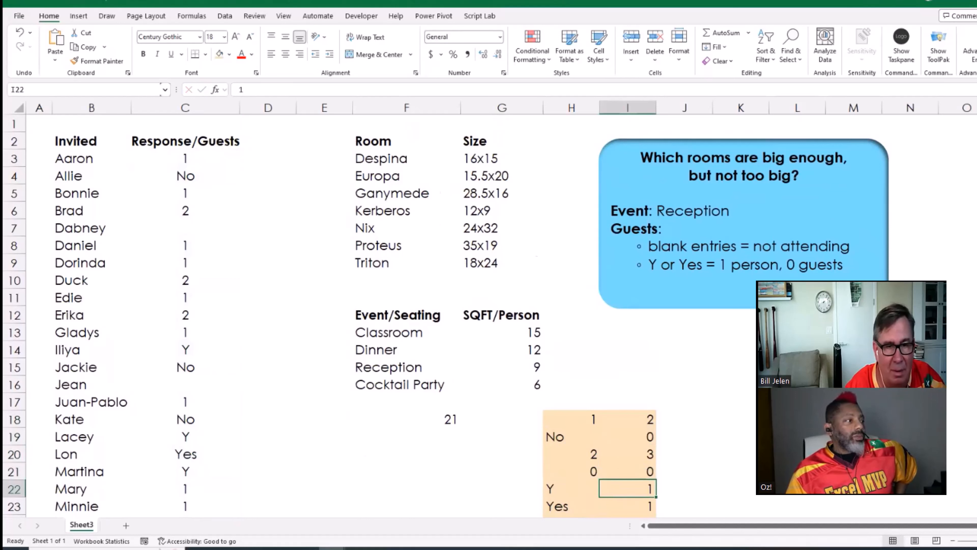
Set the headcount for response 3 to 4 in I24 of the lookup table.
key("Left")
key("Up")
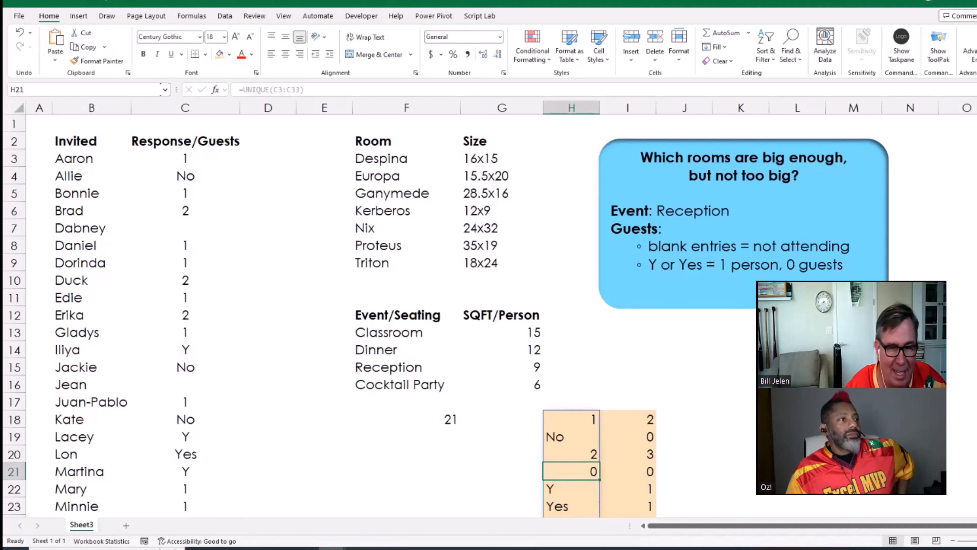
key("Down")
key("Right")
key("Down")
key("Down")
key("Up")
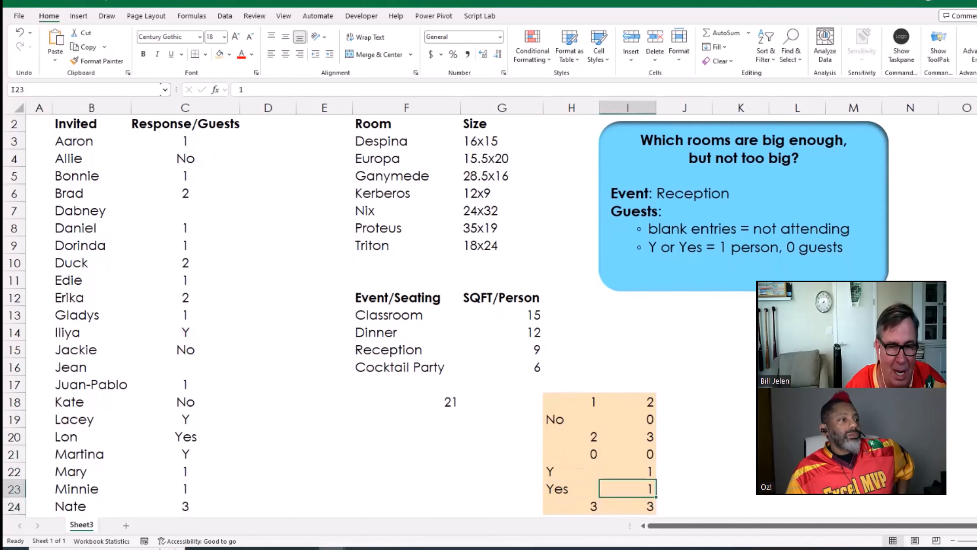
key("Down")
type("4")
key("Up")
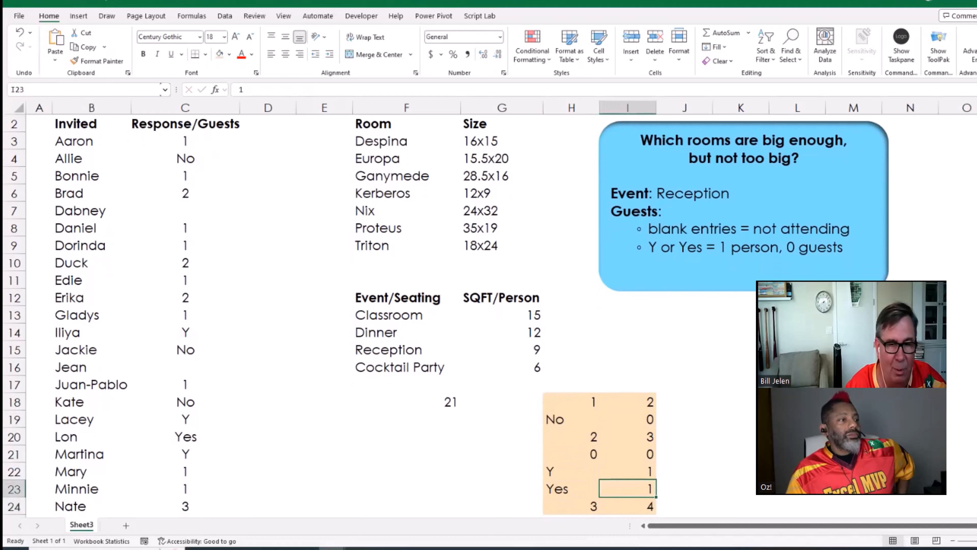
Add the heading "How Many" in D2 beside the Response/Guests column.
key("Up")
key("Up")
key("Up")
key("Up")
key("Up")
key("Up")
key("Up")
key("Up")
key("Up")
key("Up")
key("Up")
key("Up")
key("Up")
key("Up")
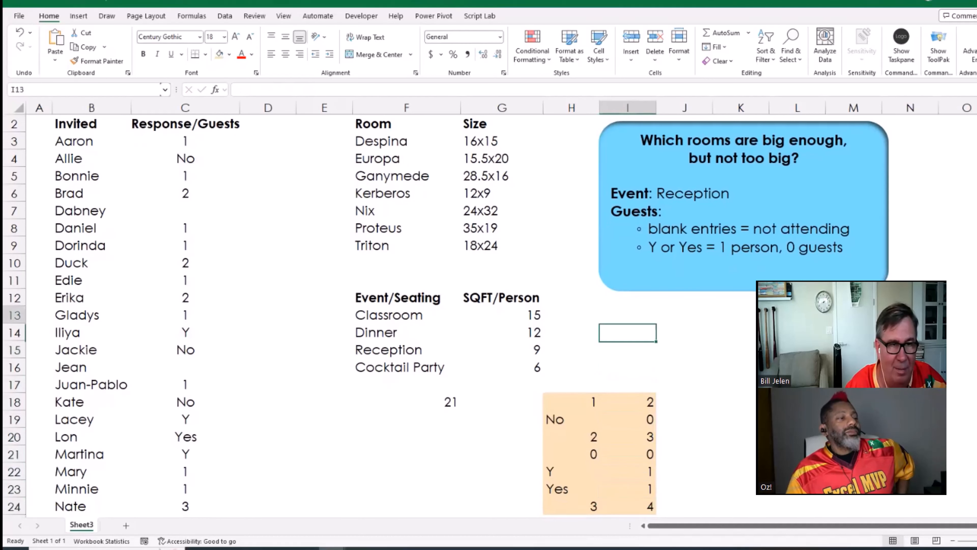
key("Left")
key("Left")
key("Left")
key("Left")
key("Left")
key("Up")
key("Up")
key("Up")
key("Up")
key("Up")
key("Up")
key("Up")
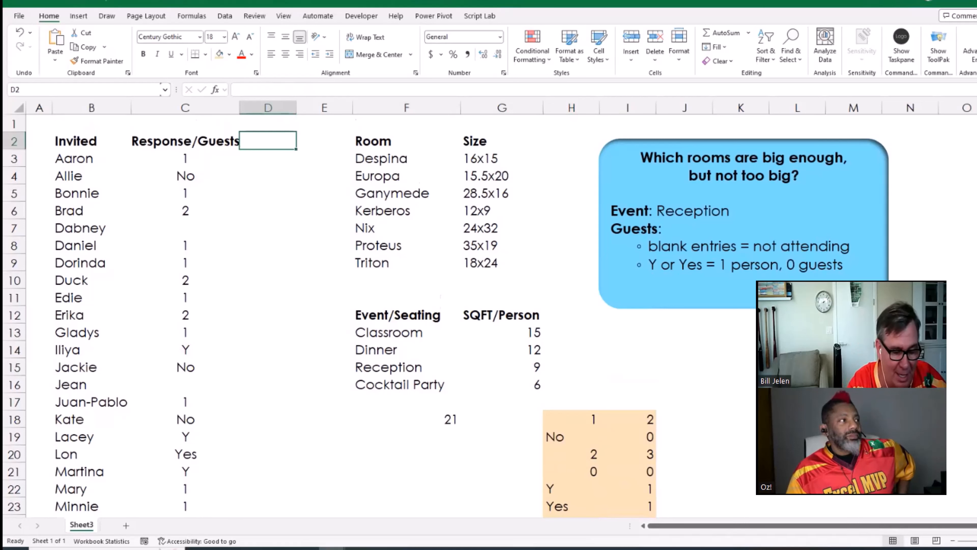
type("How Many")
key("Return")
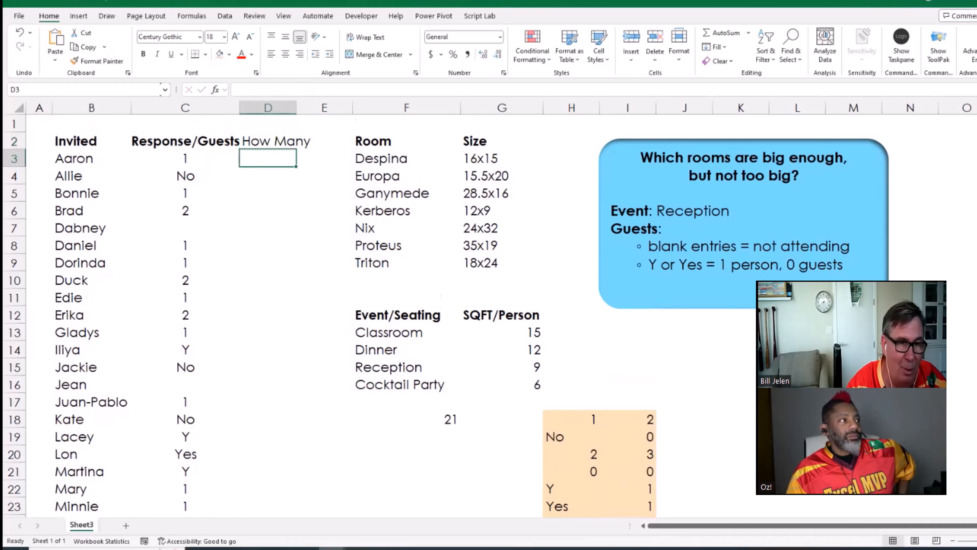
Start an XLOOKUP formula in D3 with C3 as the lookup value and $H$18# as the lookup array.
type("=xl")
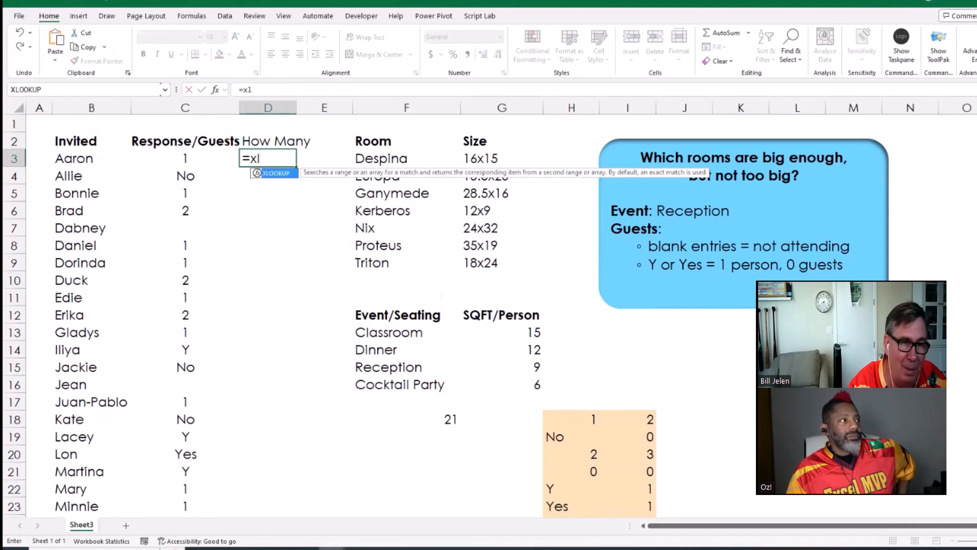
key("Tab")
key("Left")
type(",")
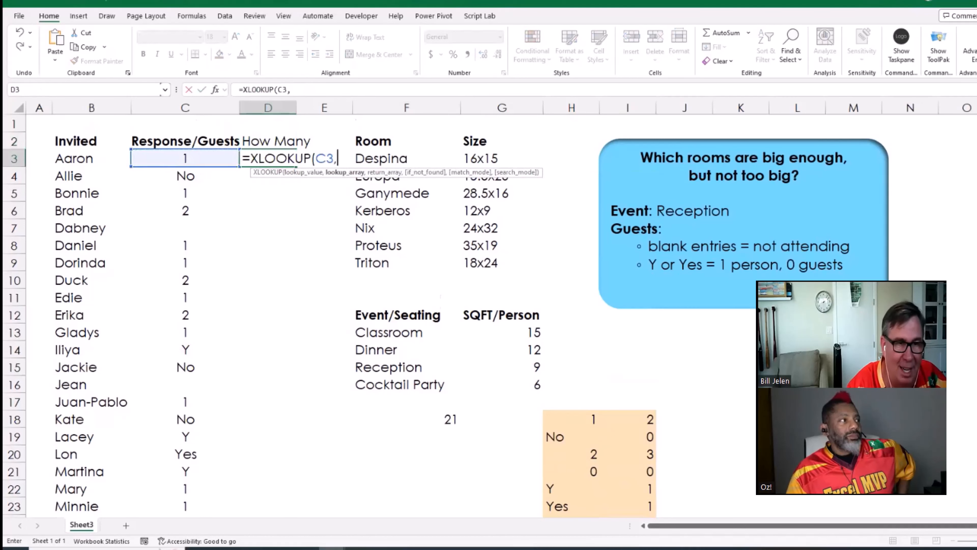
key("Down")
key("Down")
key("Down")
key("Down")
key("Down")
key("Down")
key("Down")
key("Down")
key("Down")
key("Down")
key("Down")
key("Right")
key("Right")
key("Right")
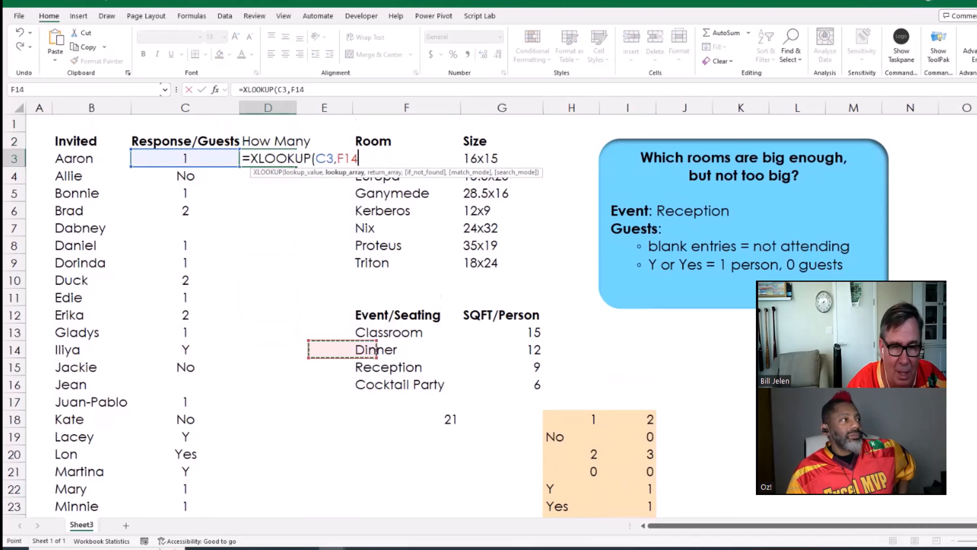
key("Down")
key("Down")
key("Down")
key("Down")
key("Right")
key("ctrl+shift+Down")
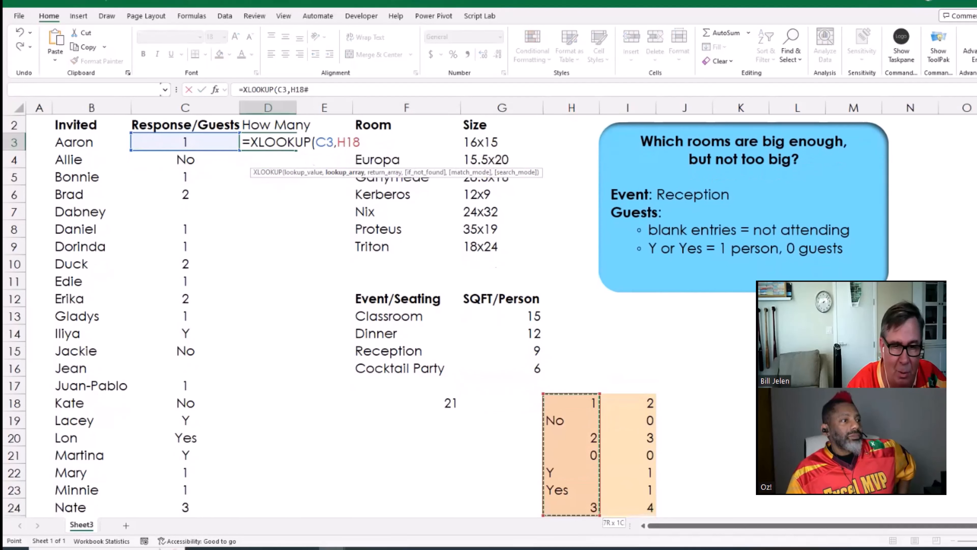
key("F4")
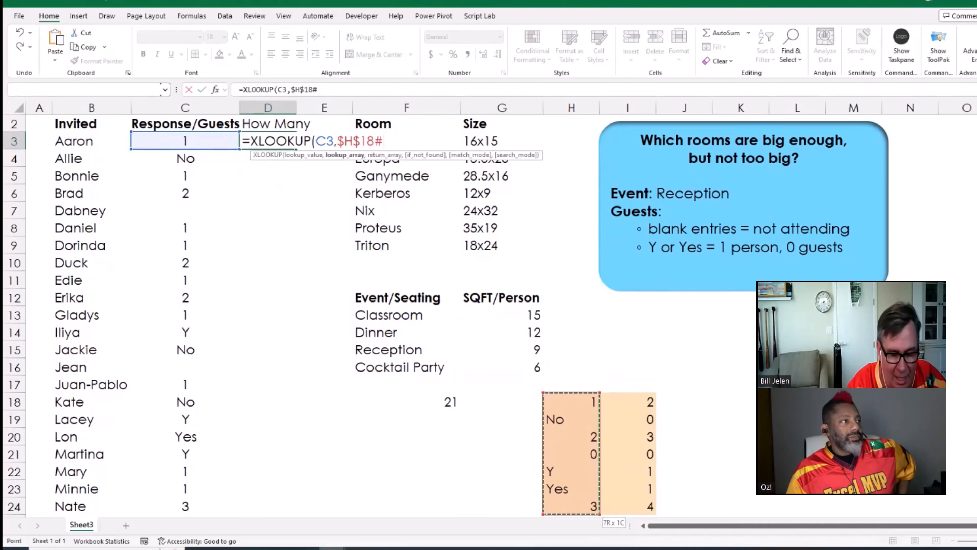
Complete the XLOOKUP in D3 with return array $I$18:$I$24 and fill it down the How Many column.
type(",")
key("Right")
key("Right")
key("Right")
key("Right")
key("Right")
key("Right")
key("Right")
key("Right")
key("Down")
key("Down")
key("Down")
key("Down")
key("Down")
key("Down")
key("Down")
key("Down")
key("Down")
key("Down")
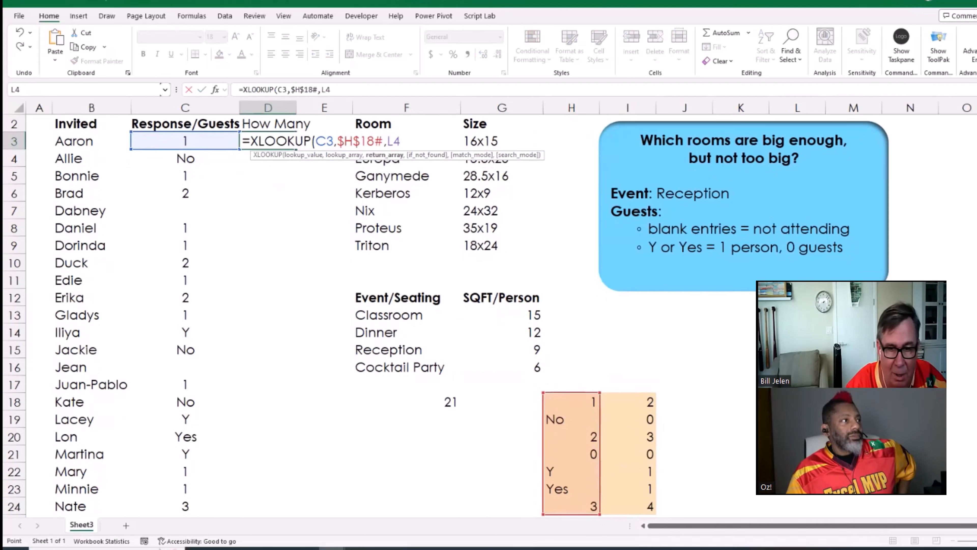
key("Down")
key("Down")
key("Down")
key("Down")
key("Down")
key("Left")
key("Left")
key("Left")
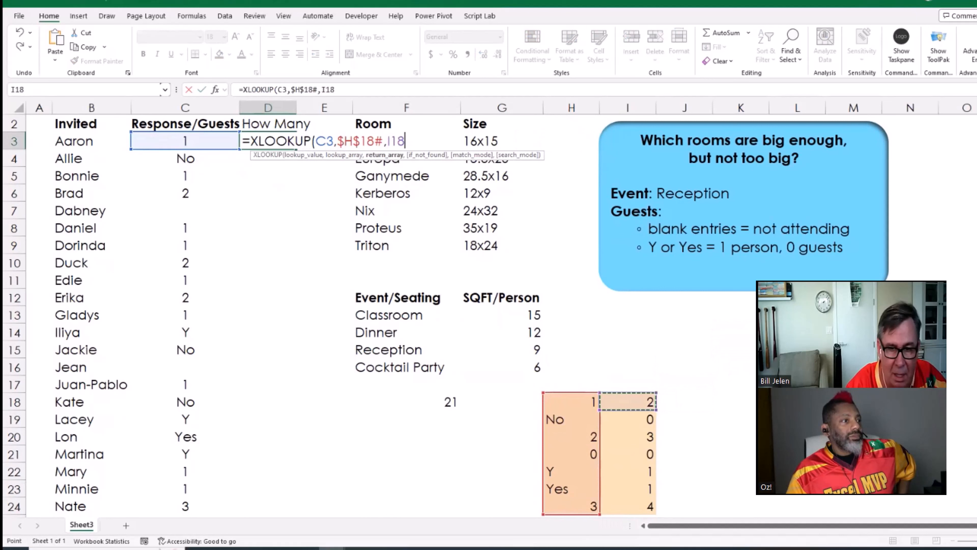
key("shift+Down")
key("shift+Down")
key("shift+Down")
key("shift+Down")
key("shift+Down")
key("shift+Down")
key("F4")
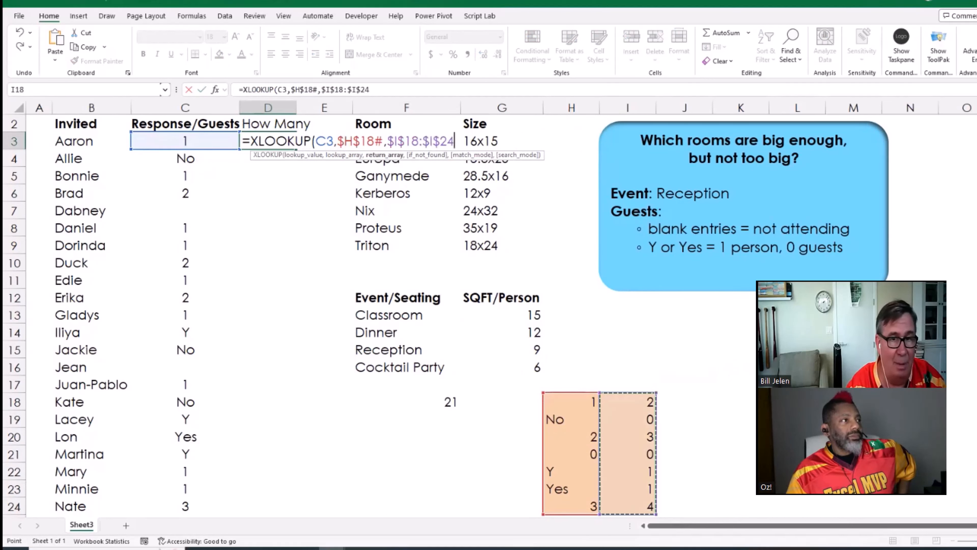
type(")")
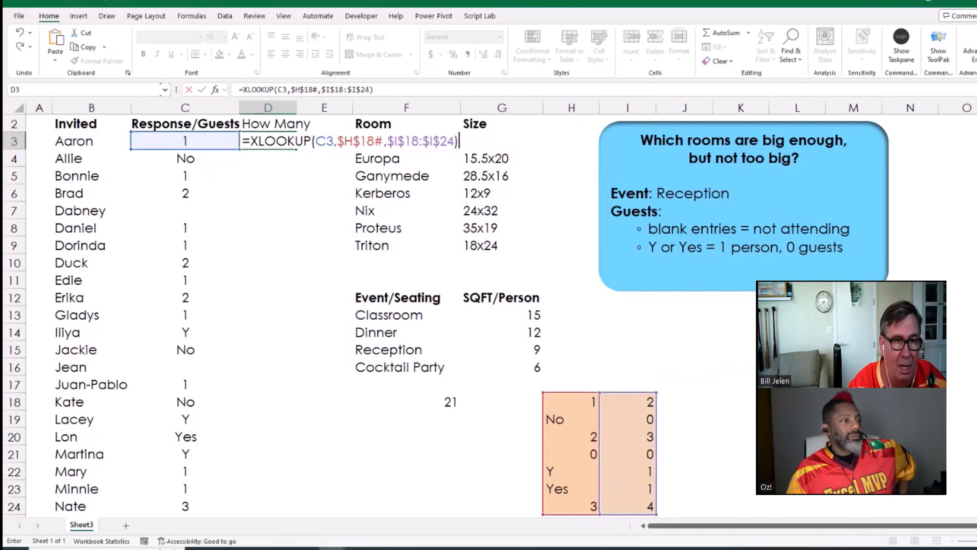
key("ctrl+Return")
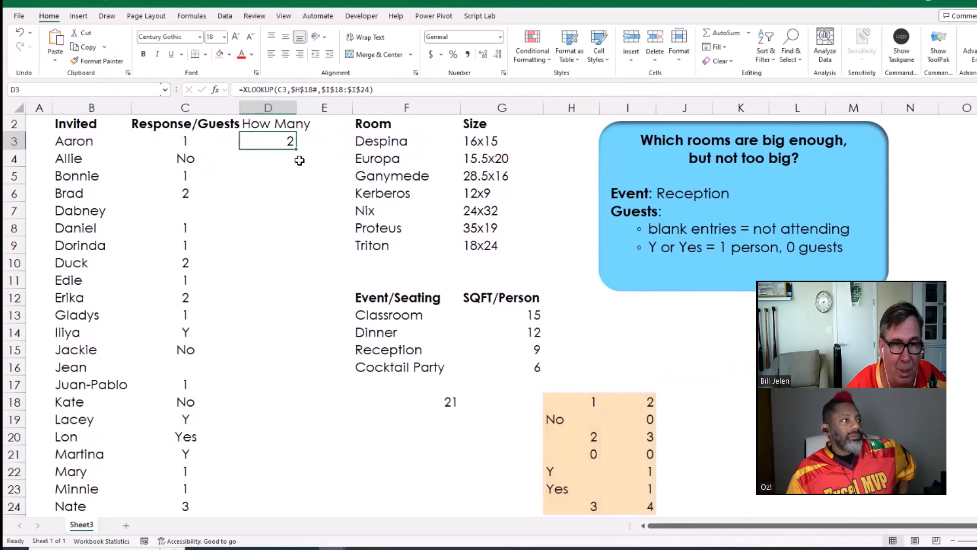
double_click(298, 149)
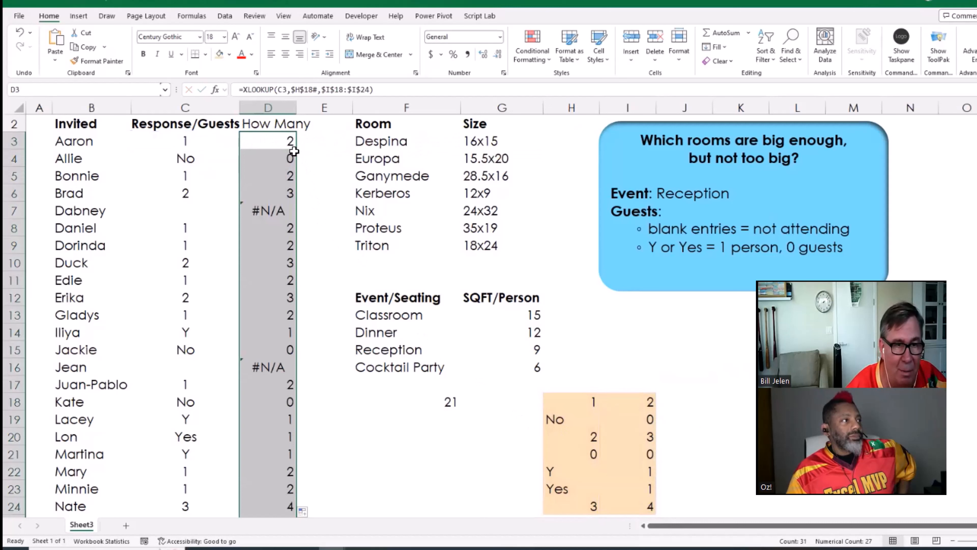
Make the XLOOKUP return 0 for unmatched responses from D7 down the column, and bold the How Many heading.
left_click(271, 211)
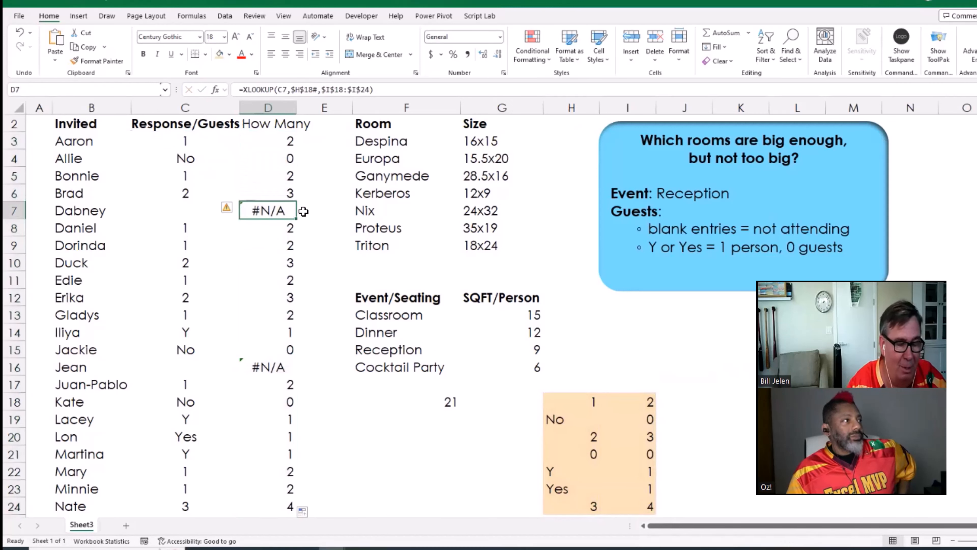
key("F2")
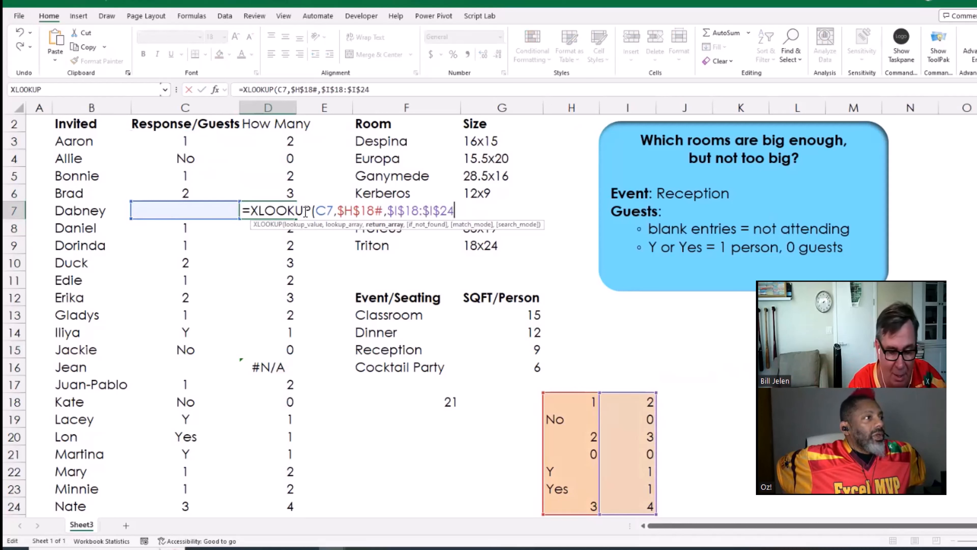
type(",0")
key("ctrl+Return")
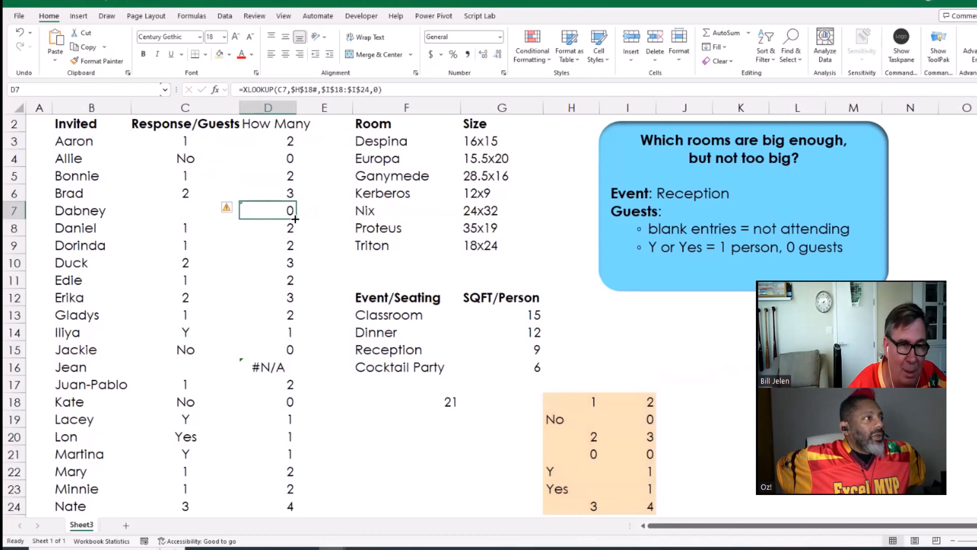
double_click(294, 219)
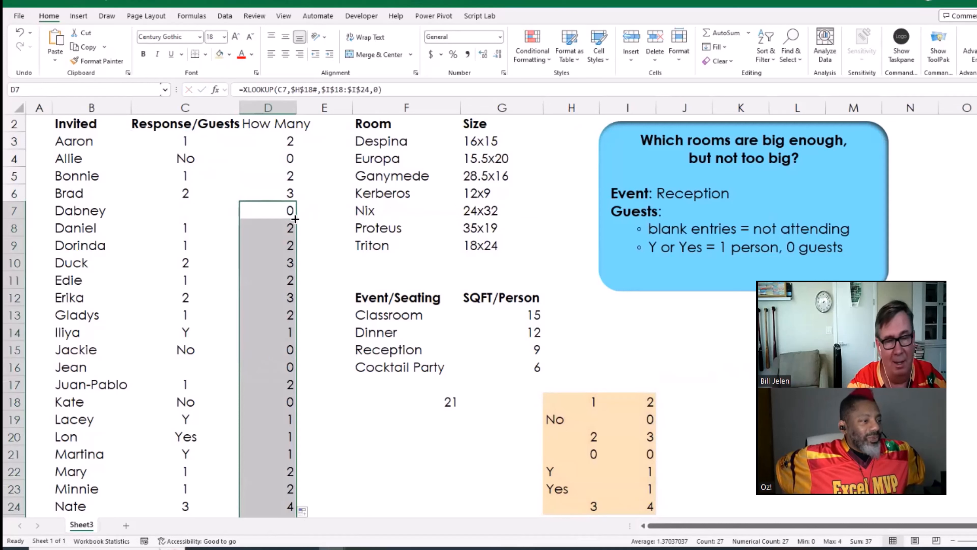
key("ctrl+Up")
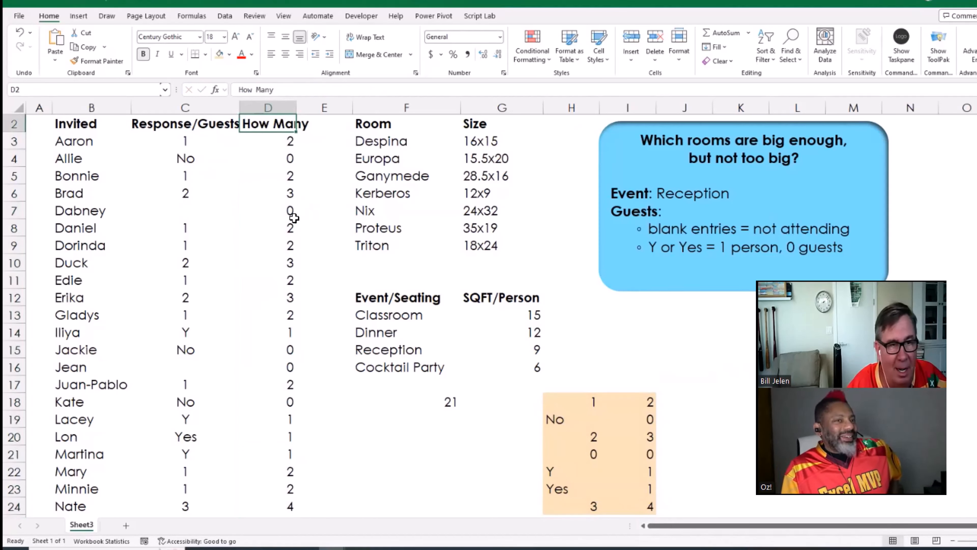
Change the SUM formula in F18 to total the How Many range D3:D33.
left_click(444, 402)
double_click(445, 402)
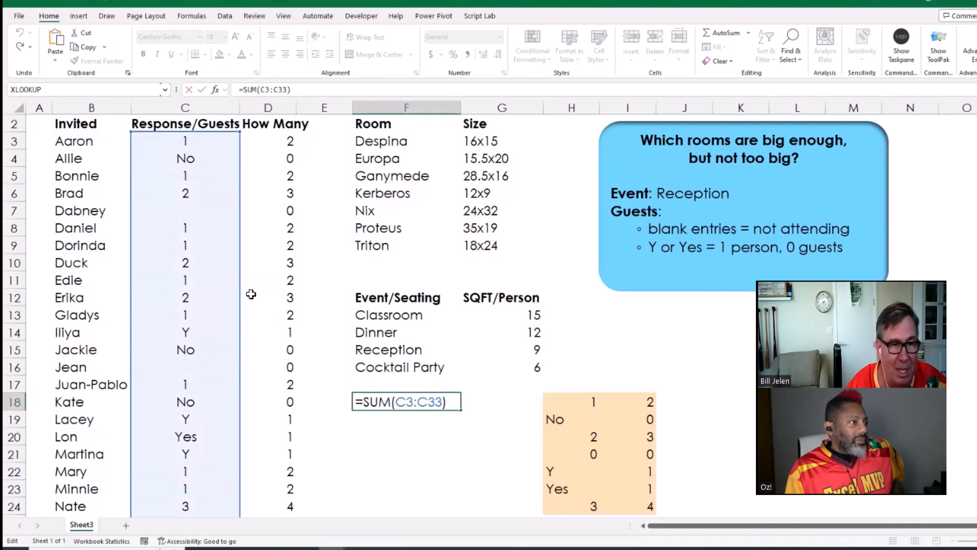
left_click_drag(239, 291, 273, 291)
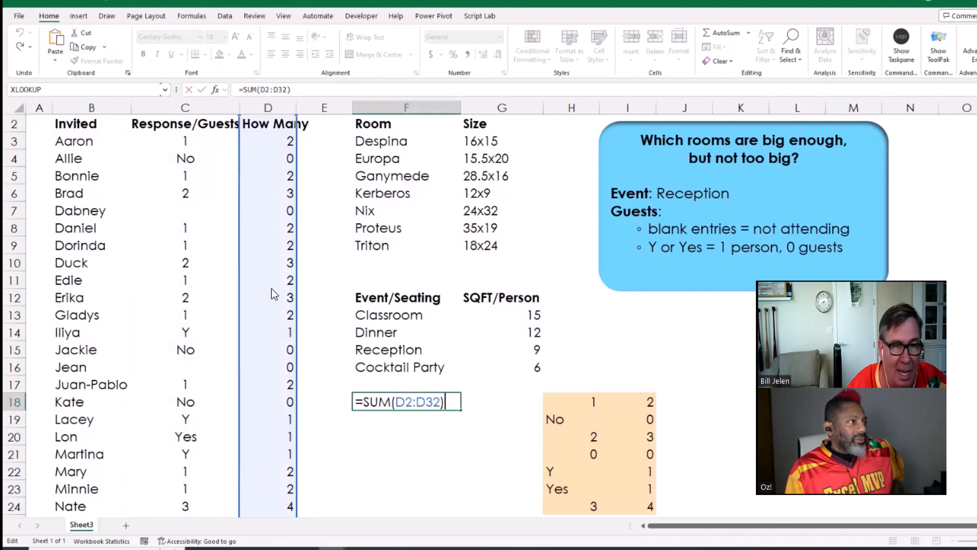
key("Return")
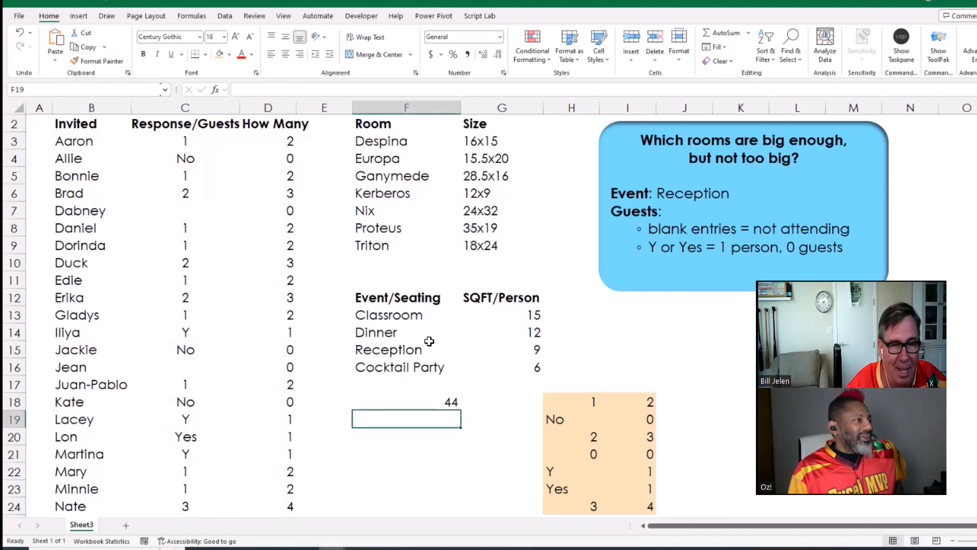
Move the attendee total from F18 down to F19 and label it "People" in F18.
key("Up")
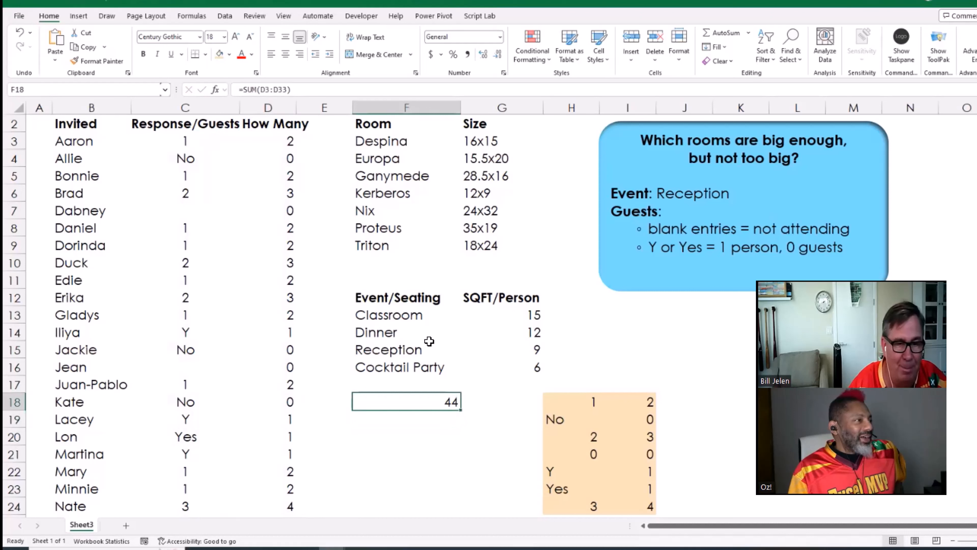
key("ctrl+x")
key("Down")
key("ctrl+v")
key("Up")
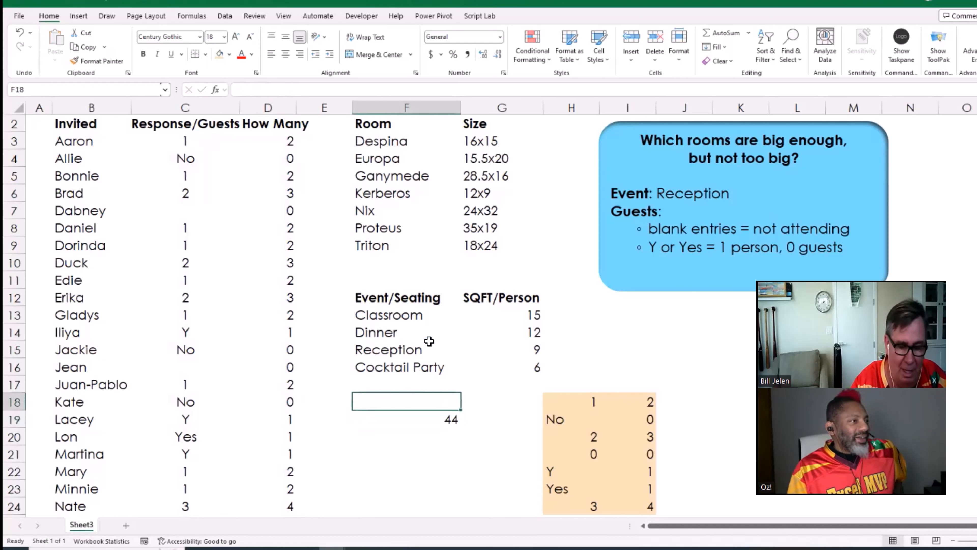
type("People")
key("Return")
Add the label "SF per Person" in F20 and enter 9 beneath it in F21.
key("Down")
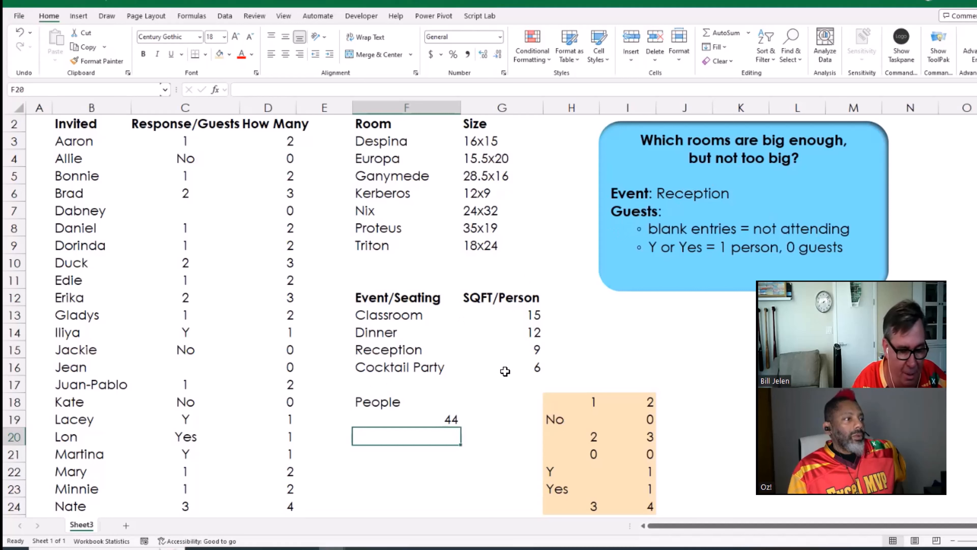
type("SF per Person")
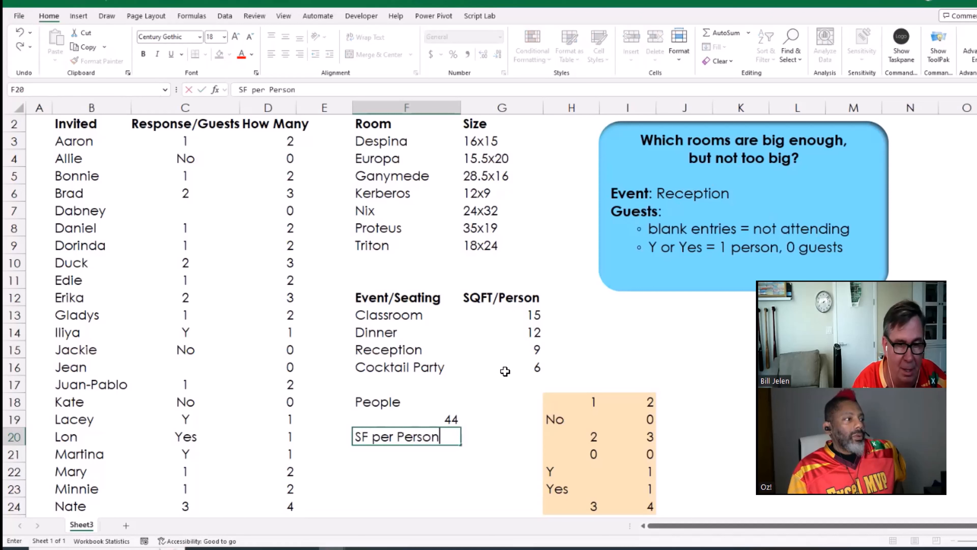
key("Return")
type("9")
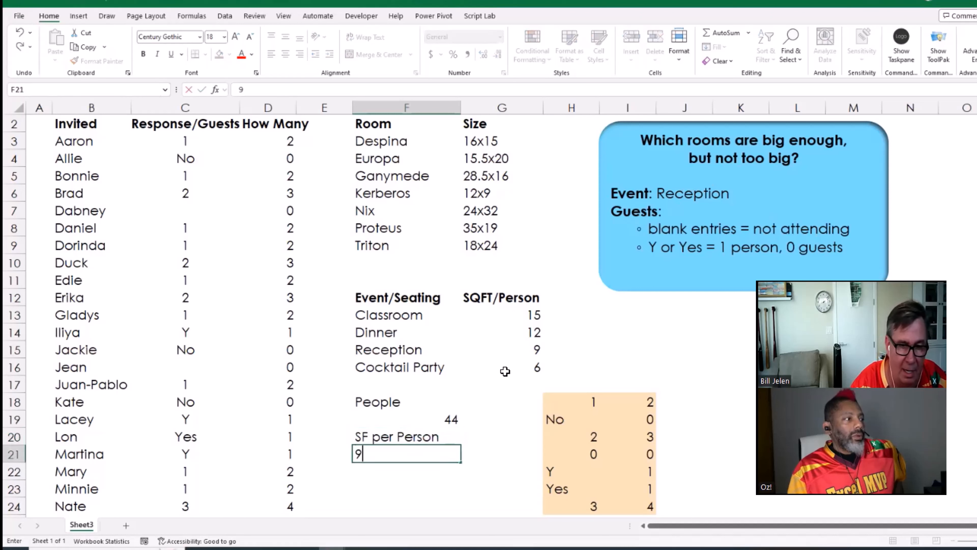
key("Return")
Calculate the required square footage in F22 with =PRODUCT(F21,F19).
type("=product(")
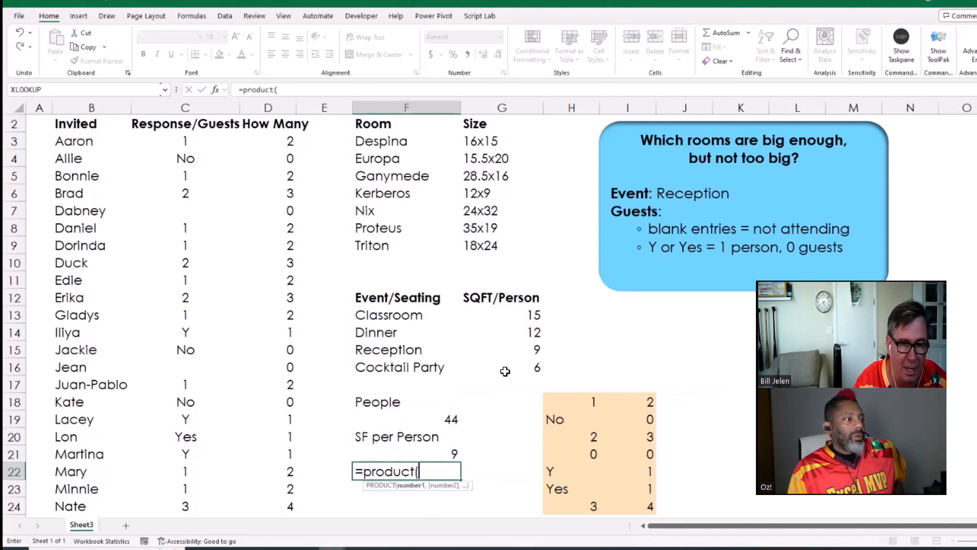
key("Up")
type(",")
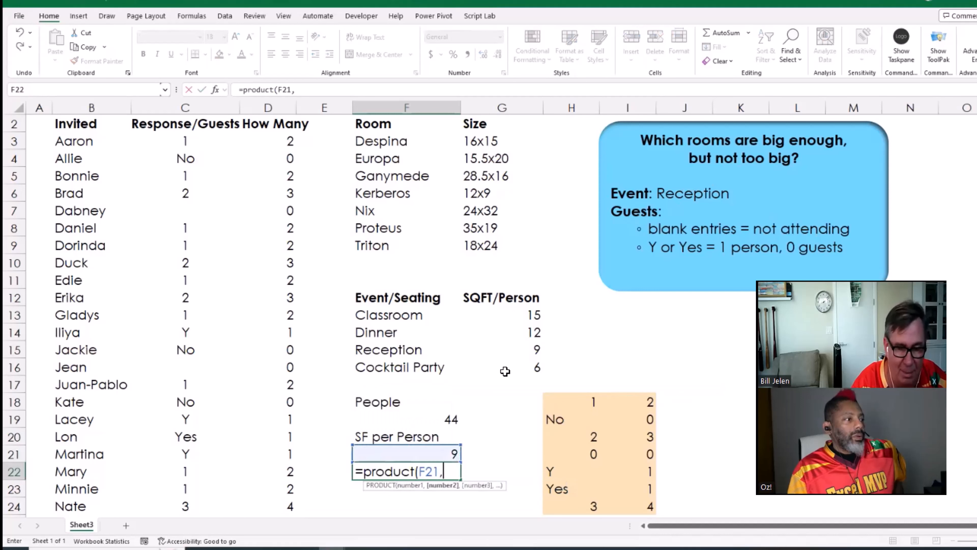
key("Up")
key("Up")
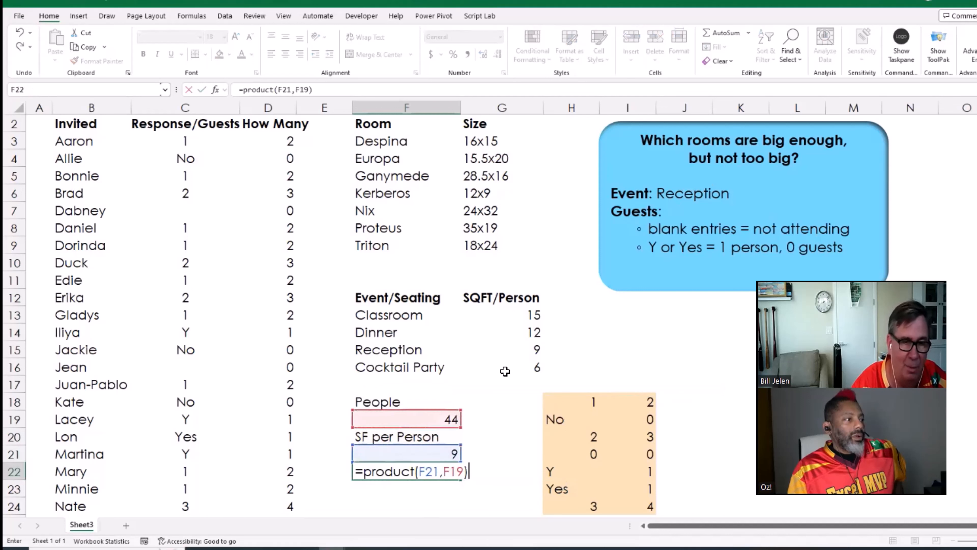
key("ctrl+Return")
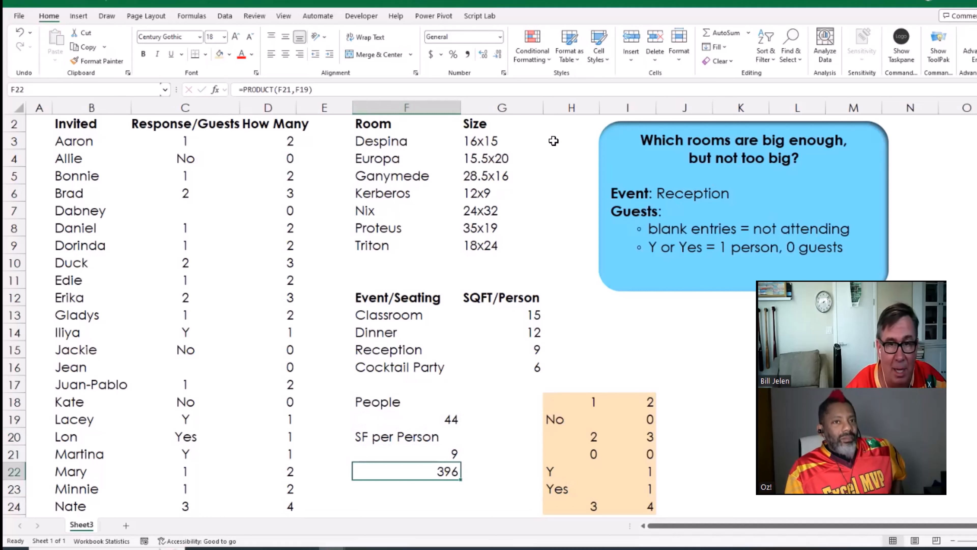
Move the blue question box away from the cells beside the room sizes.
left_click(651, 126)
left_click_drag(650, 126, 746, 287)
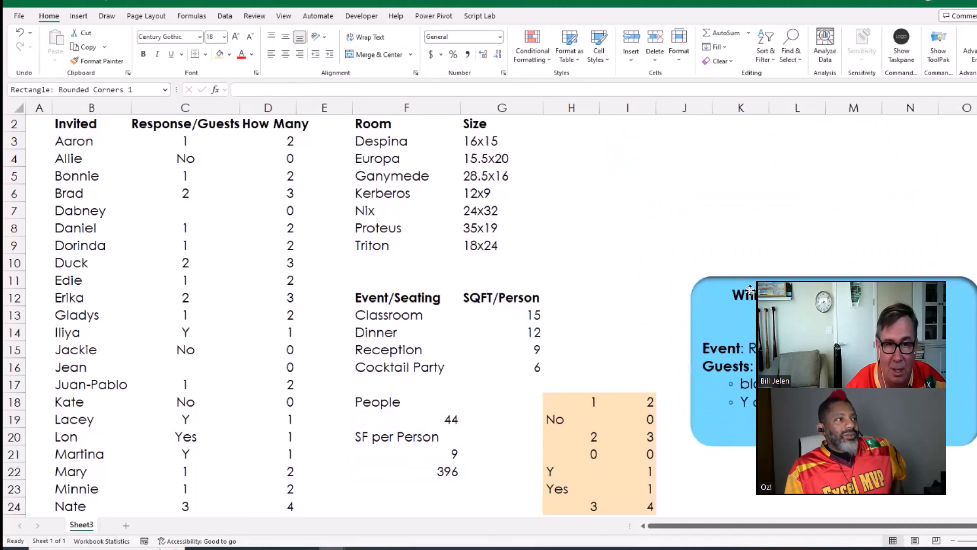
Try to calculate Despina's area in H3 with =INDIRECT(SUBSTITUTE(G3,"x","*")), and clear the cell again.
left_click(483, 146)
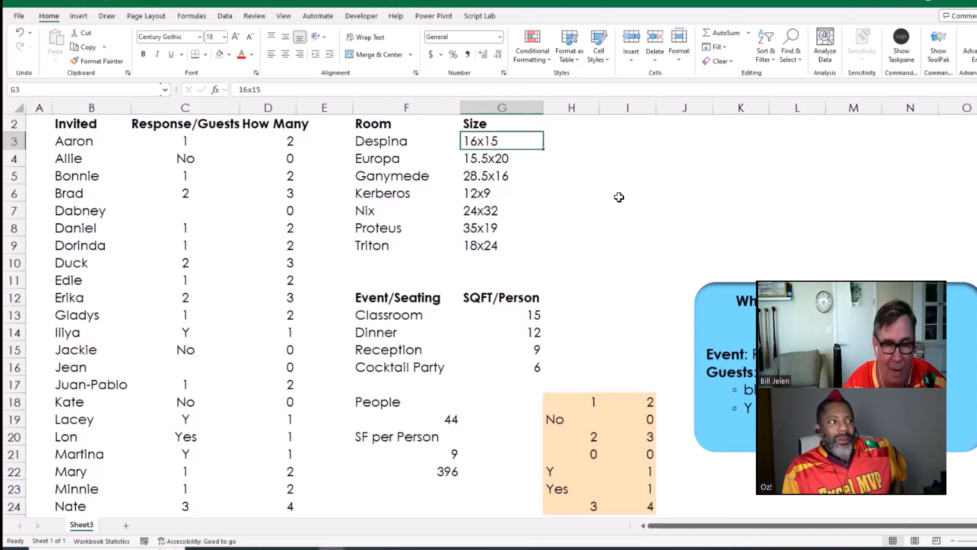
key("Right")
type("=INDIRECT(")
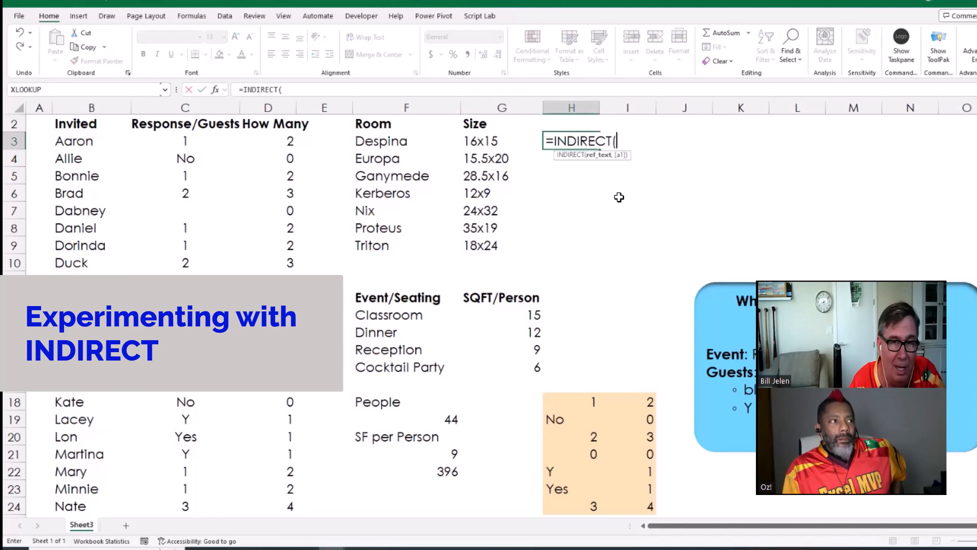
type("sub")
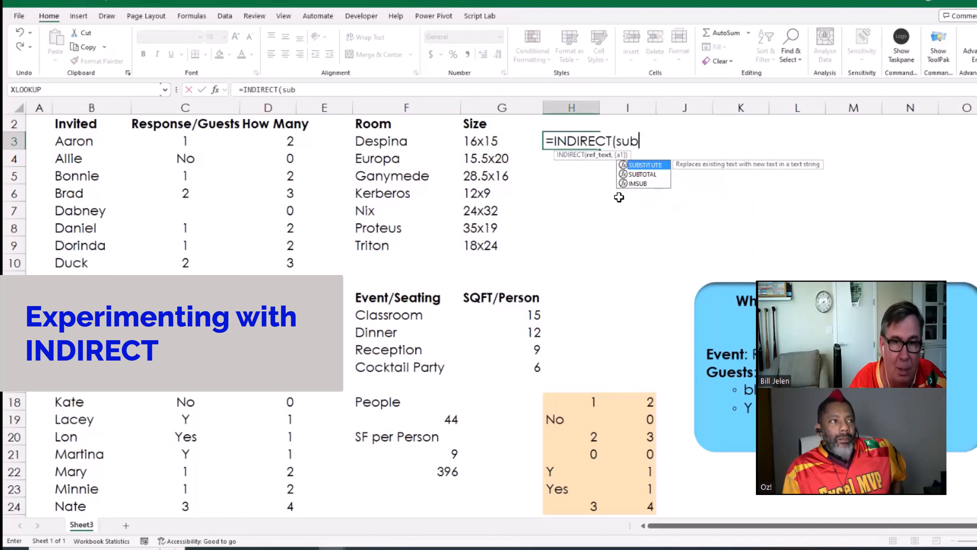
key("Tab")
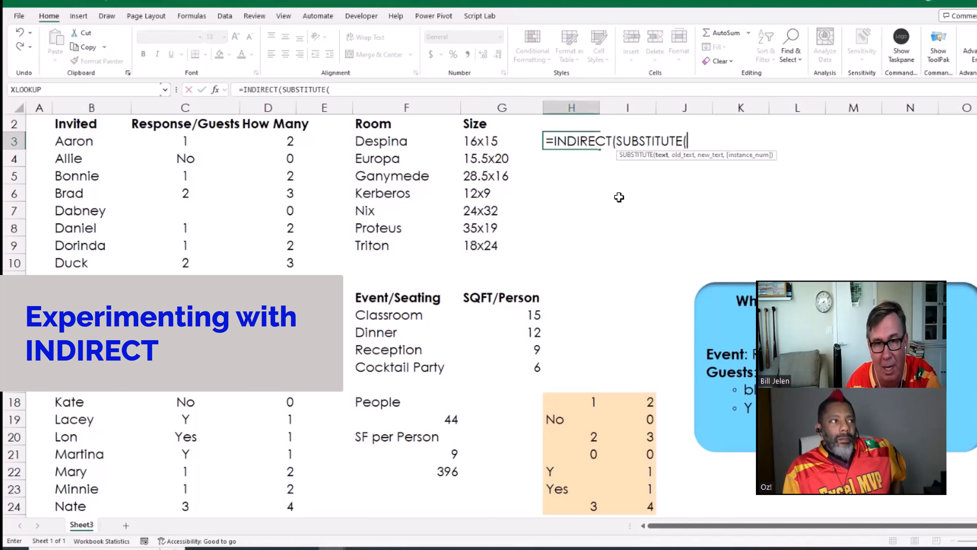
key("Left")
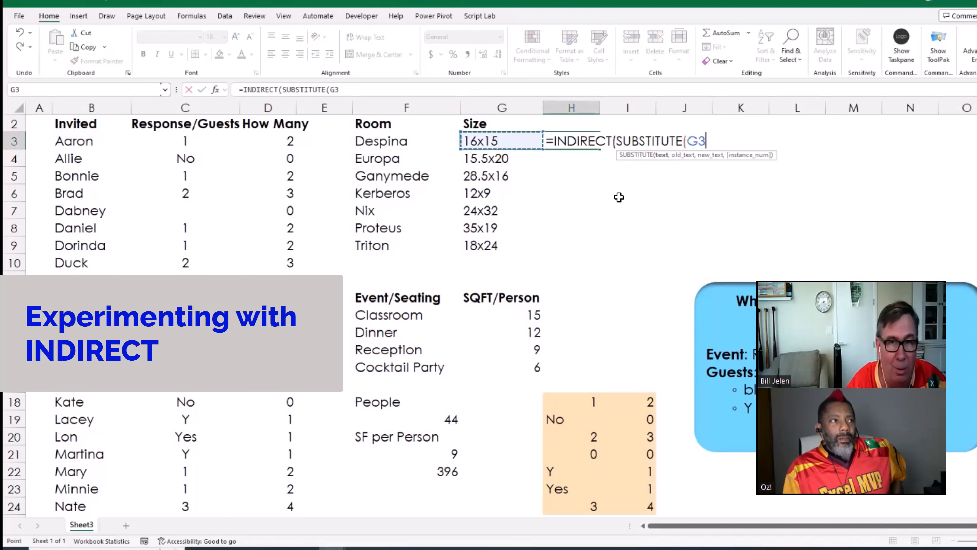
type(",")
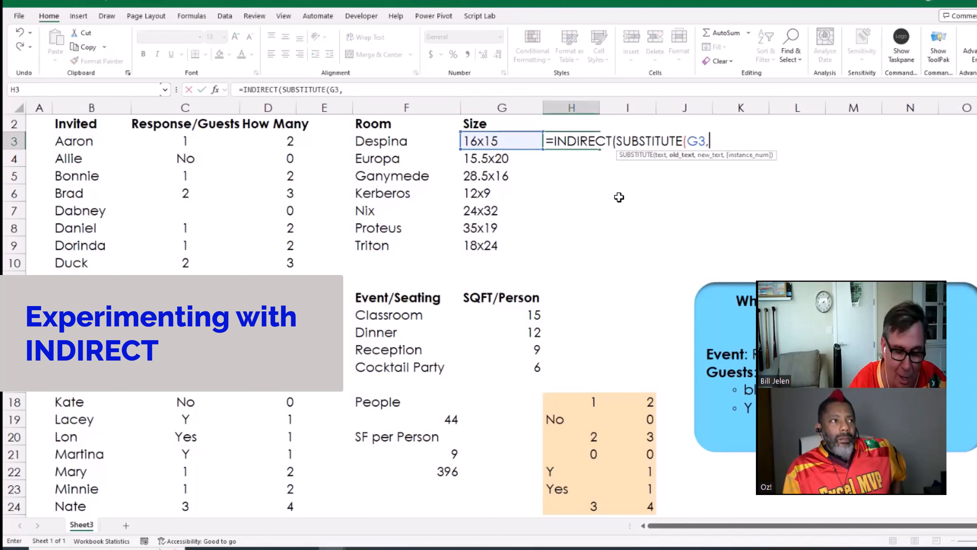
type("\"x\",\"")
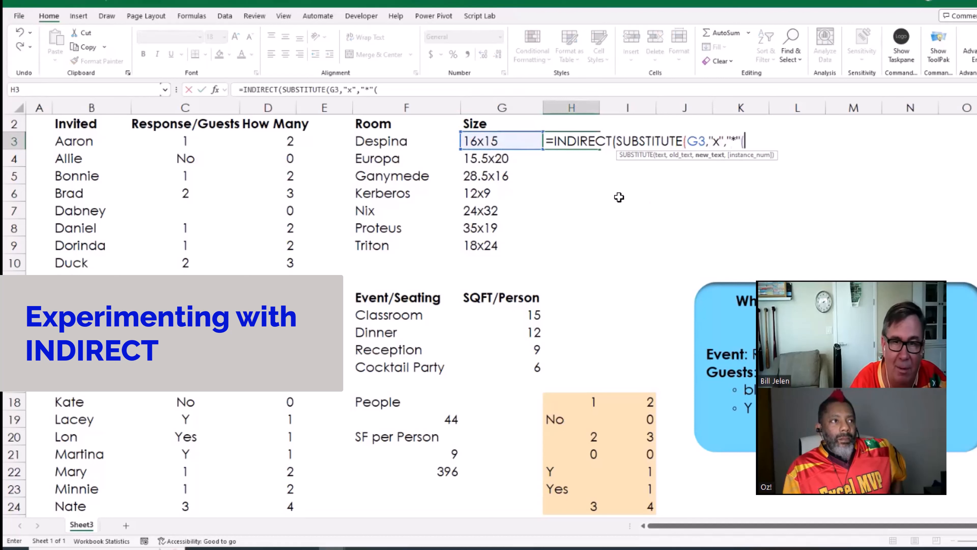
type("*\")")
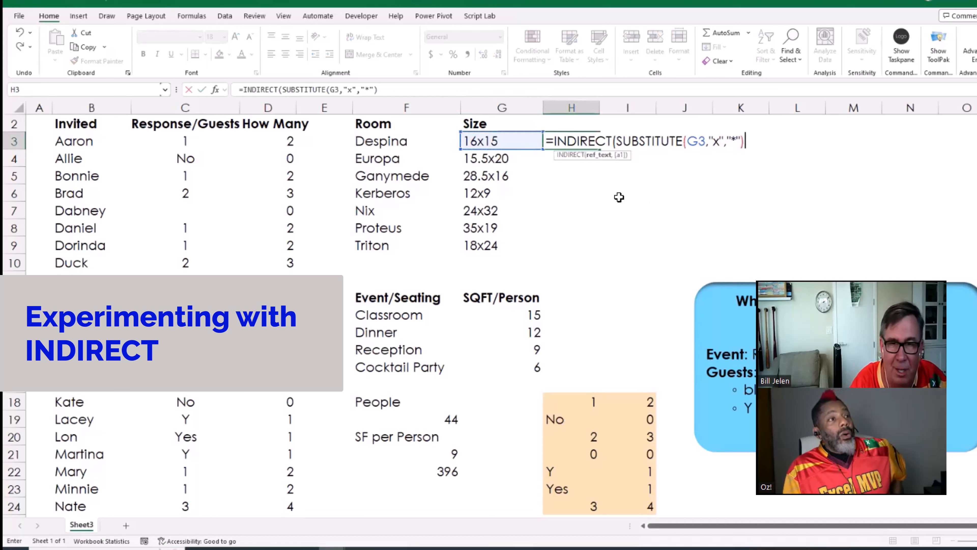
type(")")
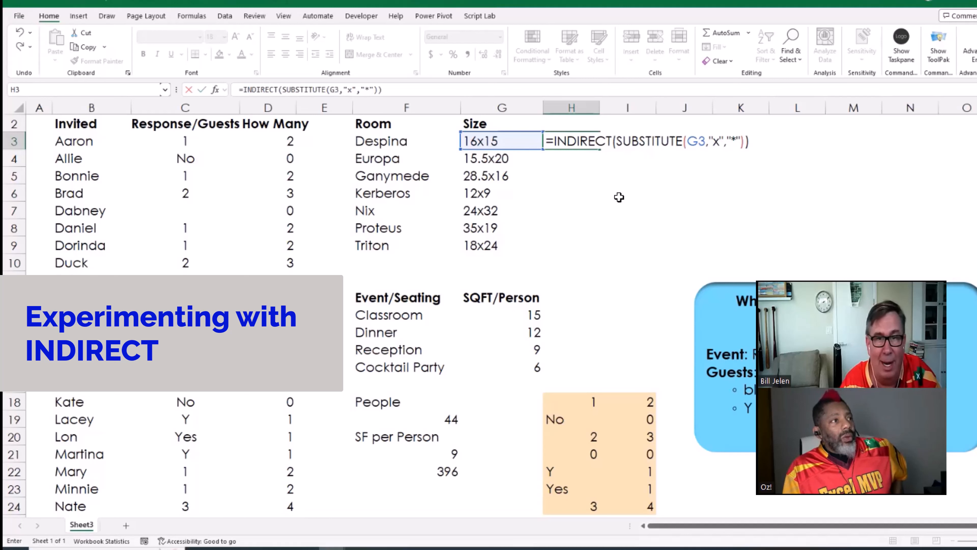
key("ctrl+Return")
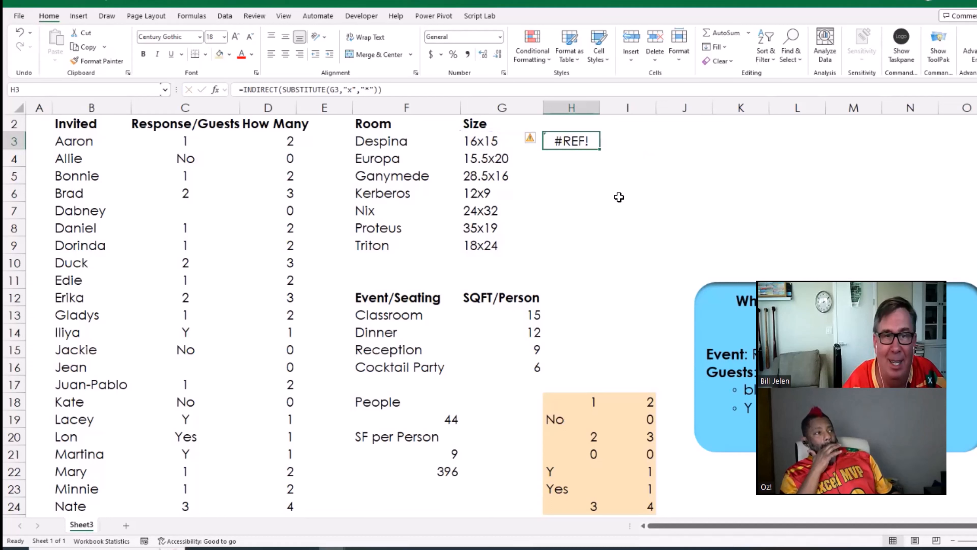
key("Delete")
Split the room sizes in G3:G9 into two columns with Text to Columns, using "x" as the custom delimiter.
key("Left")
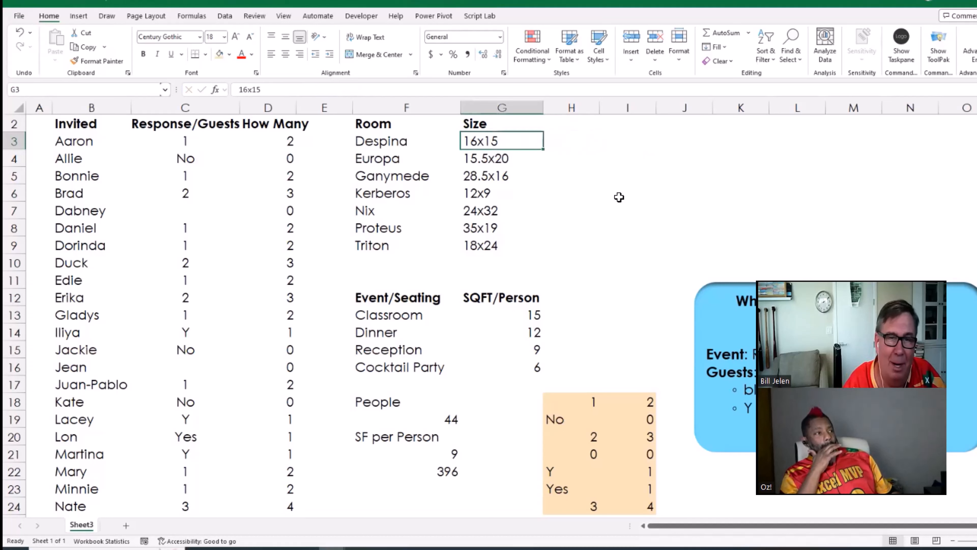
key("ctrl+shift+Down")
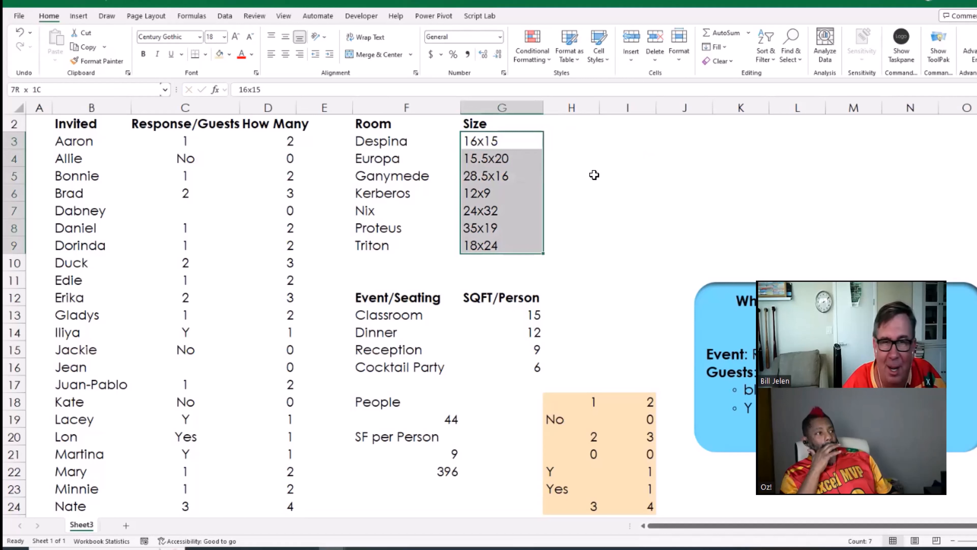
left_click(222, 16)
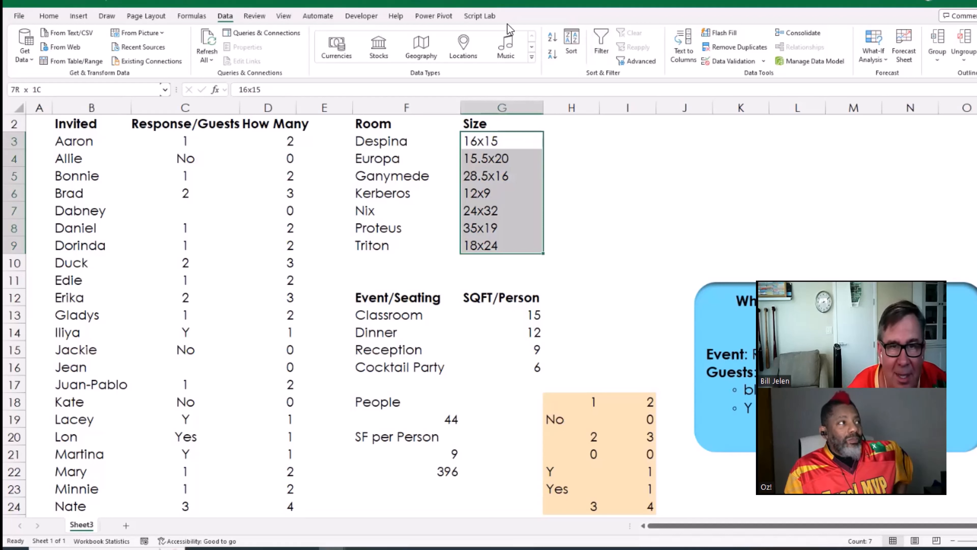
key("ctrl+shift+l")
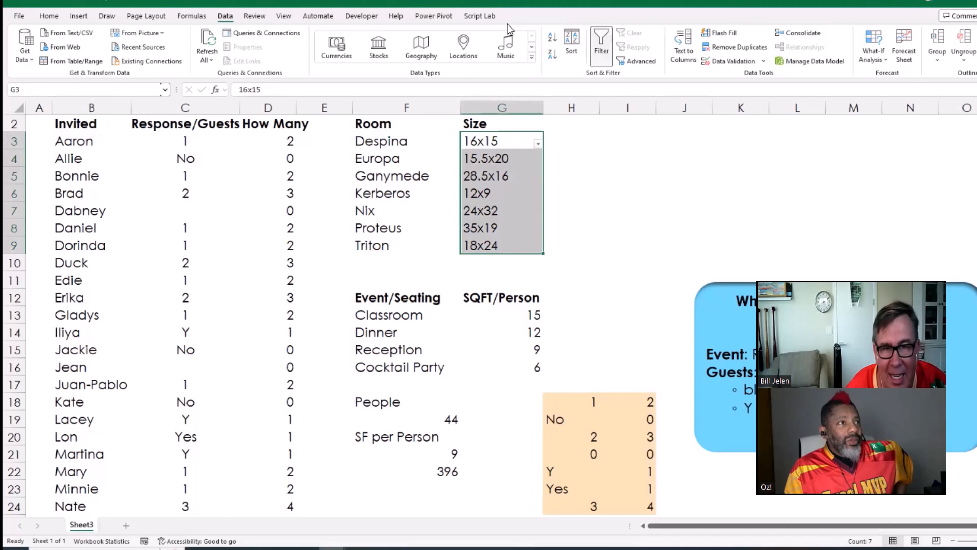
key("ctrl+shift+l")
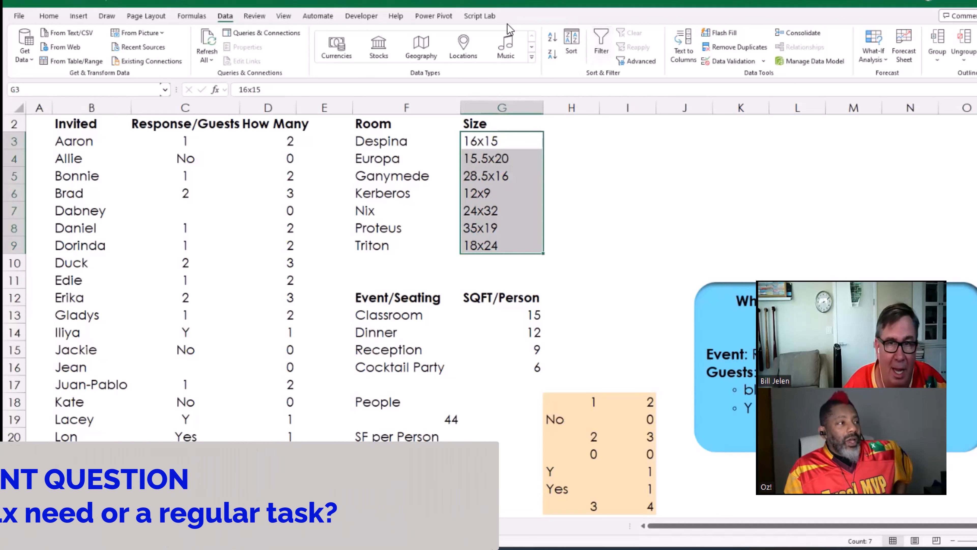
left_click(683, 46)
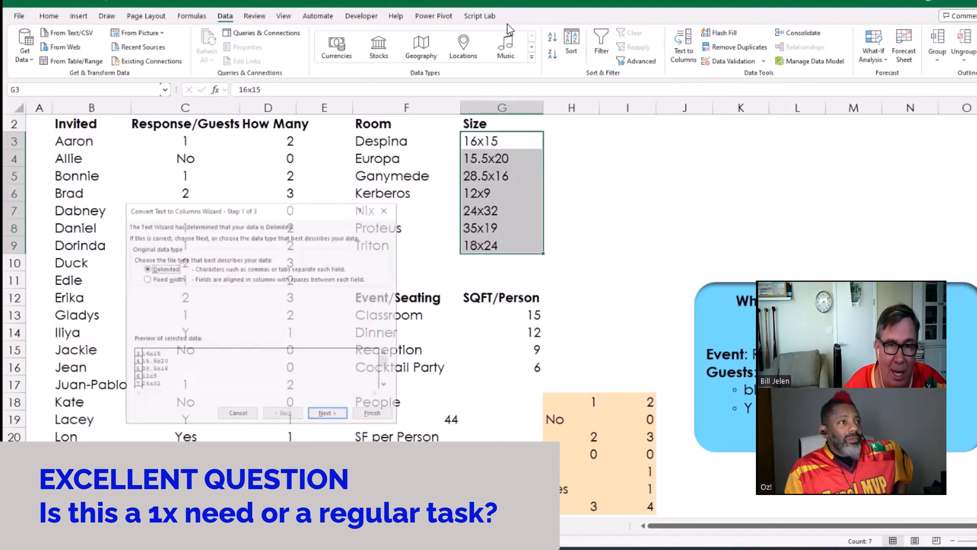
left_click(327, 415)
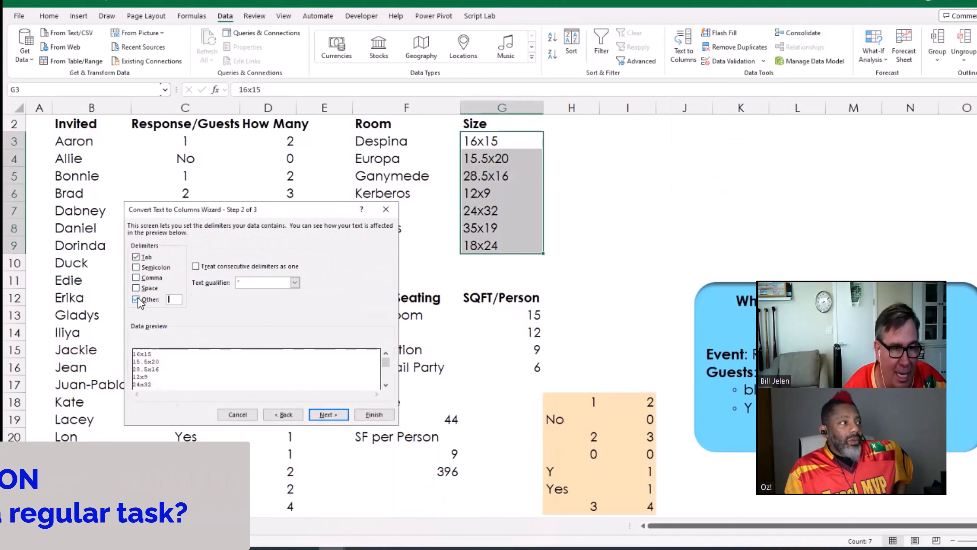
left_click(136, 299)
type("x")
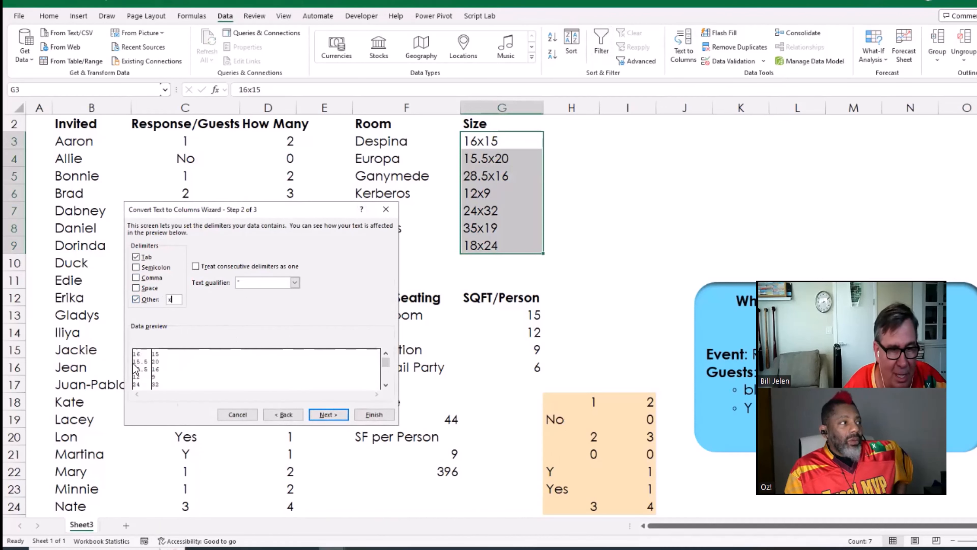
left_click(329, 416)
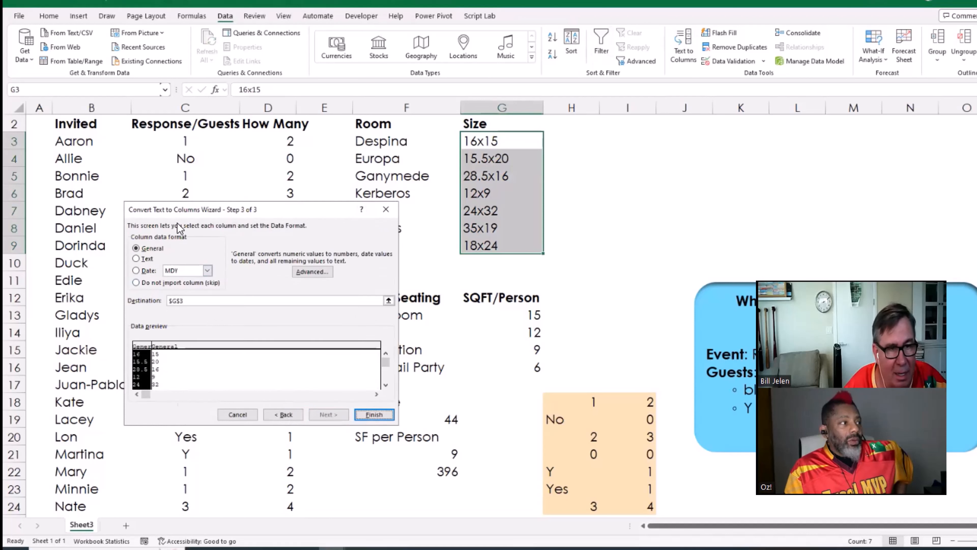
left_click(374, 415)
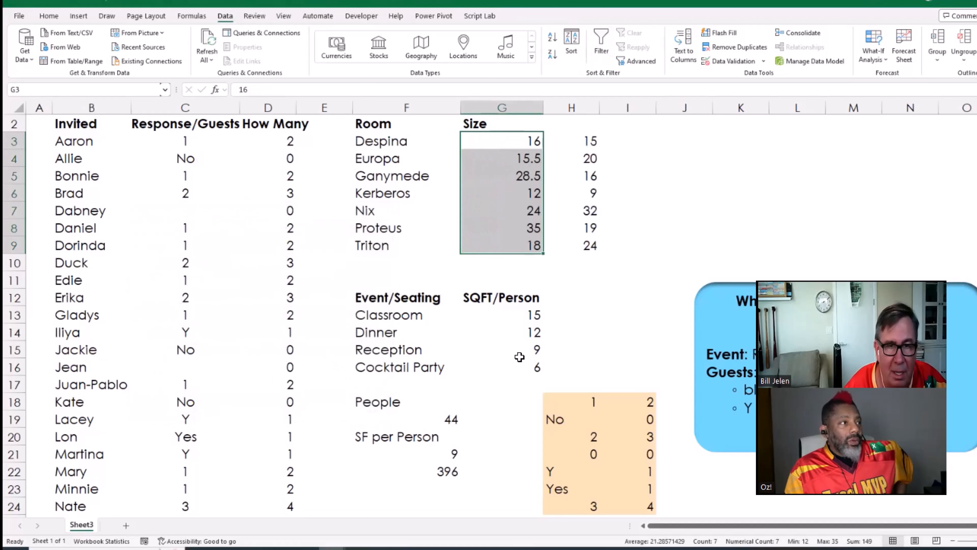
Calculate each room's area in I3:I9 by entering +G3*H3 in I3 and filling it down the room list.
left_click(624, 139)
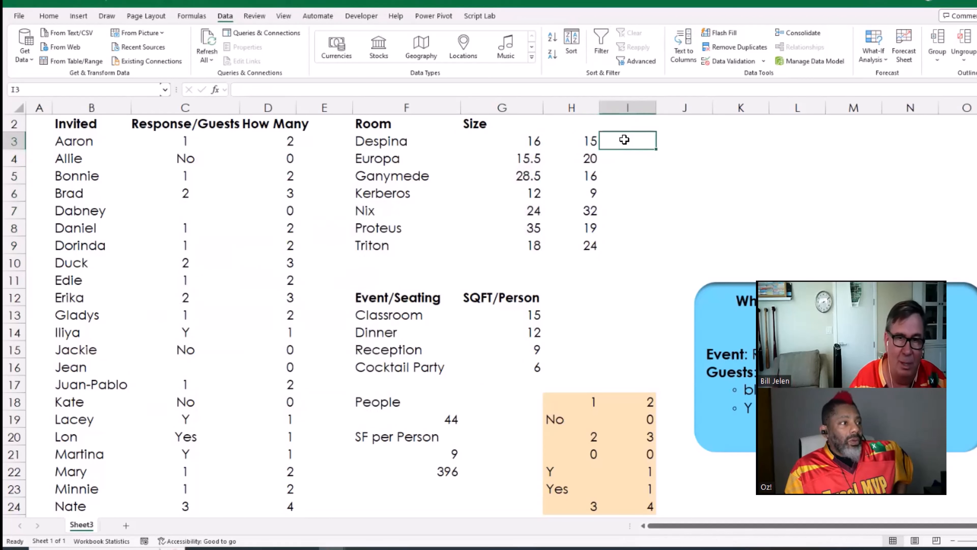
type("+")
key("Left")
key("Left")
type("*")
key("Left")
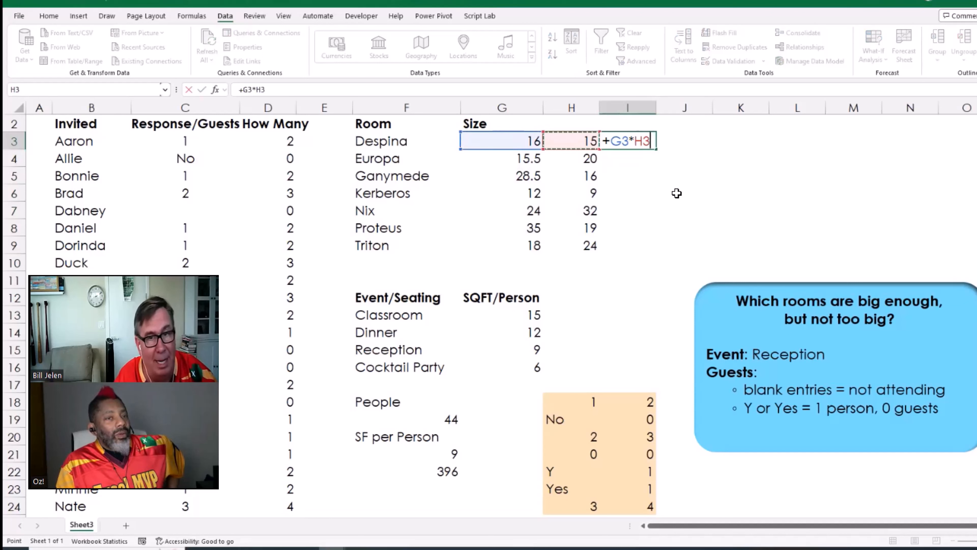
key("Return")
key("Up")
key("F2")
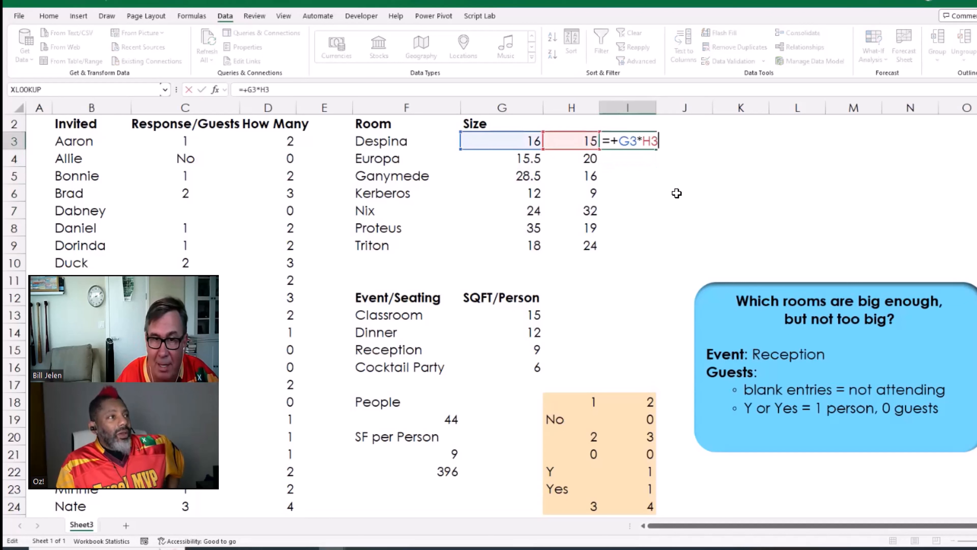
key("Escape")
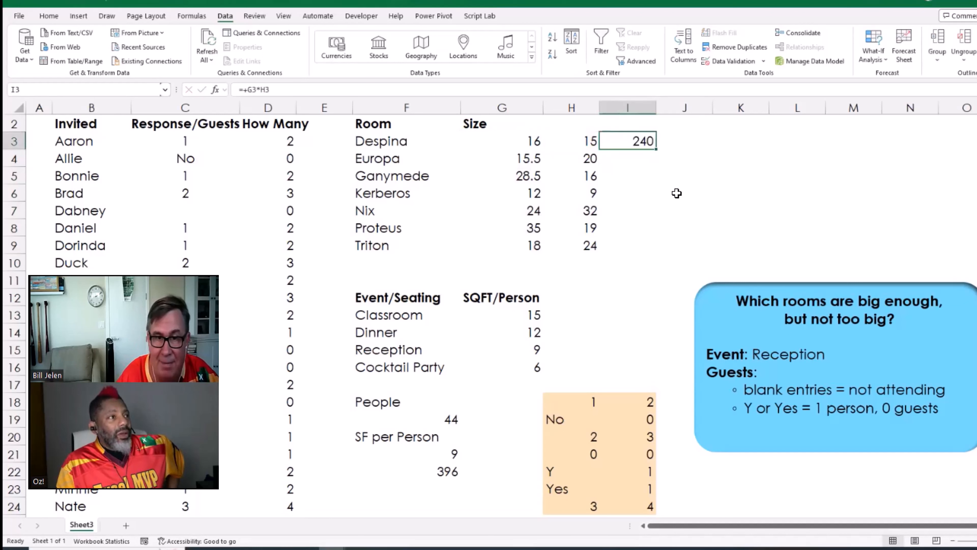
double_click(656, 151)
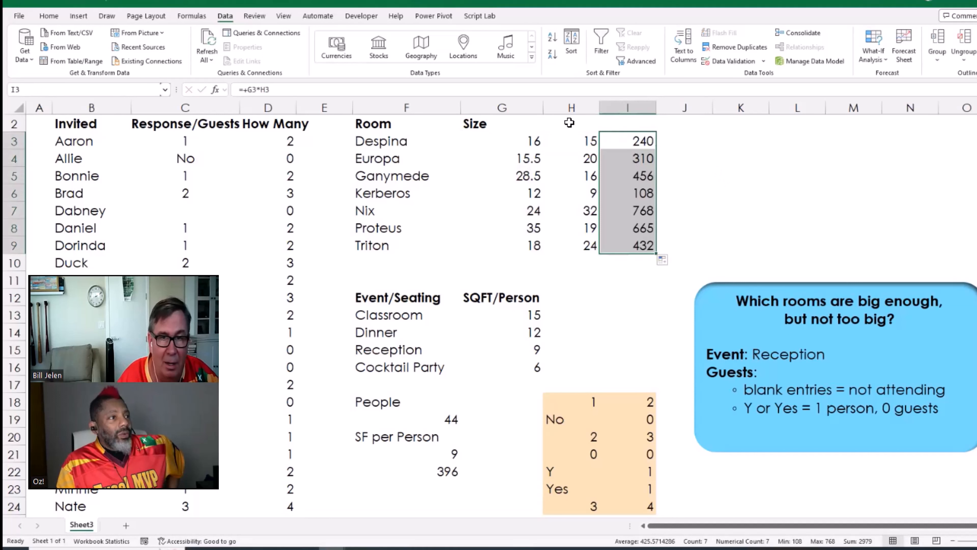
Label the room dimension and area columns "L" in G2, "W" in H2 and "SF" in I2.
left_click(510, 122)
type("L")
key("Tab")
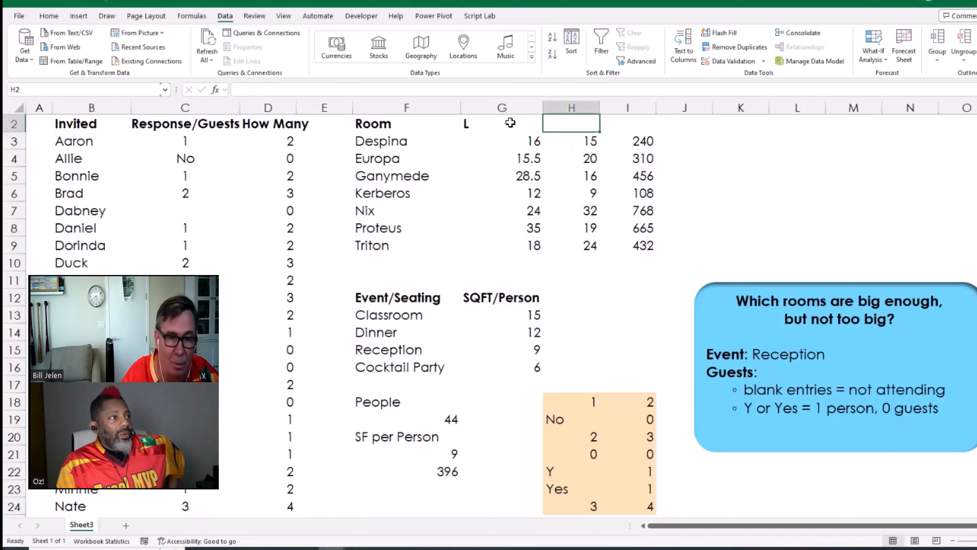
type("W")
key("Tab")
type("A")
key("BackSpace")
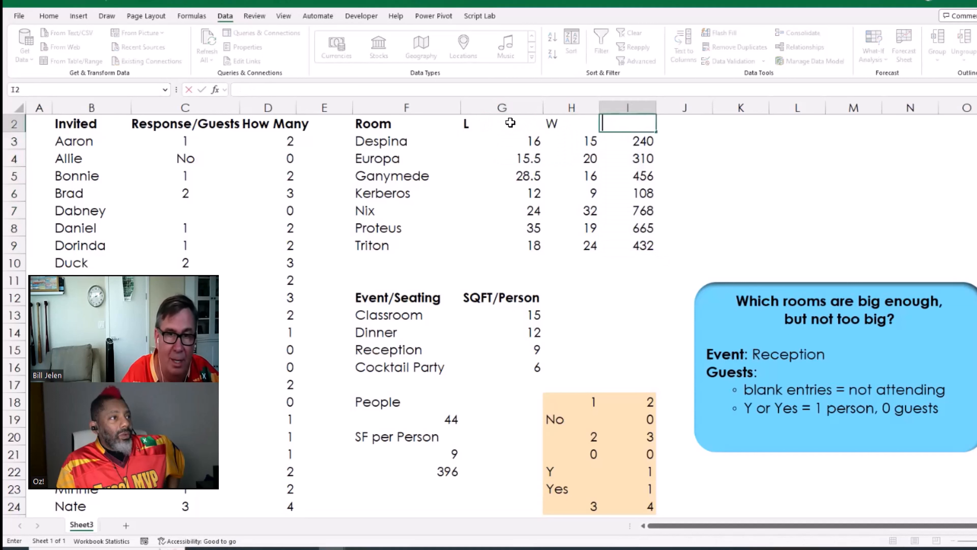
type("SF")
key("Return")
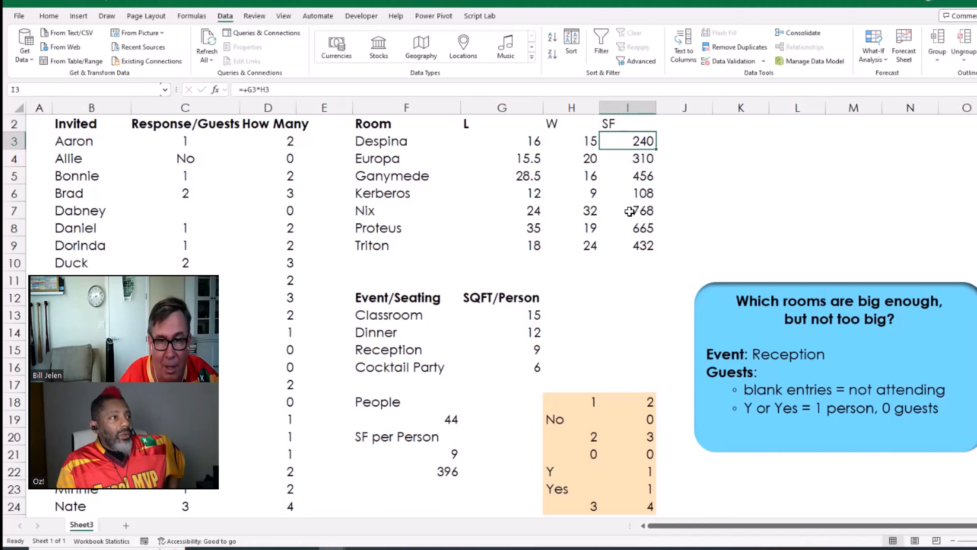
Sort the room table by the SF column in ascending order.
left_click(642, 211)
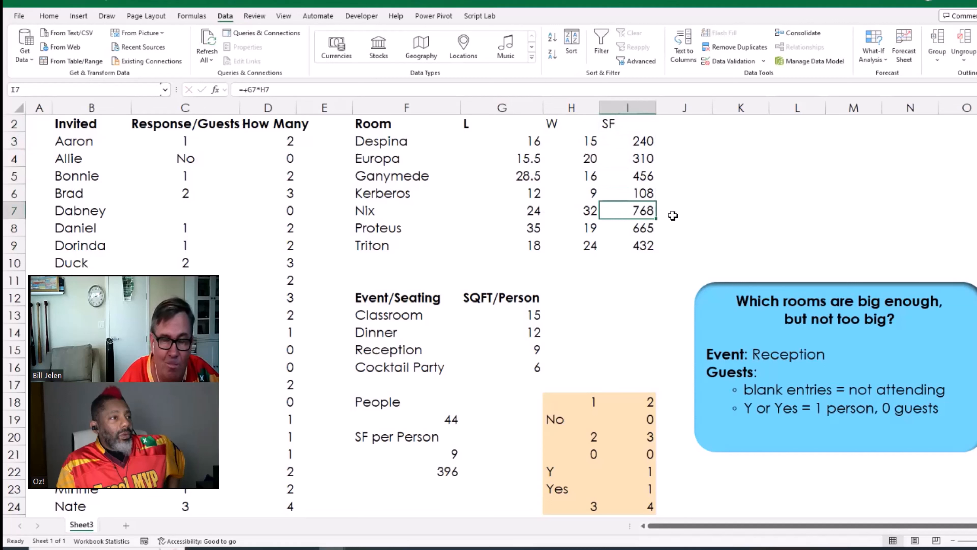
left_click(628, 143)
key("alt+a")
key("s")
key("a")
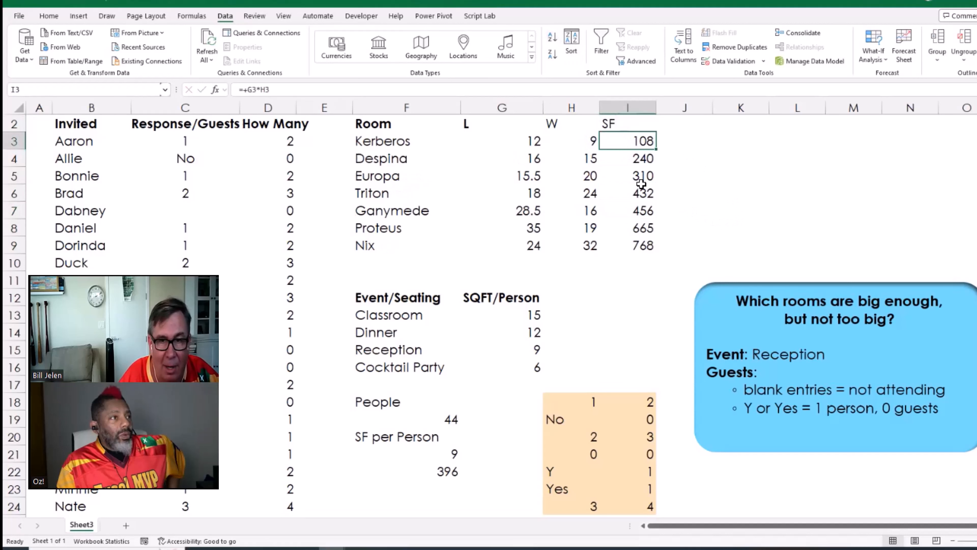
Highlight the Triton room's row, F6:I6, with the light orange fill colour.
left_click_drag(647, 192, 404, 202)
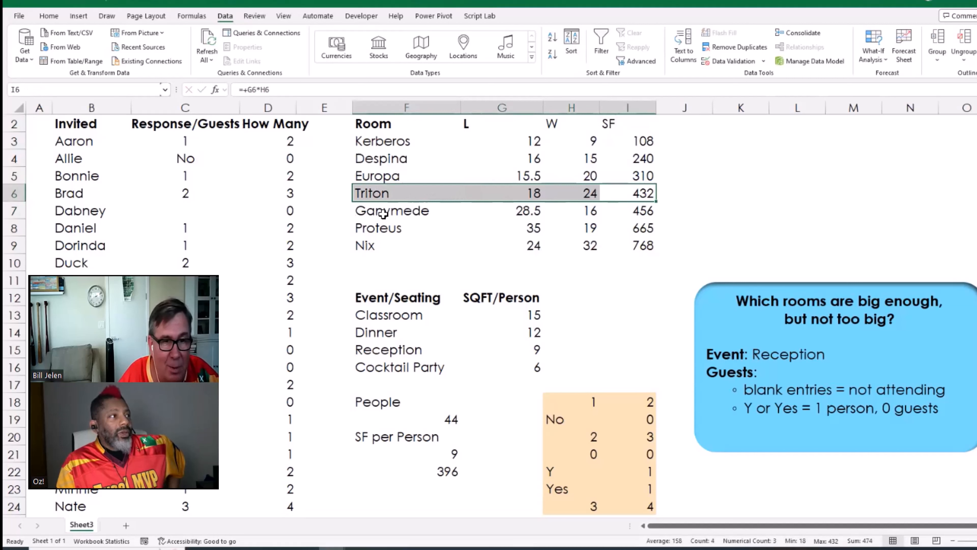
left_click(370, 212)
left_click_drag(375, 195, 677, 204)
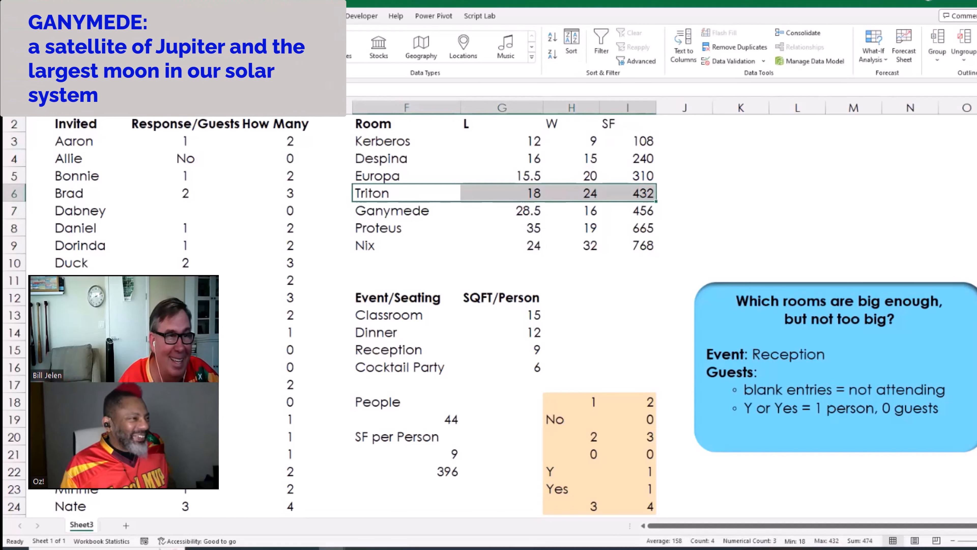
left_click(49, 16)
left_click(214, 55)
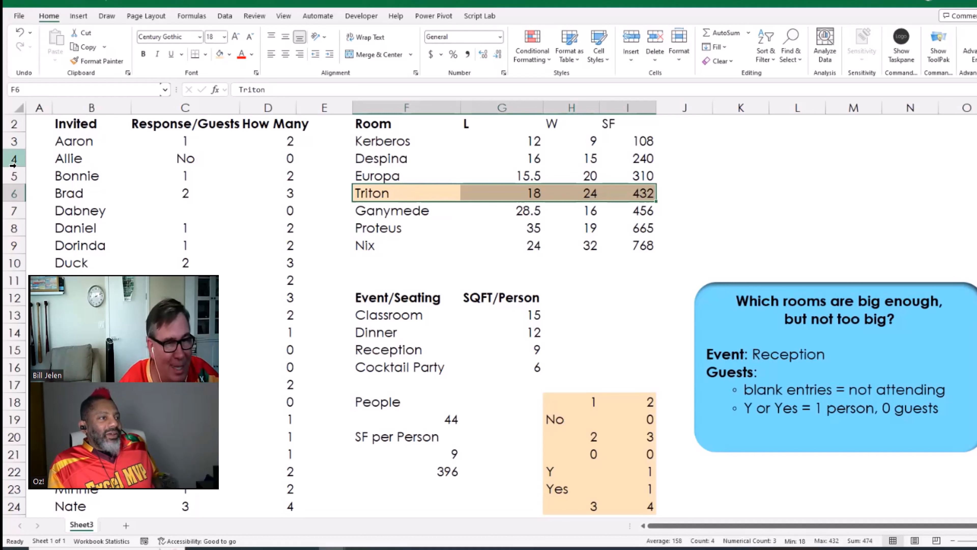
Enter 3 in C7, the blank guest response, to test a changed reply.
left_click(183, 210)
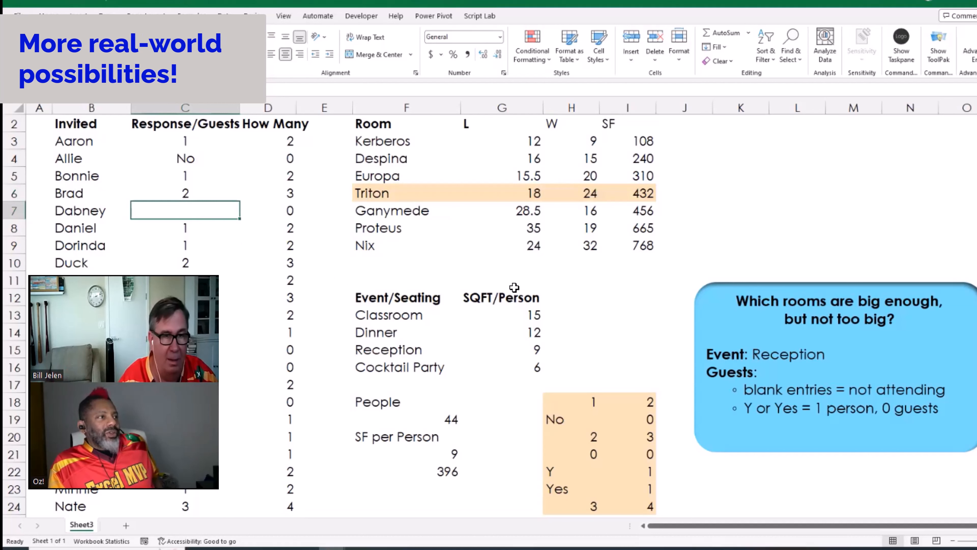
type("3")
key("Tab")
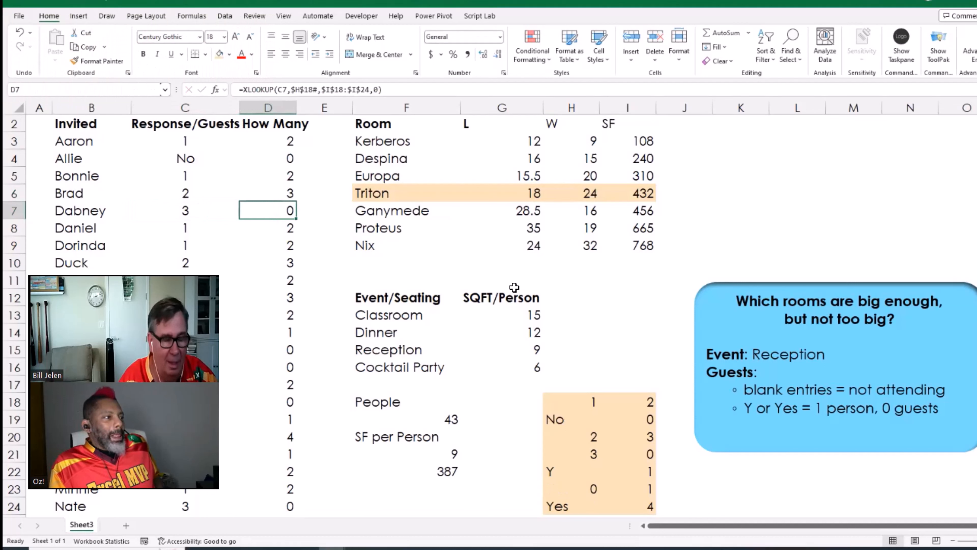
Undo the entry in C7 and inspect the XLOOKUP formula in D7.
key("ctrl+z")
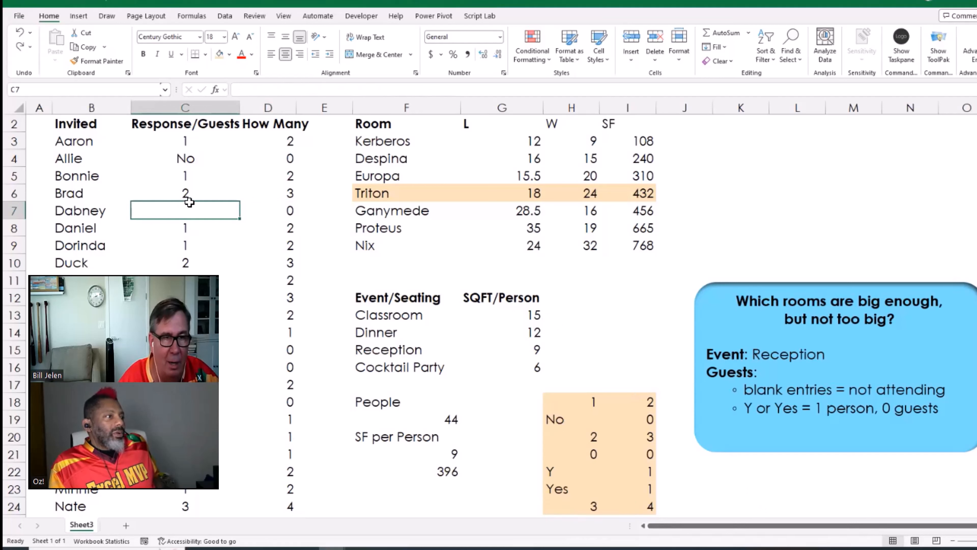
left_click(292, 210)
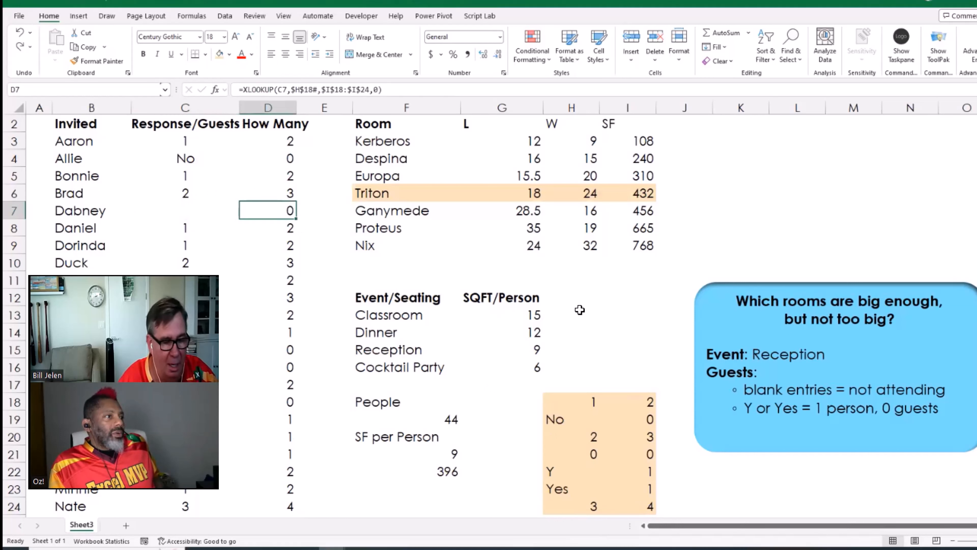
key("F2")
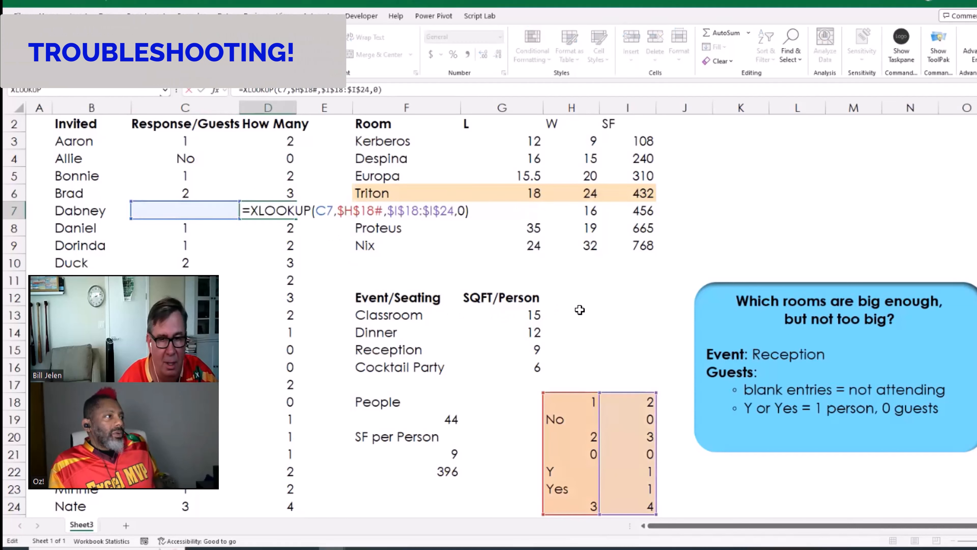
key("shift+Tab")
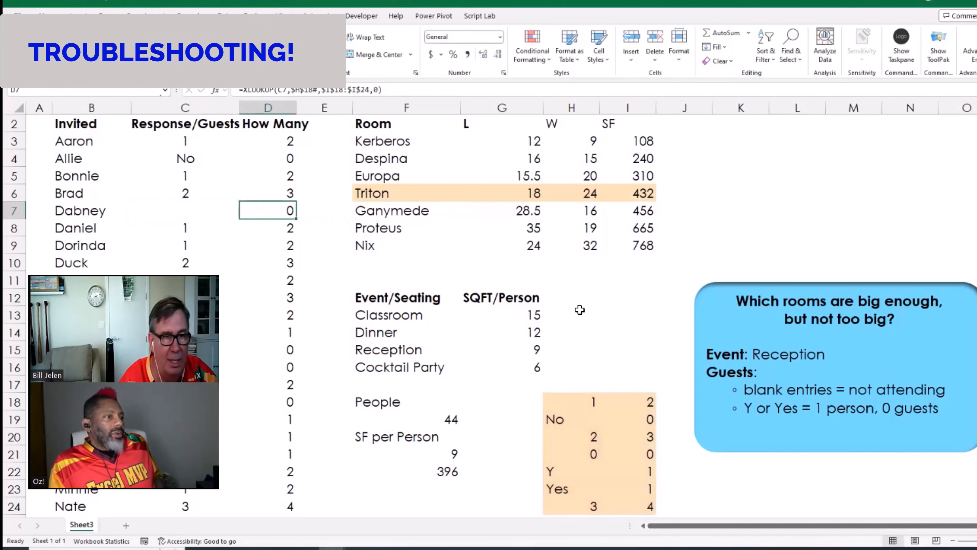
Test a response of 3 in C7 against the XLOOKUP ranges in D7, and clear C7 again.
type("3")
key("Tab")
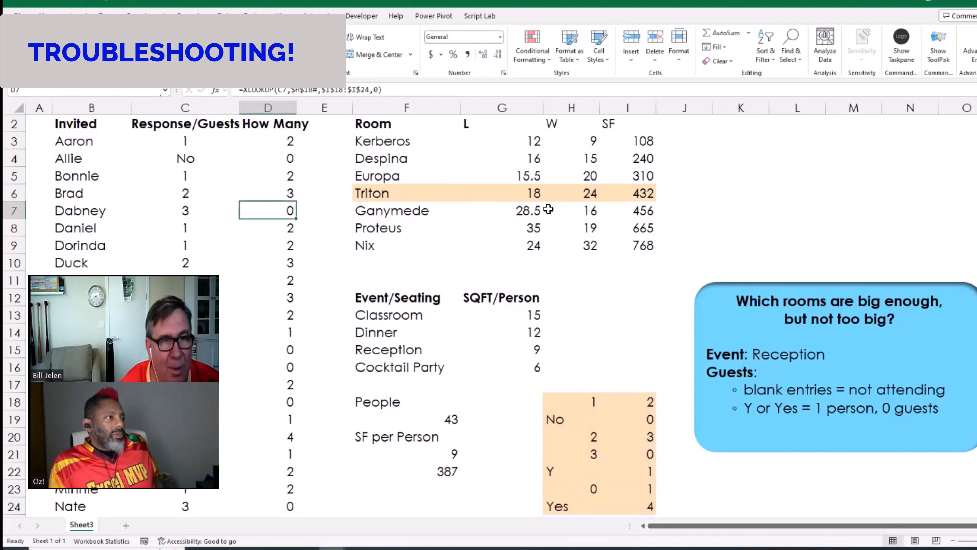
key("F2")
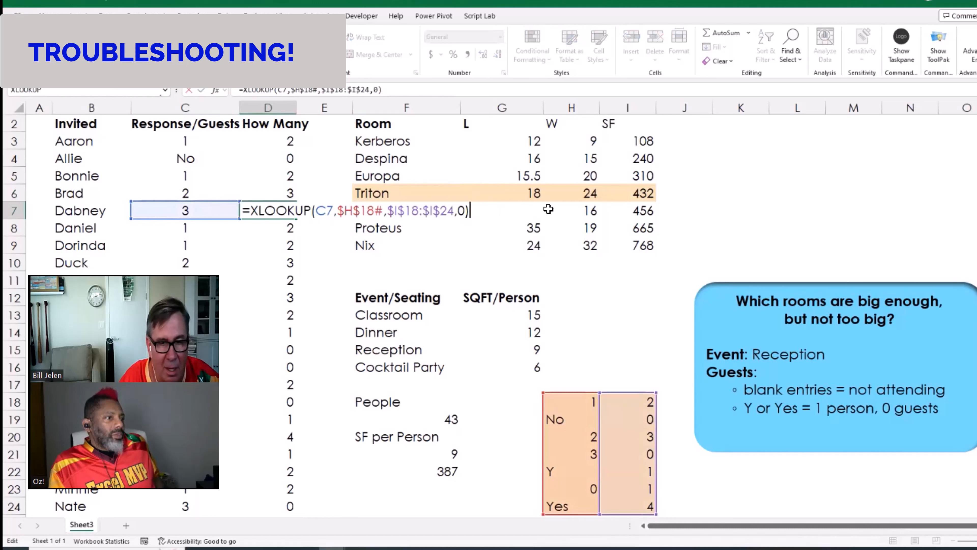
key("ctrl+Return")
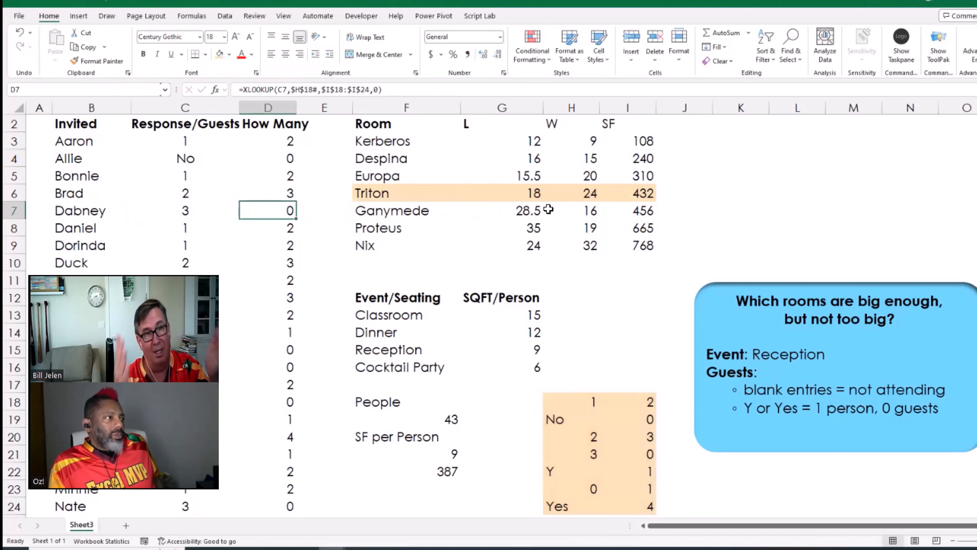
key("Left")
key("Delete")
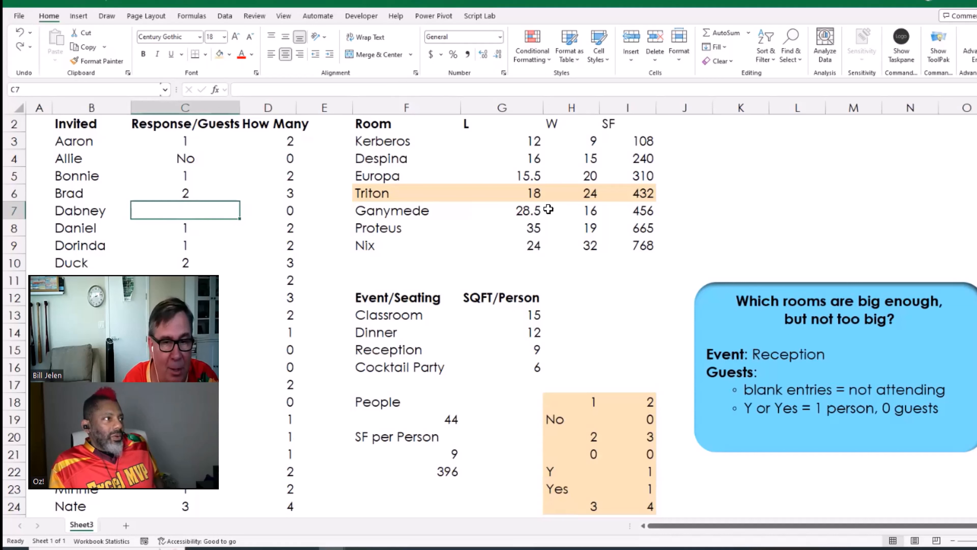
Replace the UNIQUE spill formula in H18:H24 with its static values in the same cells.
key("Down")
key("Right")
key("Right")
key("Right")
key("Right")
key("Right")
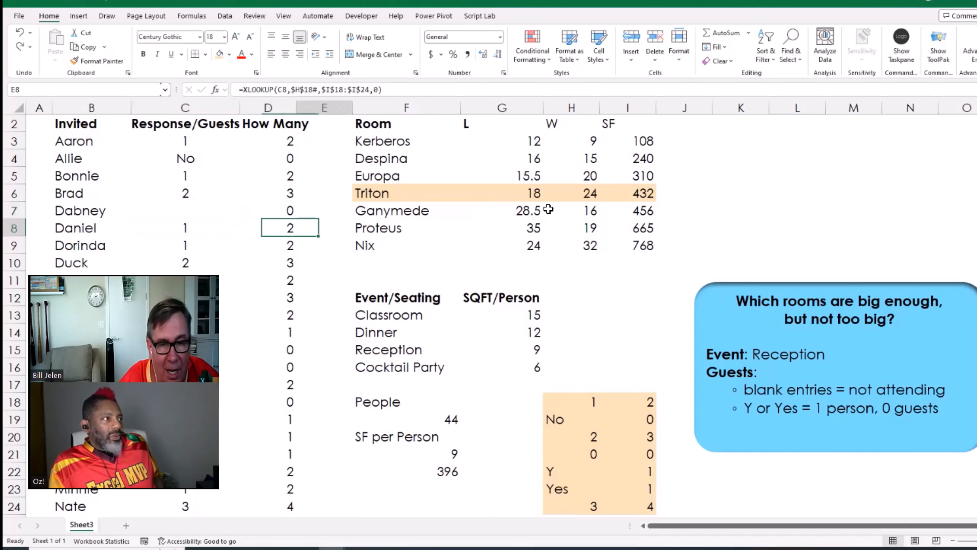
key("Down")
key("Down")
key("Down")
key("Down")
key("Down")
key("Down")
key("Down")
key("Down")
key("Down")
key("Down")
key("Down")
key("Down")
key("Up")
key("Up")
key("Up")
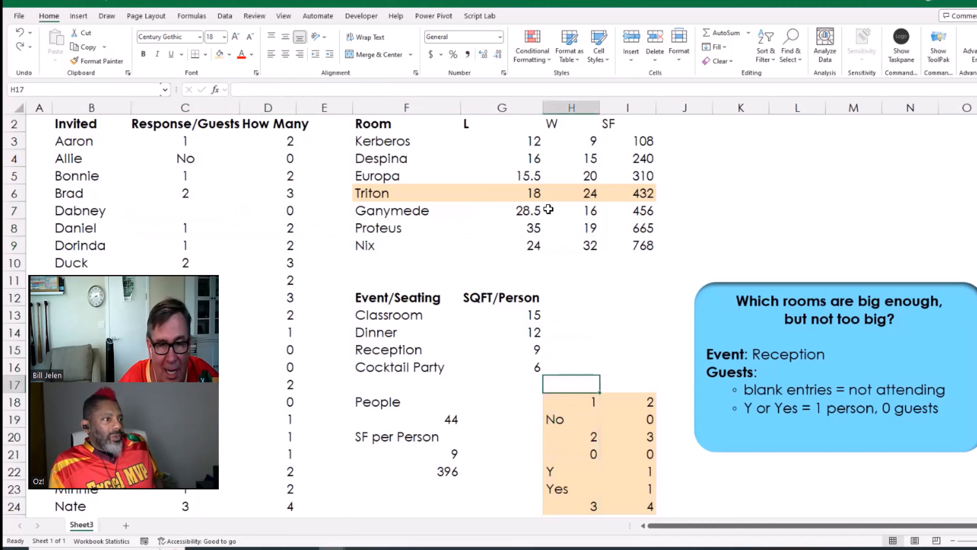
key("Down")
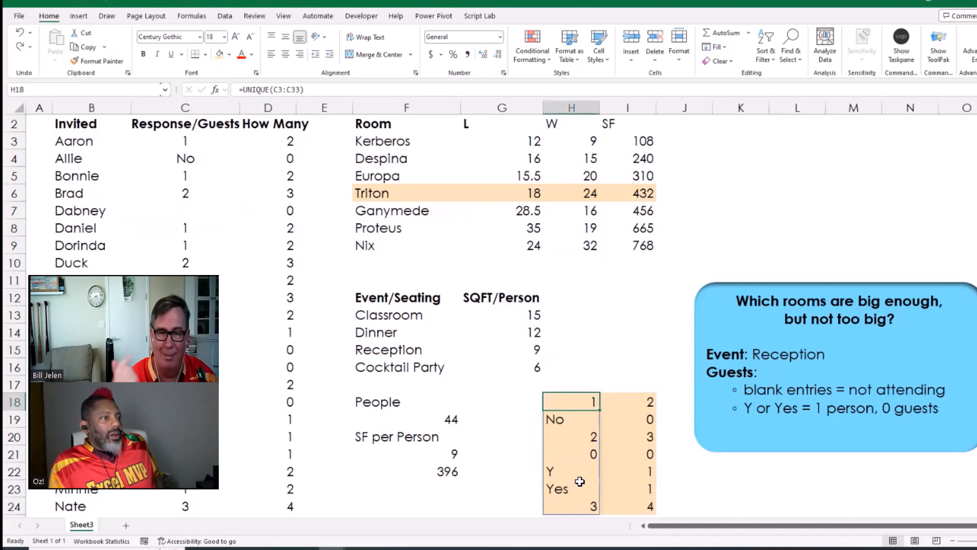
key("ctrl+slash")
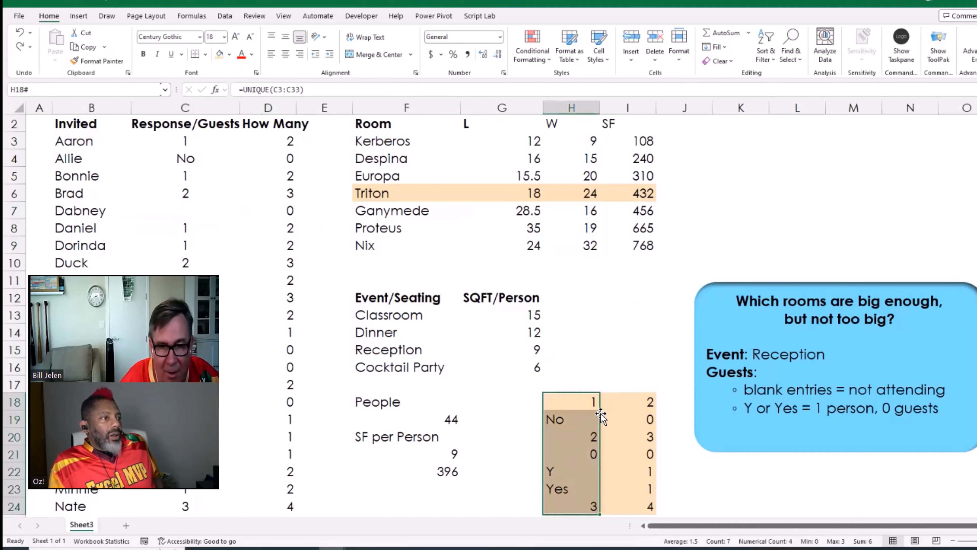
left_click_drag(601, 416, 623, 417)
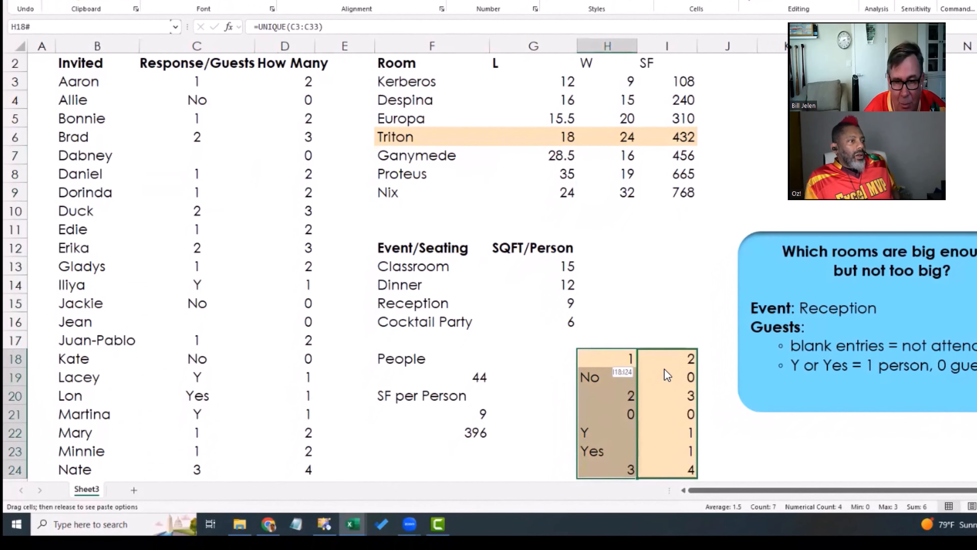
left_click_drag(662, 376, 631, 371)
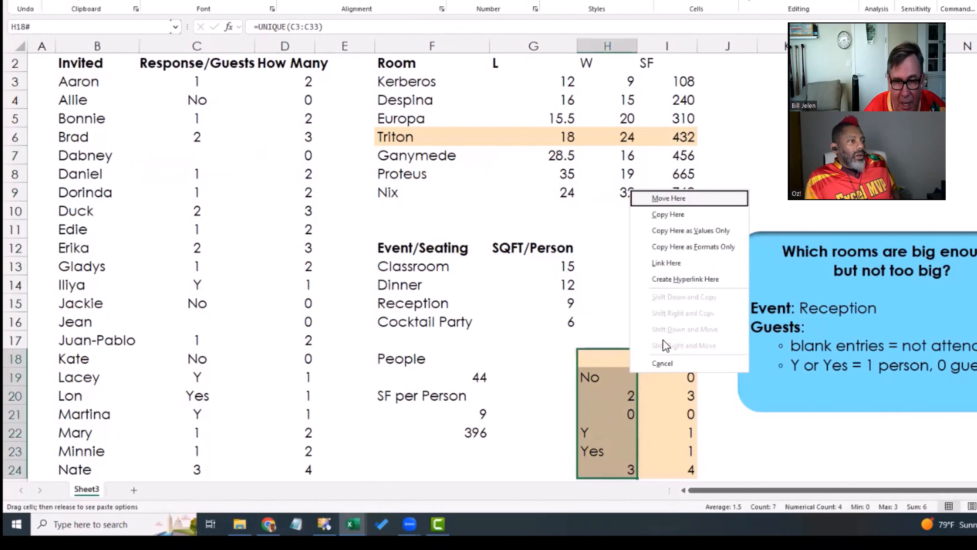
left_click(688, 232)
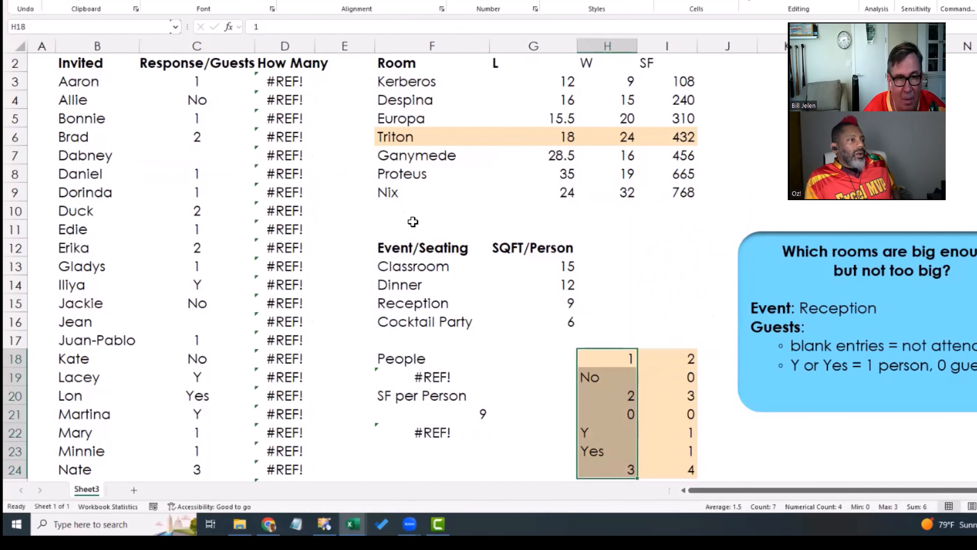
Change the XLOOKUP lookup array in D3 to $H$18:$H$24 and fill the formula down the How Many column.
left_click(278, 83)
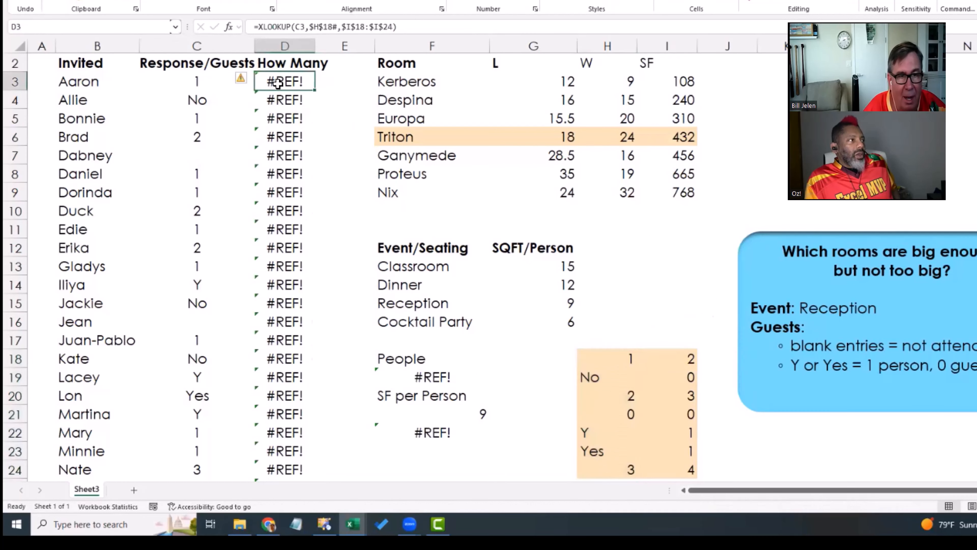
key("F2")
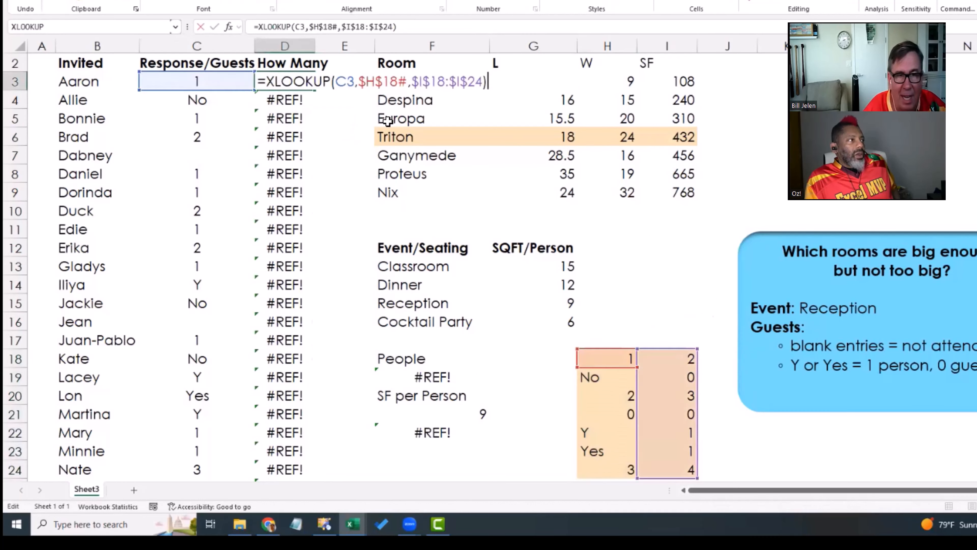
left_click(397, 83)
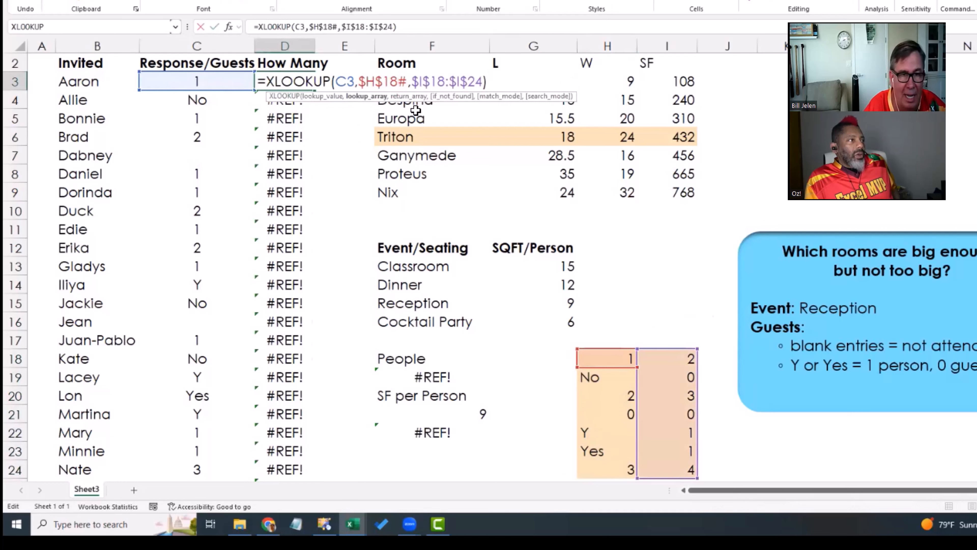
type(":H2")
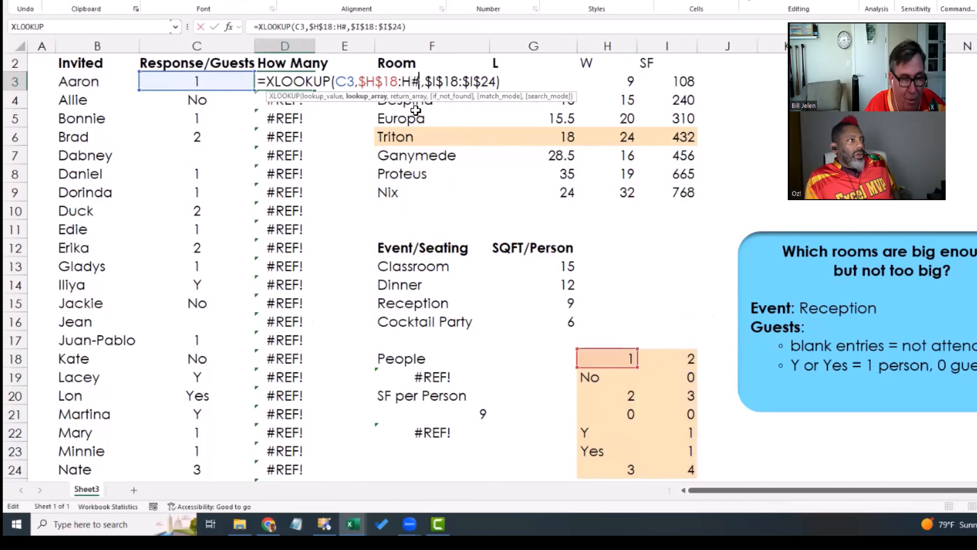
type("4")
key("Delete")
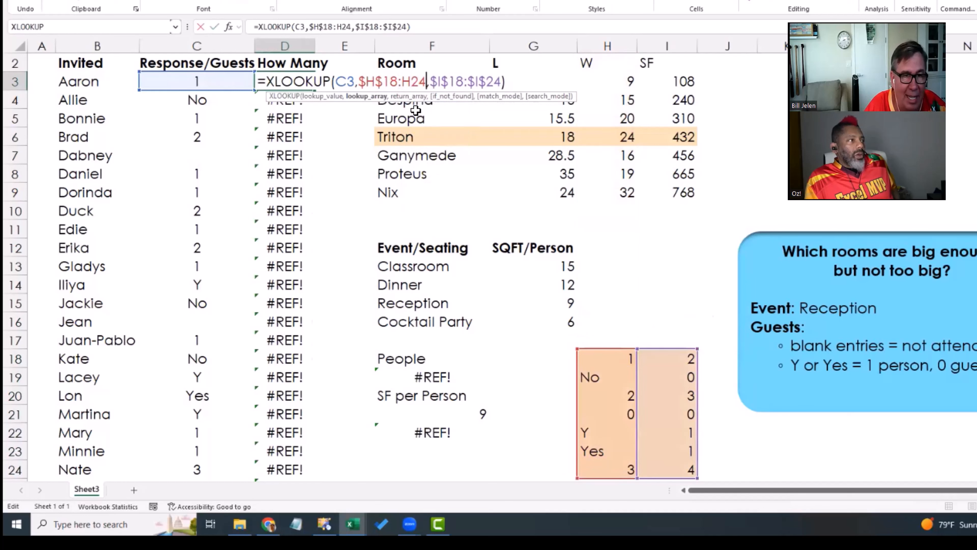
key("Left")
key("F4")
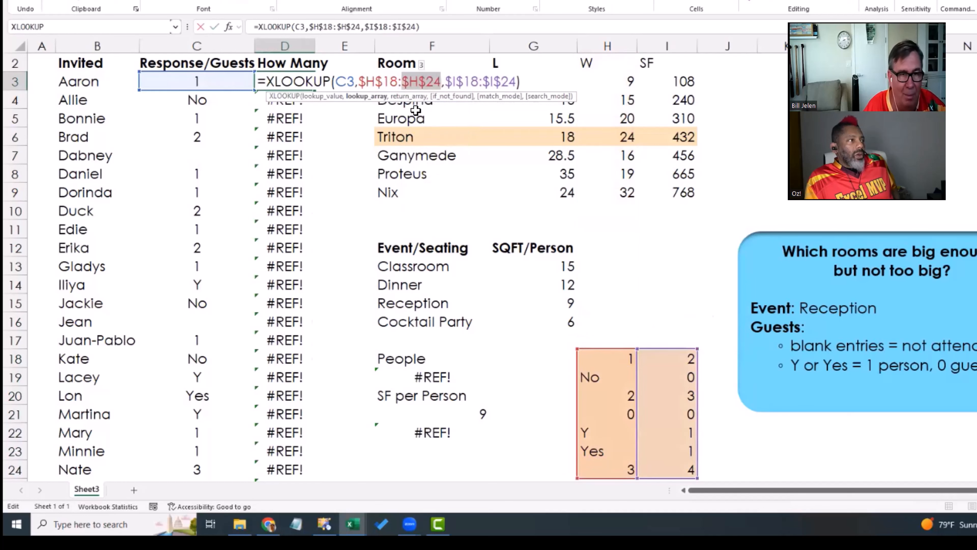
key("ctrl+Return")
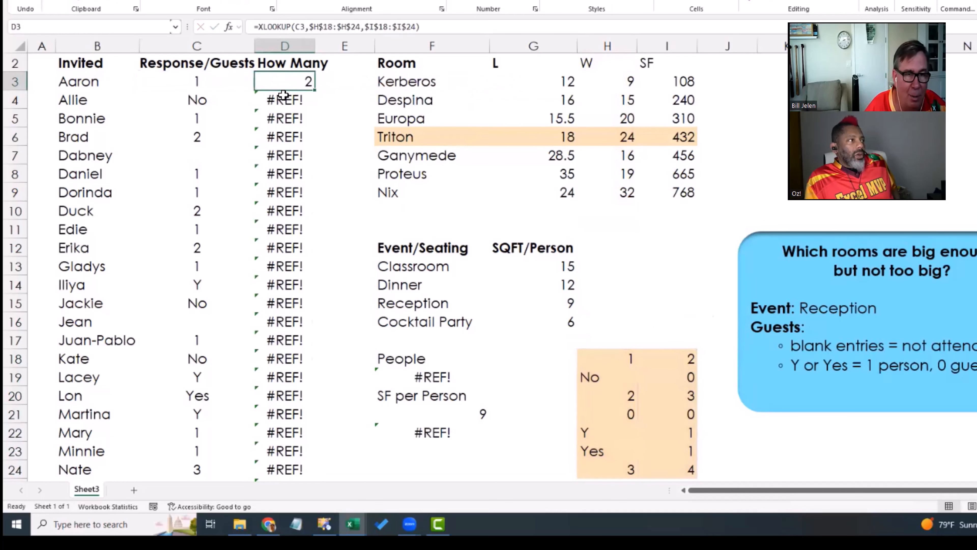
double_click(314, 94)
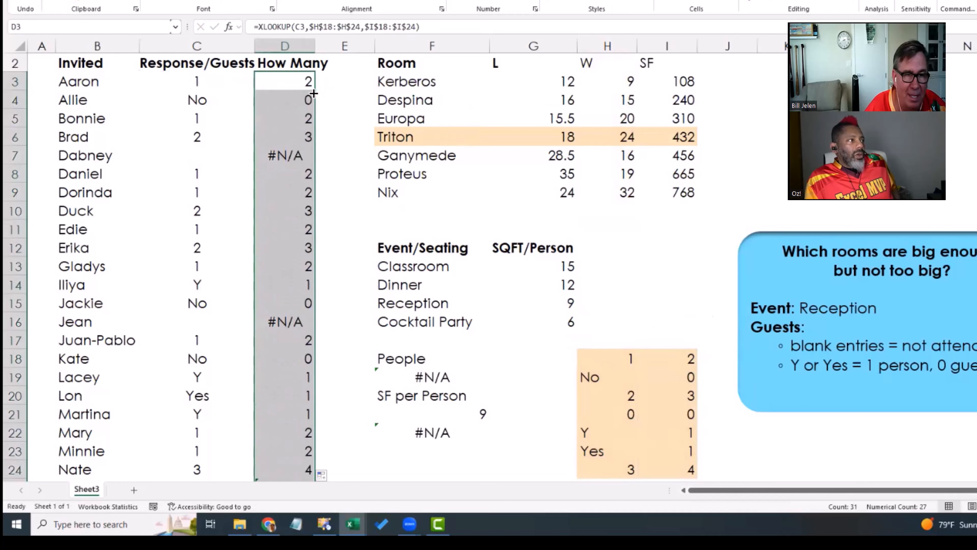
Add 0 as the if-not-found argument of the XLOOKUP in D3 and fill it down the How Many column.
left_click(298, 82)
double_click(298, 82)
key("BackSpace")
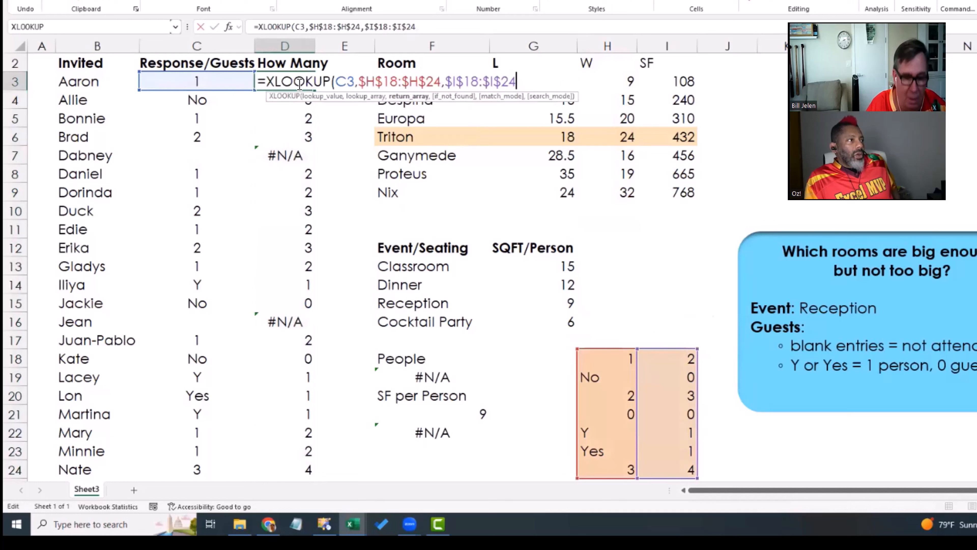
type(",0)")
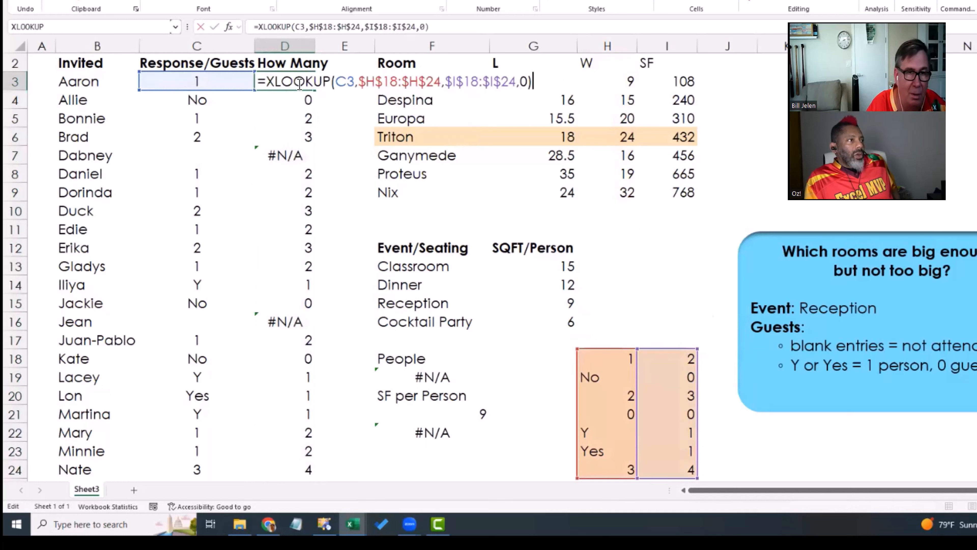
key("ctrl+Return")
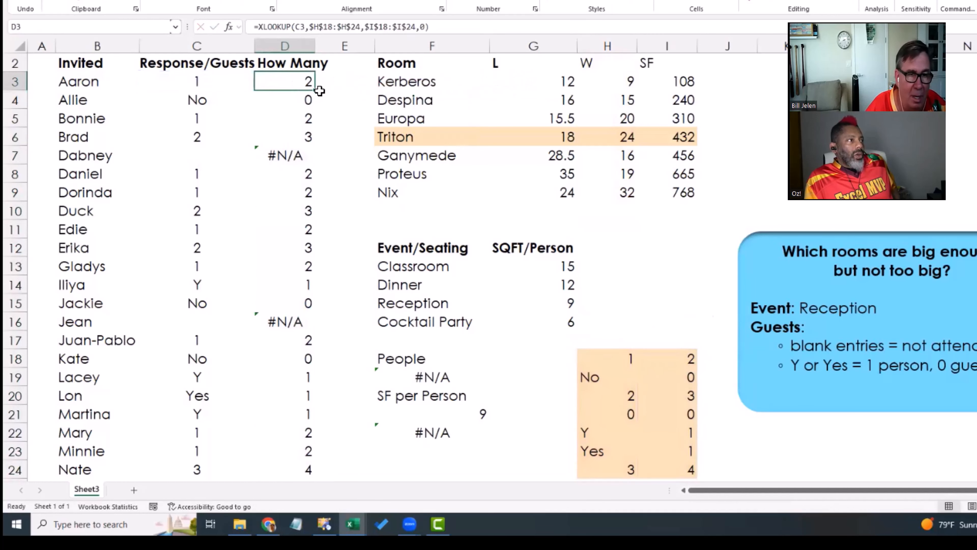
double_click(316, 93)
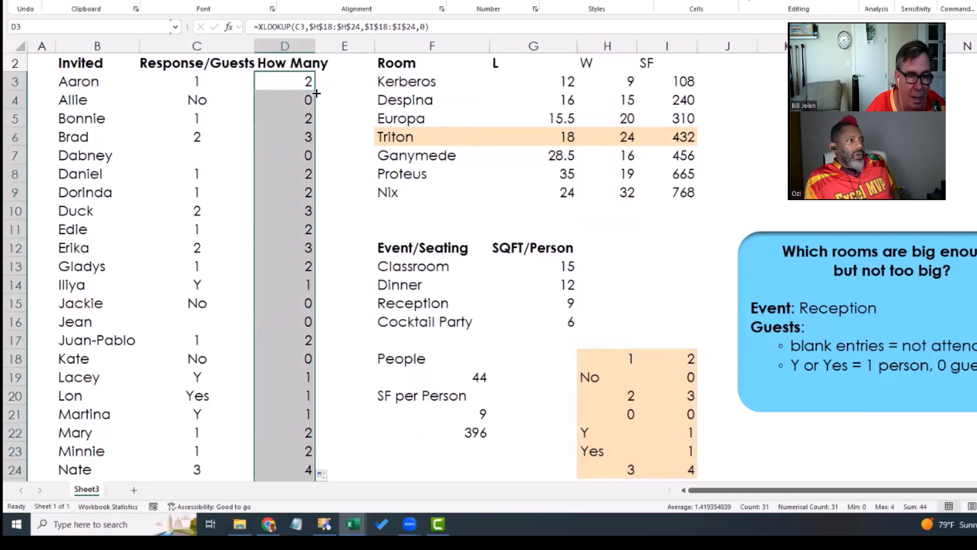
Enter 3 in the blank response cell C7 and check the required square footage in F22.
left_click(200, 156)
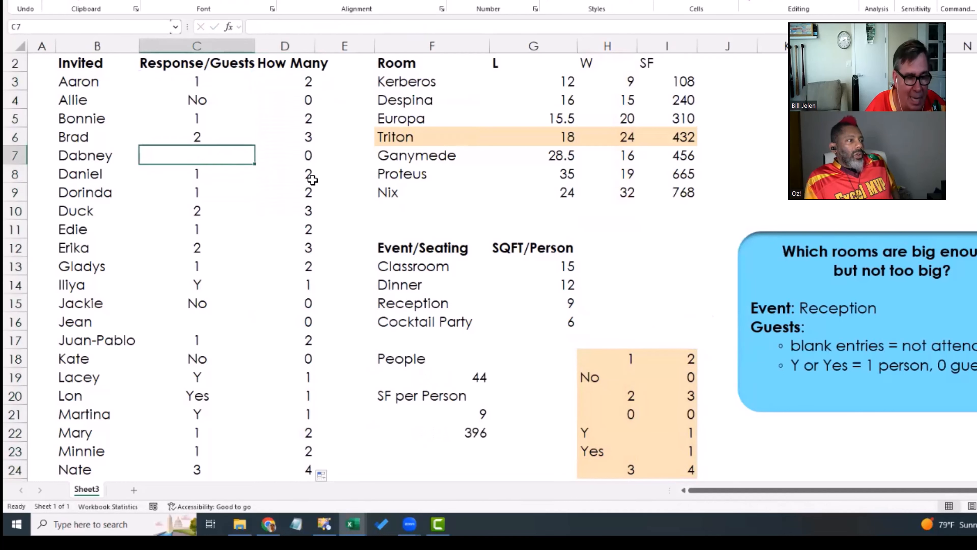
type("3")
key("Tab")
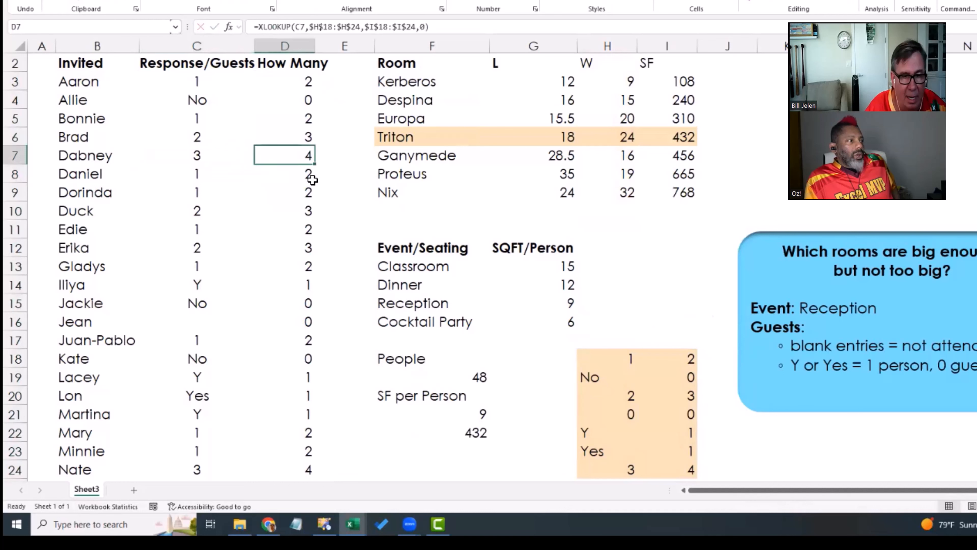
left_click(467, 435)
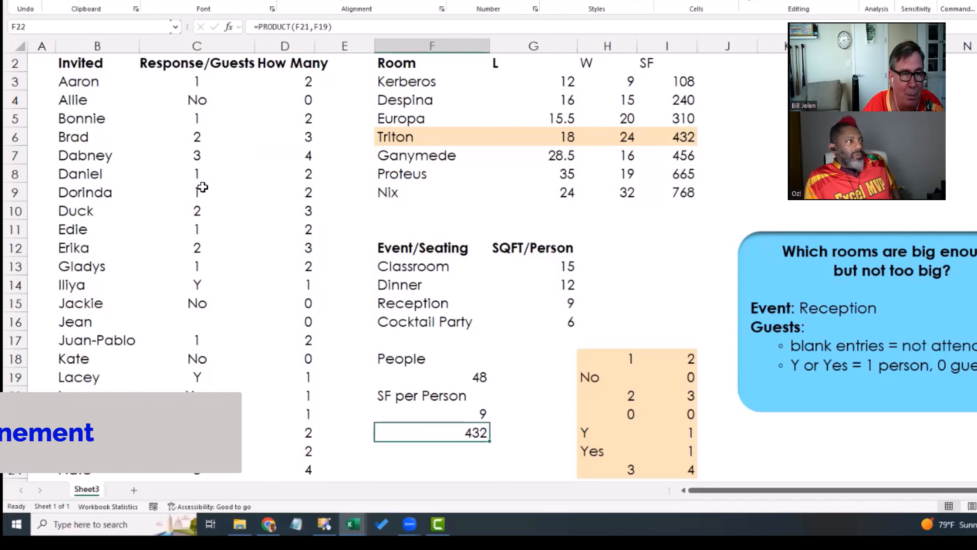
Test a response of 4 in C7, and set the cell back to 3.
left_click(198, 156)
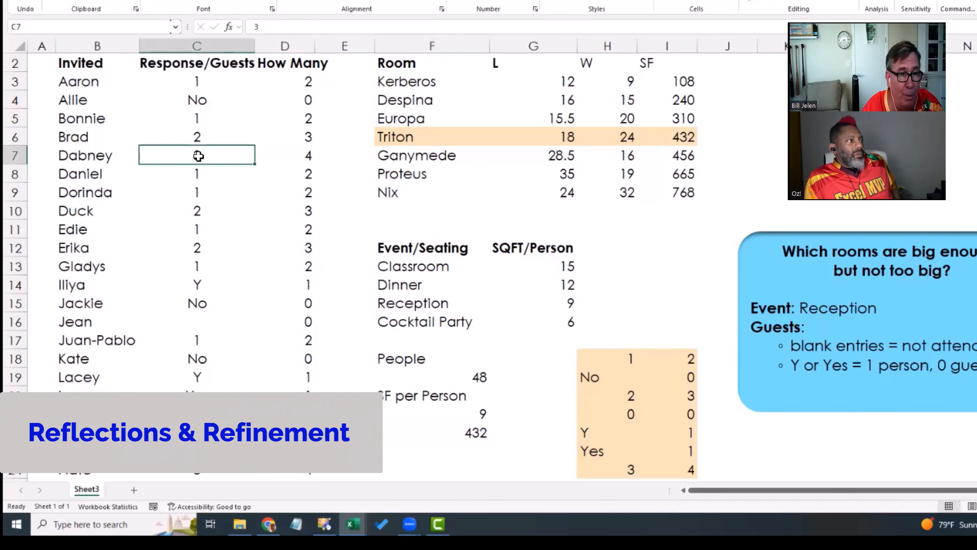
key("BackSpace")
key("Return")
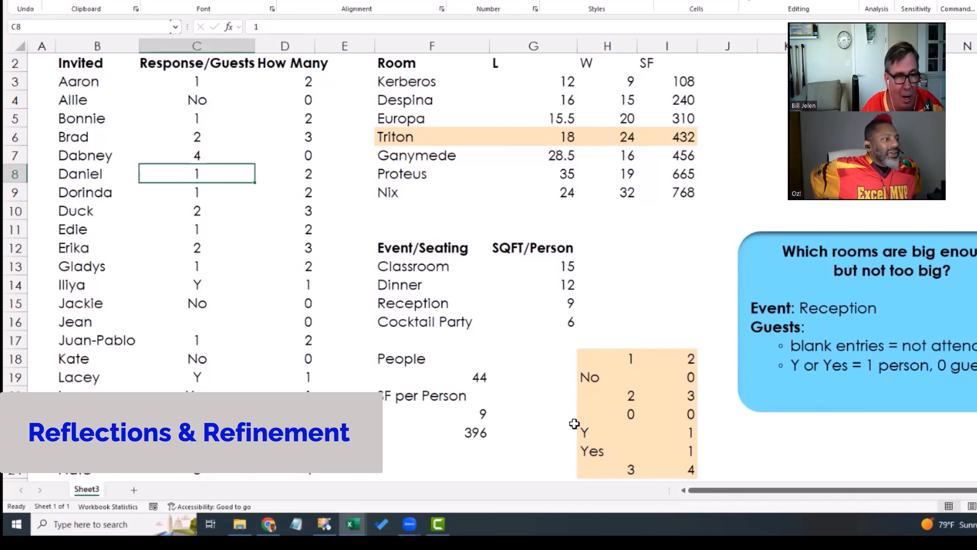
key("Up")
type("3")
key("Up")
Replace the XLOOKUP formula in D3 with =C3+1.
key("Up")
key("Up")
key("Up")
key("Right")
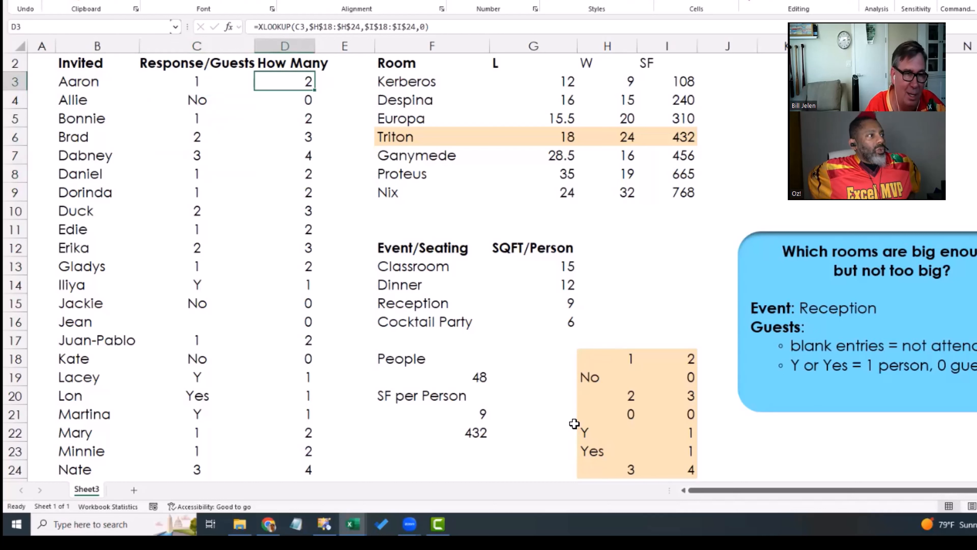
type("=")
key("Left")
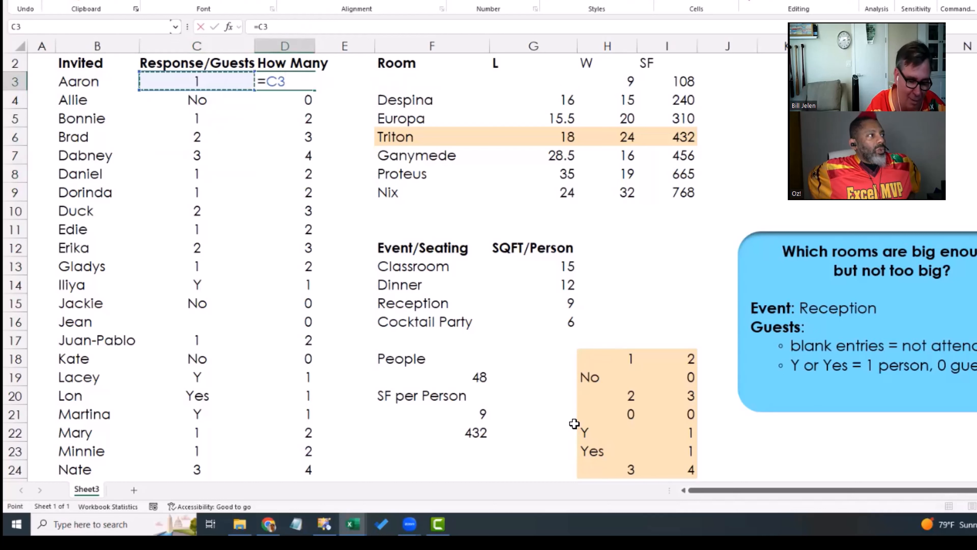
type("+1")
key("Return")
key("Up")
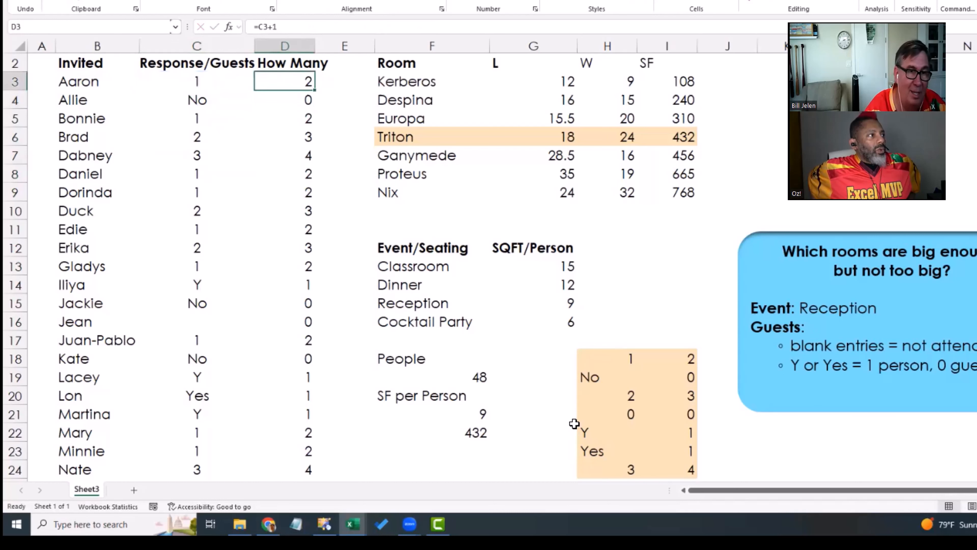
Fill the =C3+1 formula down the How Many column, and wrap the C3+1 expression in D3 in IFERROR.
double_click(317, 93)
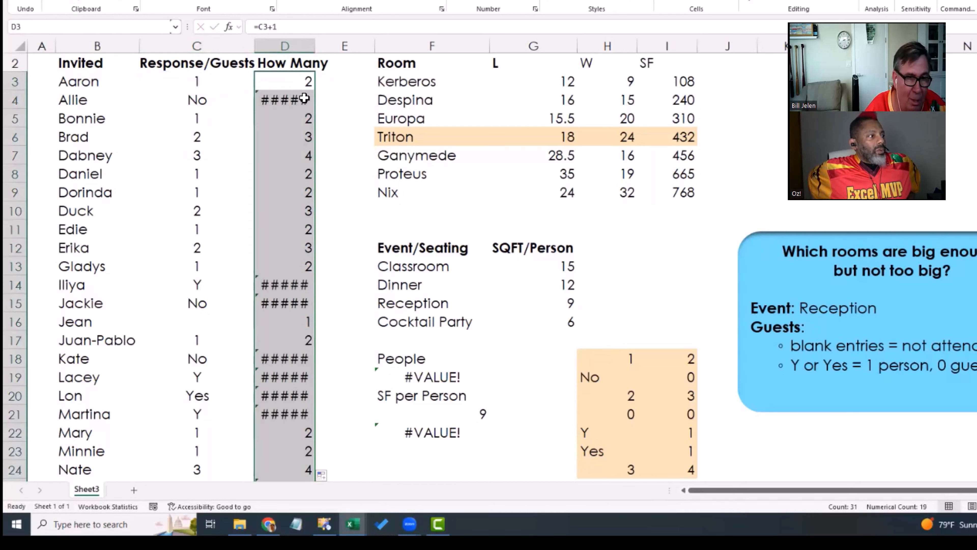
left_click(303, 83)
double_click(303, 84)
key("Home")
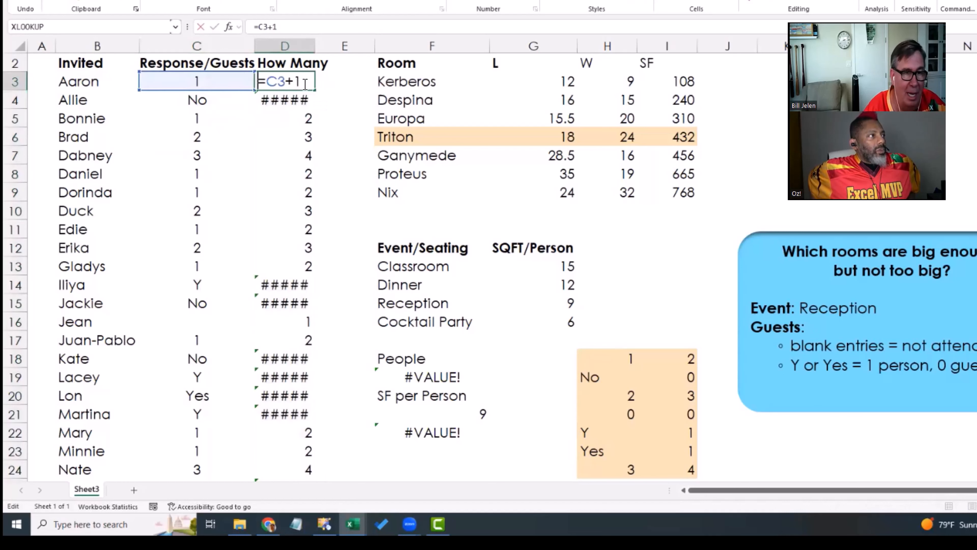
key("Right")
type("IFERROR(")
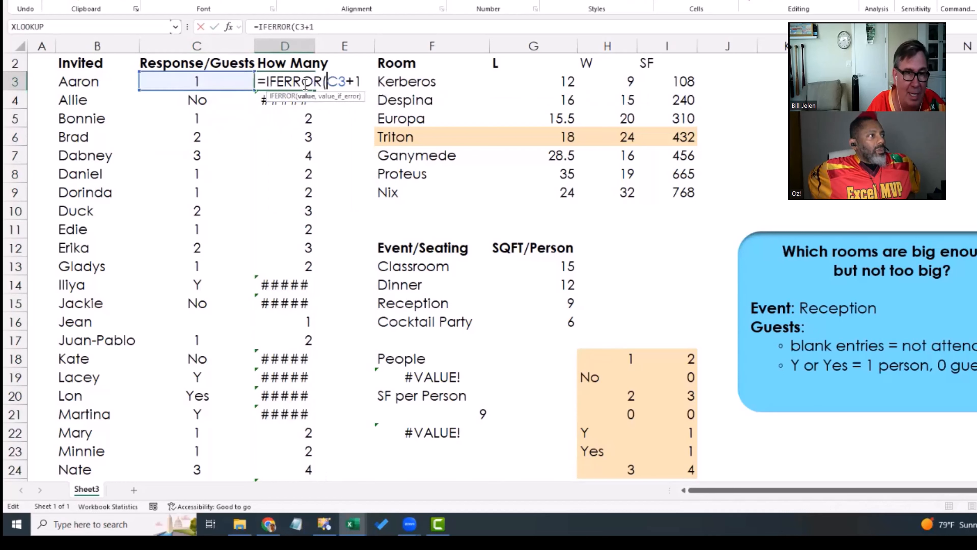
key("End")
type(",")
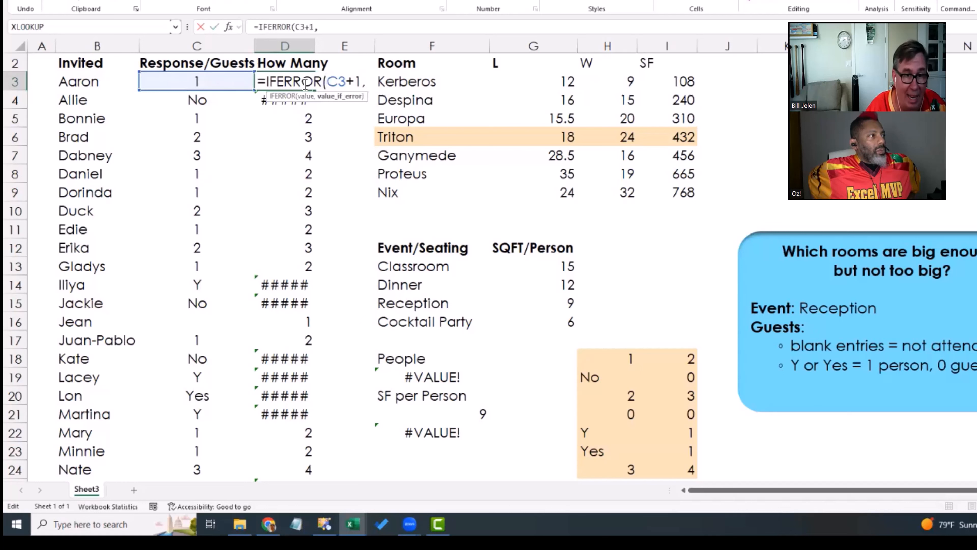
Add an XLOOKUP of C3 in the lookup array $H$18:$H$24 as the IFERROR fallback in D3.
type("XL")
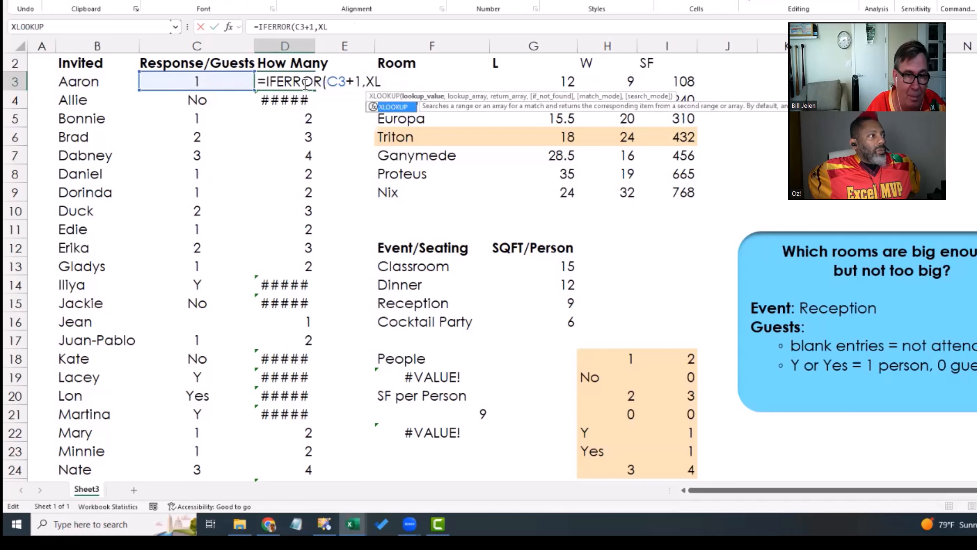
key("Tab")
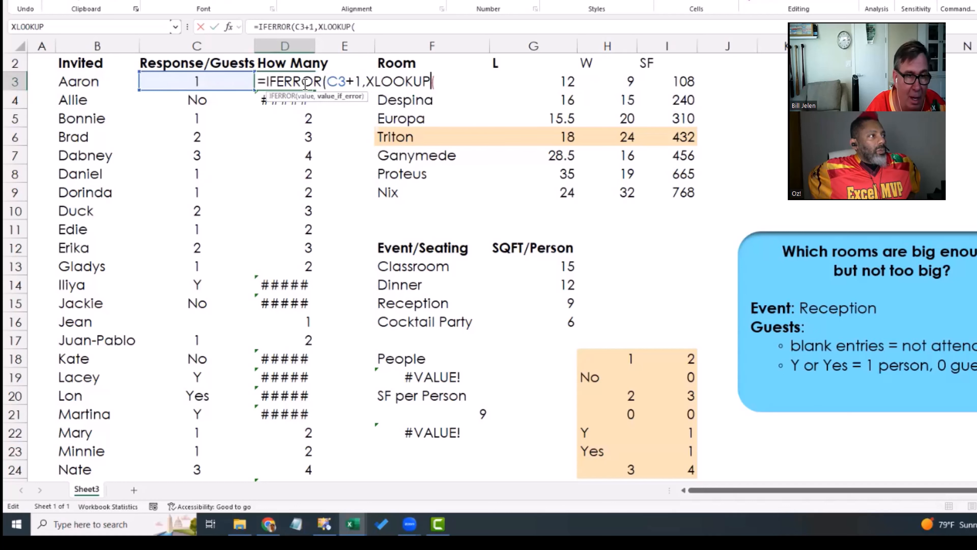
key("Left")
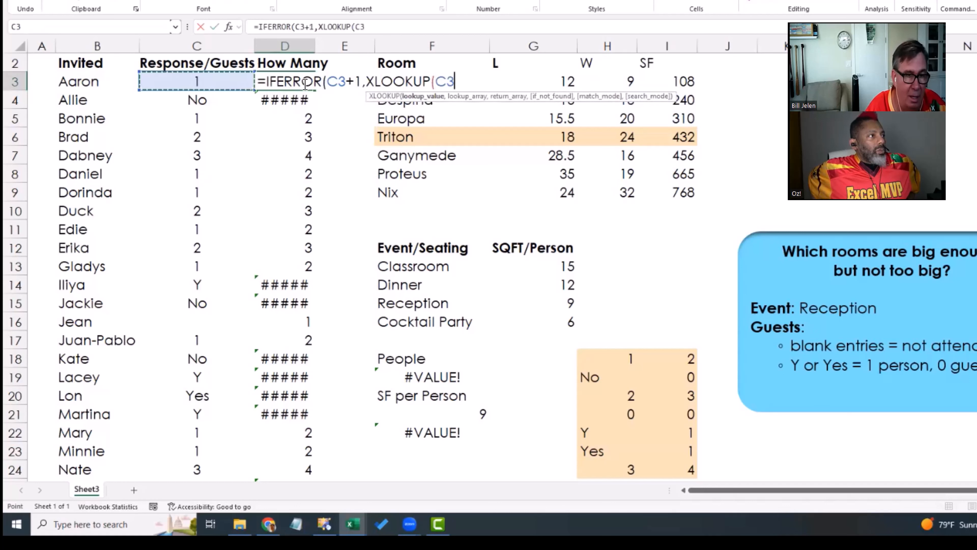
type(",")
key("Down")
key("Down")
key("Down")
key("Down")
key("Down")
key("Down")
key("Down")
key("Down")
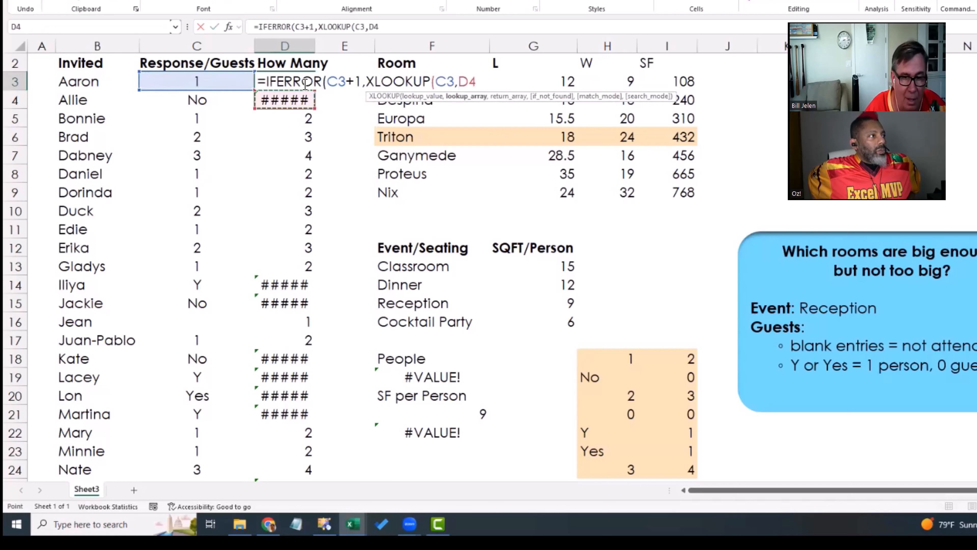
key("Down")
key("Down")
key("Down")
key("Down")
key("Down")
key("Down")
key("Right")
key("Right")
key("Right")
key("Right")
key("Down")
key("ctrl+shift+Down")
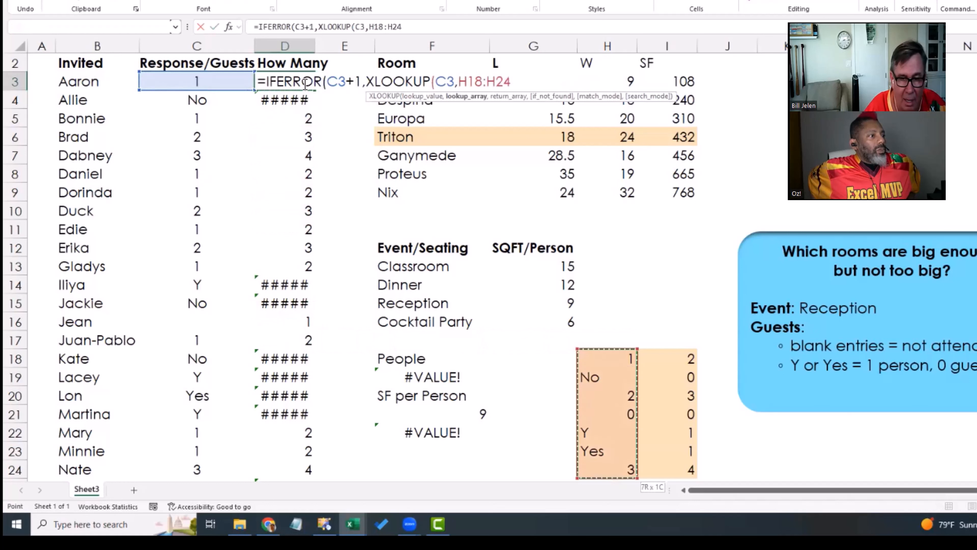
key("F4")
type(",")
Set the XLOOKUP return array in D3 to the absolute range $I$18:$I$24.
key("Right")
key("Right")
key("Right")
key("Right")
key("Right")
key("Right")
key("Right")
key("Right")
key("Right")
key("Down")
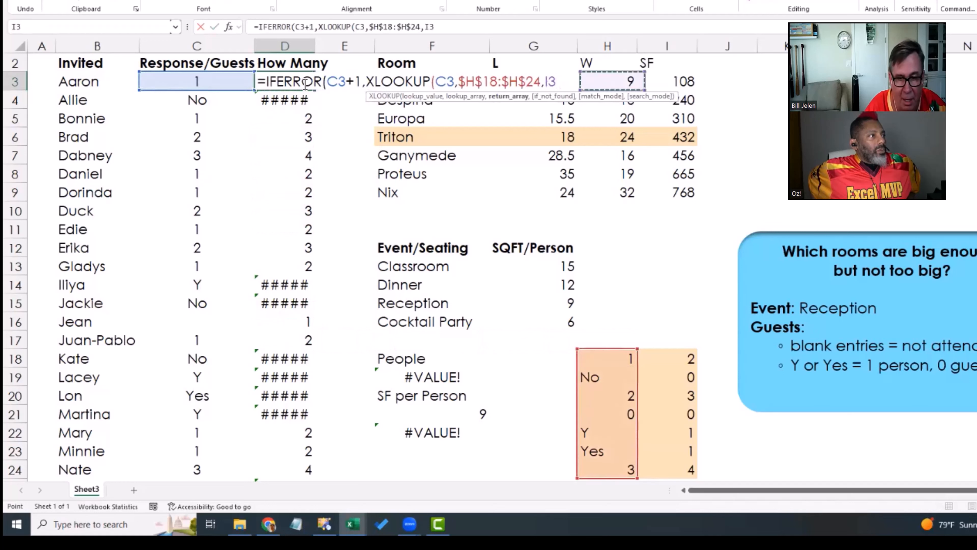
key("Down")
key("Down")
key("Down")
key("Down")
key("Down")
key("Down")
key("Down")
key("Down")
key("Down")
key("Down")
key("Down")
key("Down")
key("Down")
key("Left")
key("Left")
key("Left")
key("Left")
key("Down")
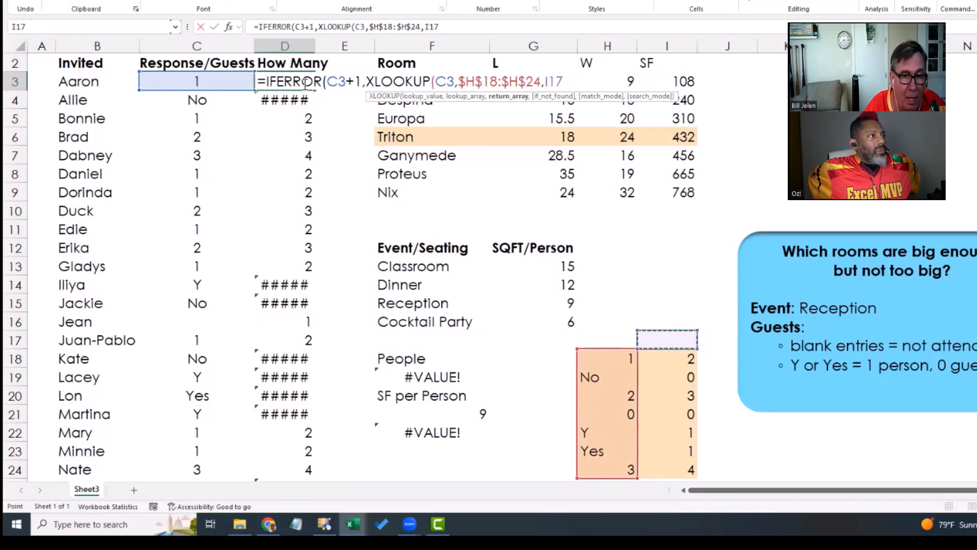
key("ctrl+shift+Down")
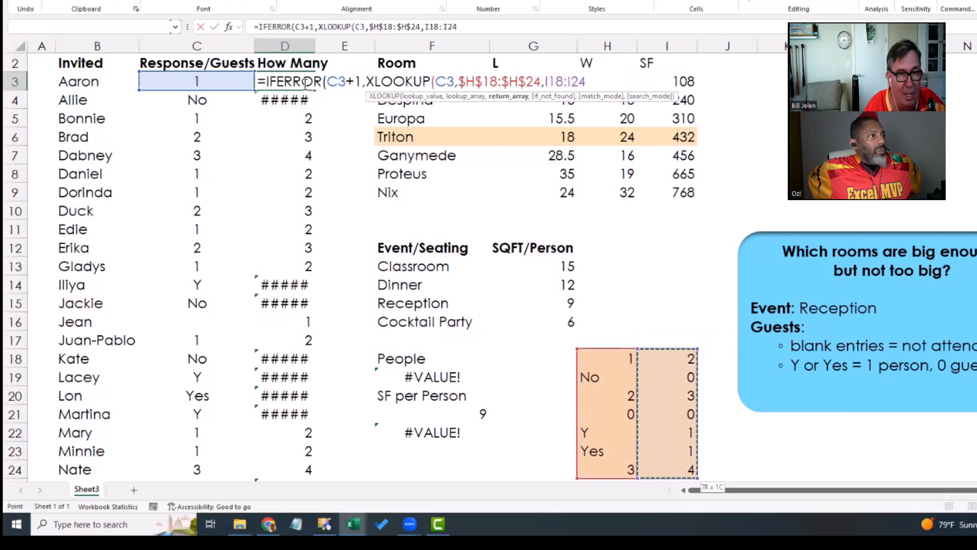
key("F4")
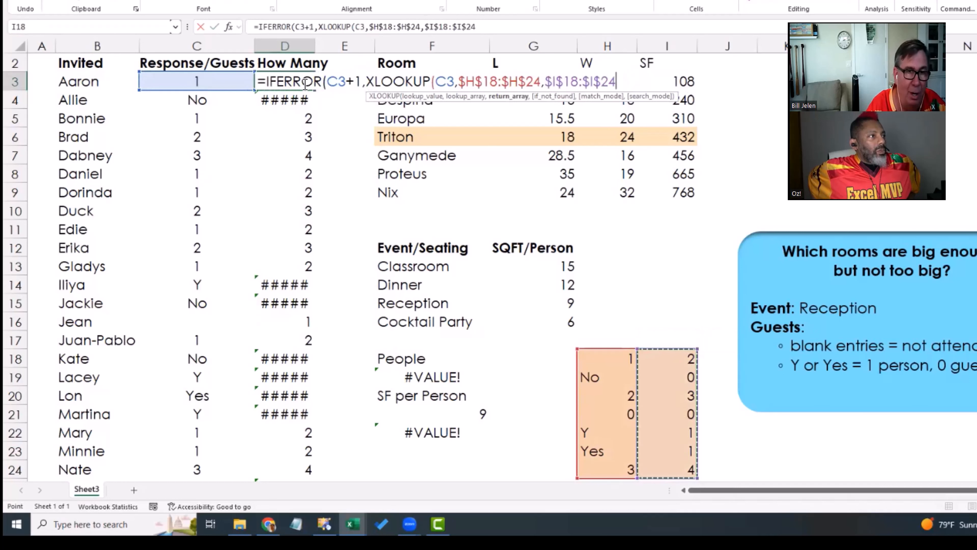
Complete the IFERROR formula in D3 and fill it down the How Many column.
type("))")
key("ctrl+Return")
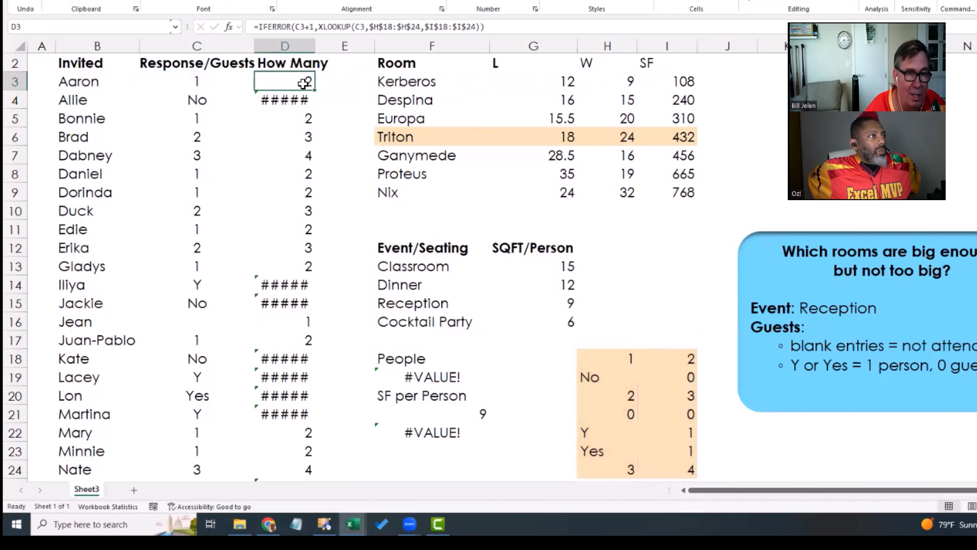
double_click(315, 93)
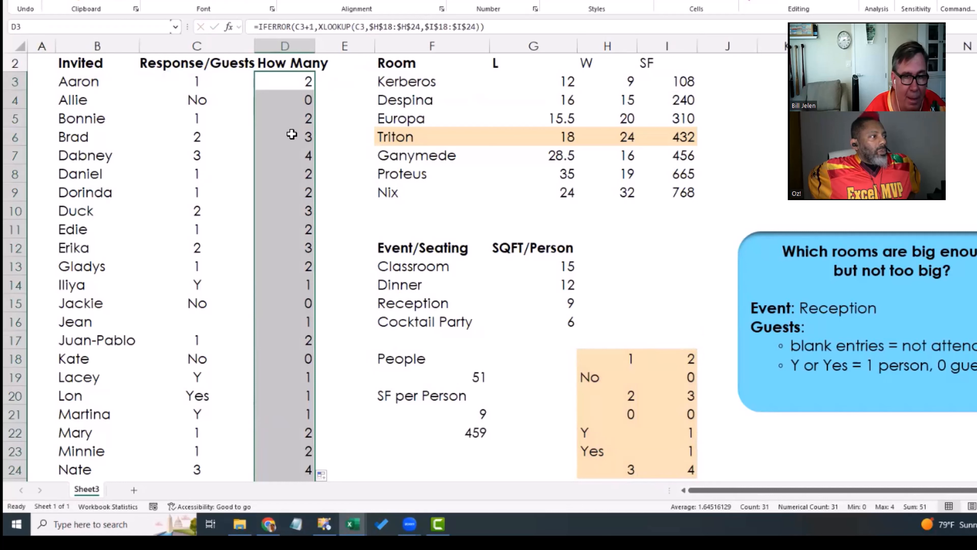
Check the blank response in C16, and examine the IFERROR formula in D3.
left_click(198, 321)
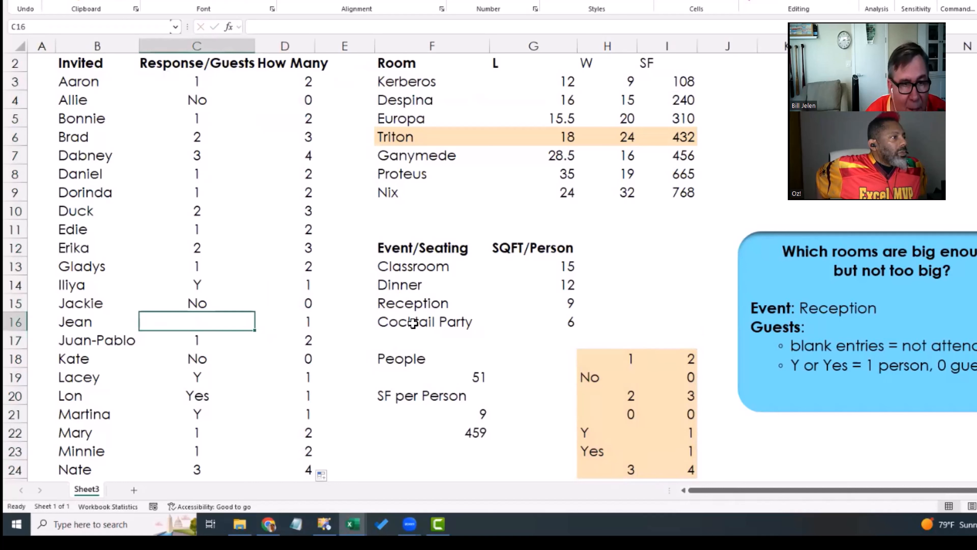
key("Right")
key("Up")
key("Up")
key("Up")
key("Up")
key("Up")
key("Up")
key("Up")
key("Up")
key("Up")
key("Up")
key("Up")
key("Up")
key("Up")
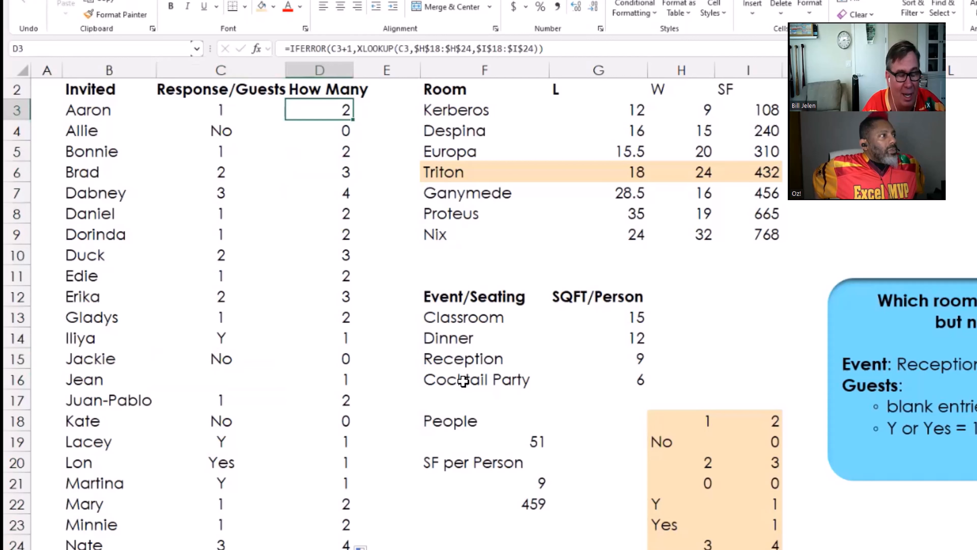
key("F2")
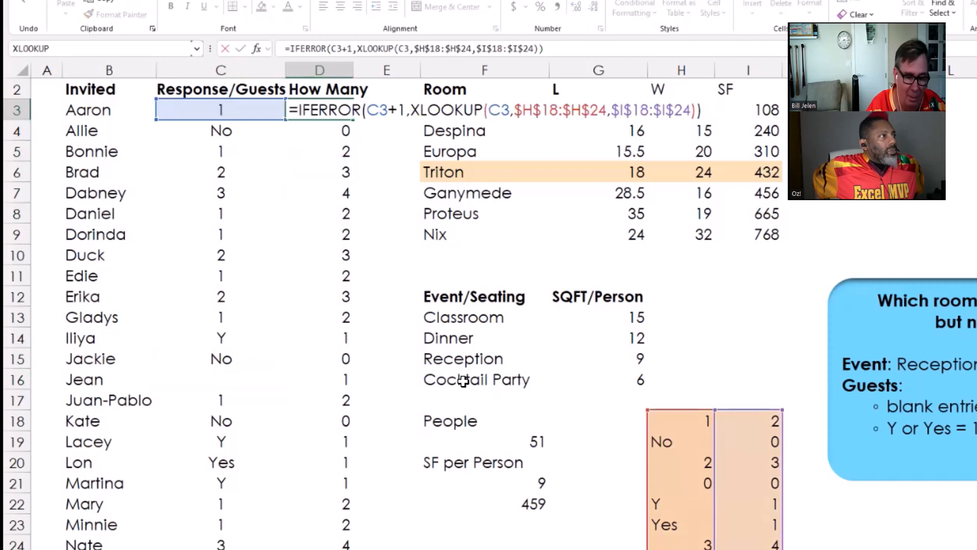
key("Escape")
Enter the test formula =ISBLANK(C3) in E3.
key("Right")
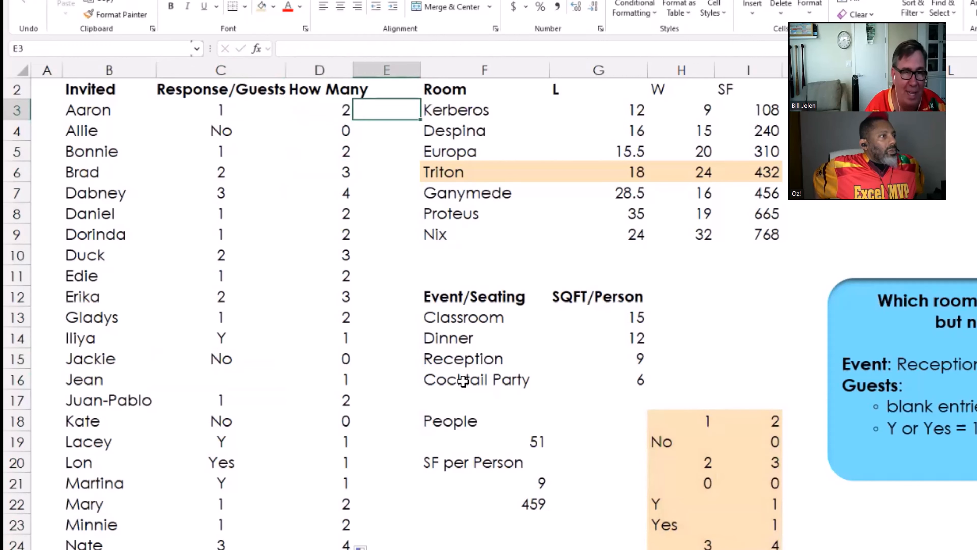
type("=")
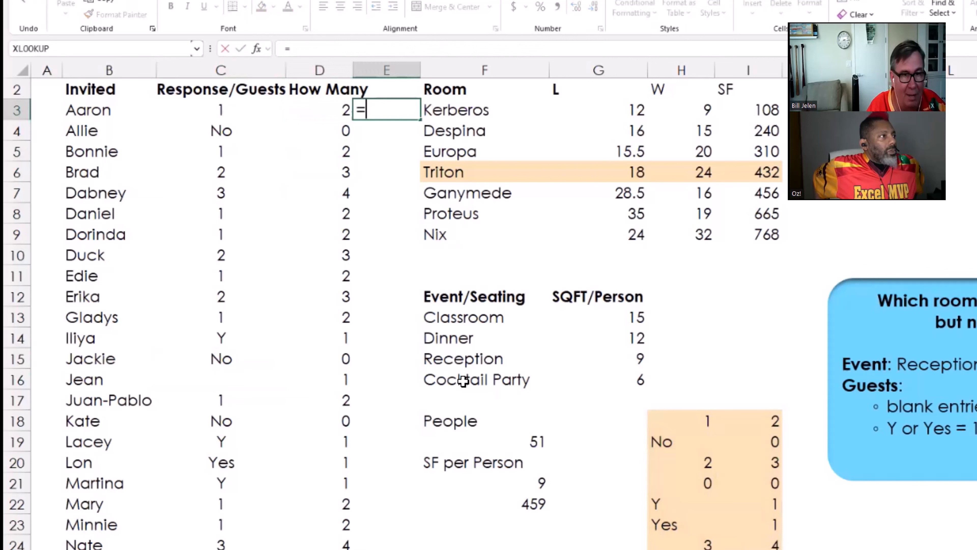
type("isbl")
key("Tab")
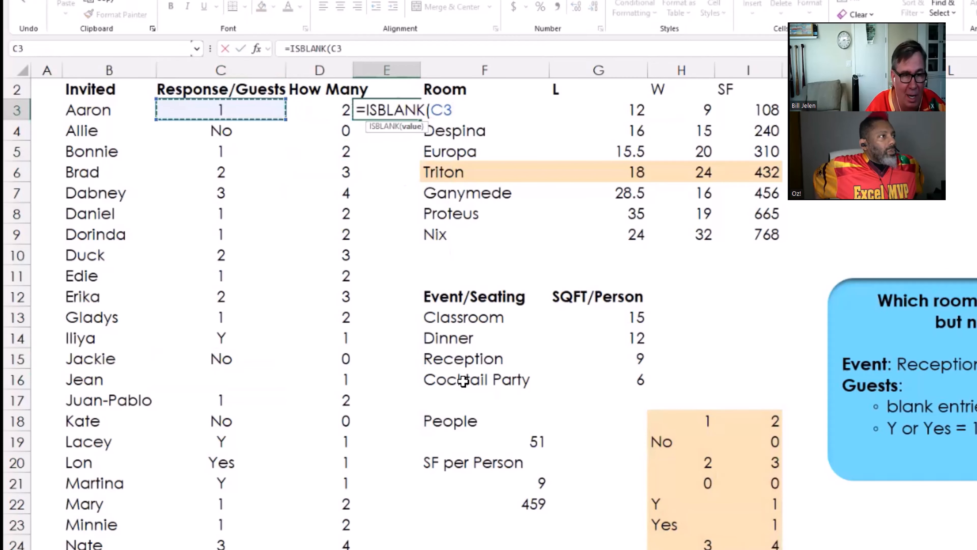
key("ctrl+Return")
Copy the ISBLANK test from E3 down through E20.
key("ctrl+c")
key("shift+Down")
key("shift+Down")
key("shift+Down")
key("shift+Down")
key("shift+Down")
key("shift+Down")
key("shift+Down")
key("shift+Down")
key("shift+Down")
key("shift+Down")
key("shift+Down")
key("shift+Down")
key("shift+Down")
key("shift+Down")
key("shift+Down")
key("shift+Down")
key("shift+Down")
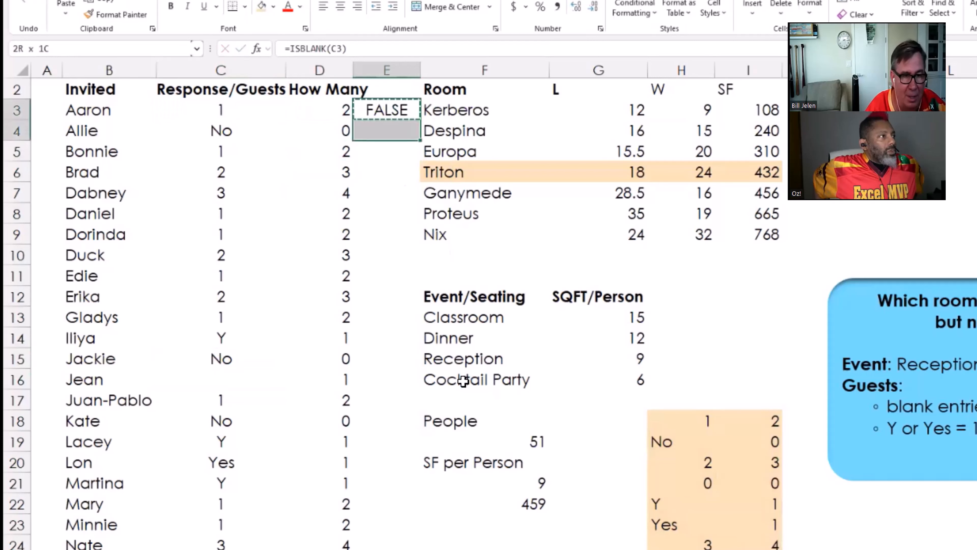
key("ctrl+v")
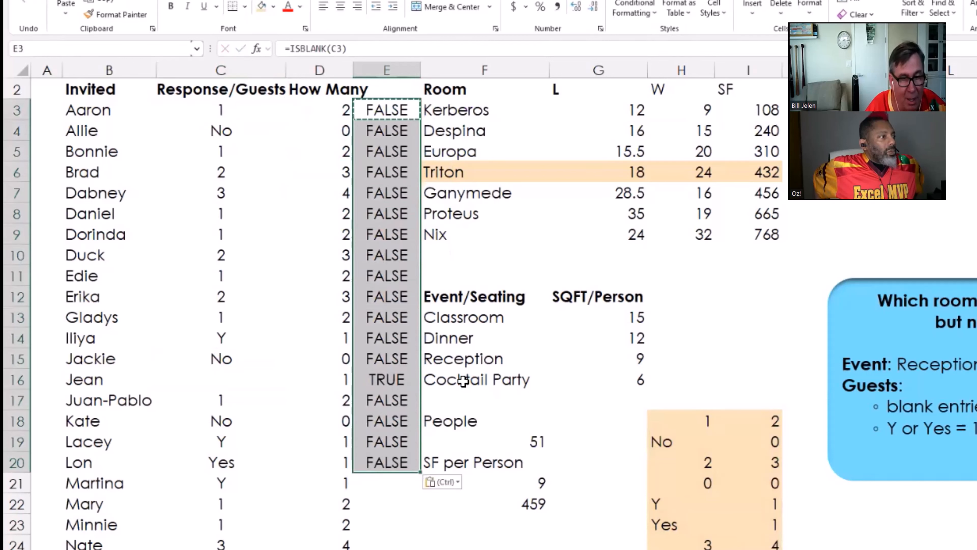
Clear the ISBLANK test formulas from E3:E20.
key("ctrl")
key("Escape")
key("Delete")
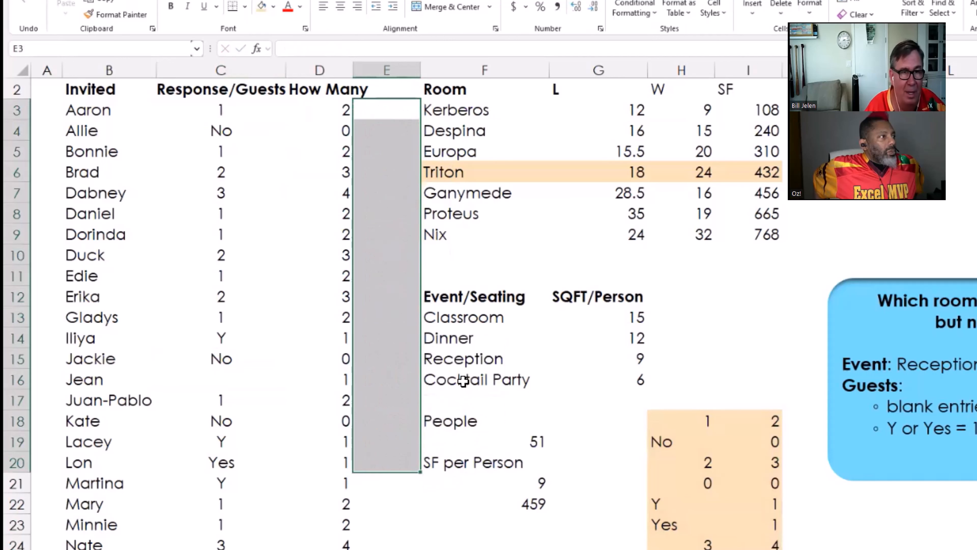
Insert an IF with an ISBLANK test of C3 and a true value of 0 before IFERROR in D3.
key("Left")
key("F2")
key("Right")
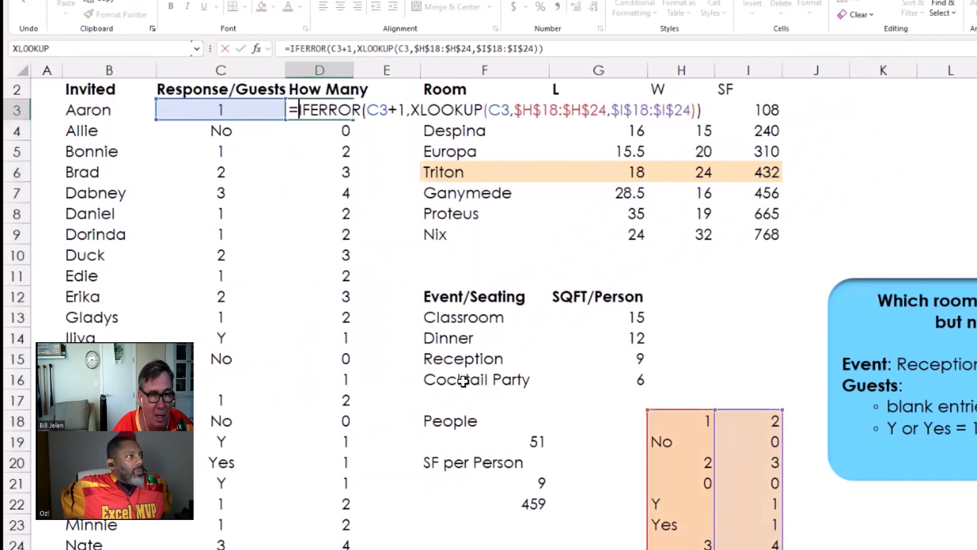
type("IF(ISBL")
key("Tab")
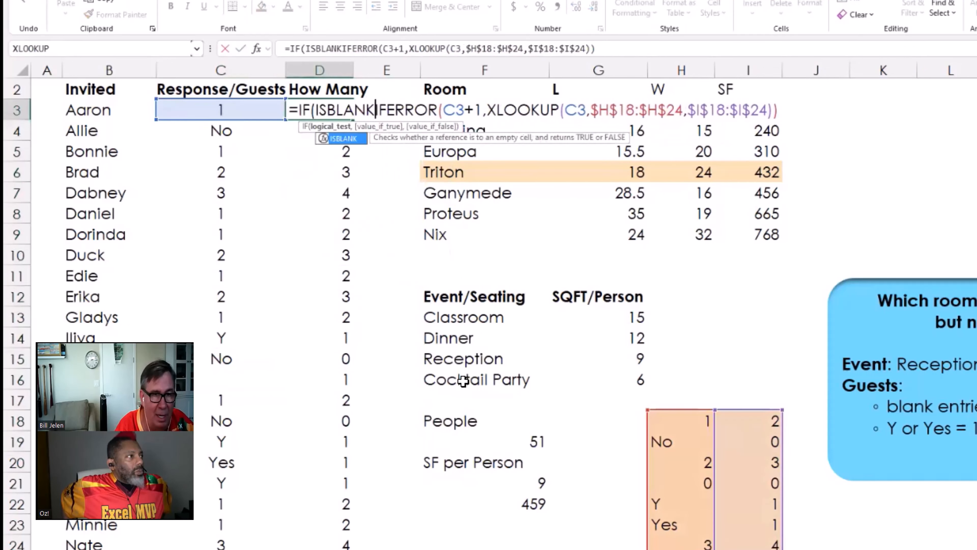
type("C")
type("3,0")
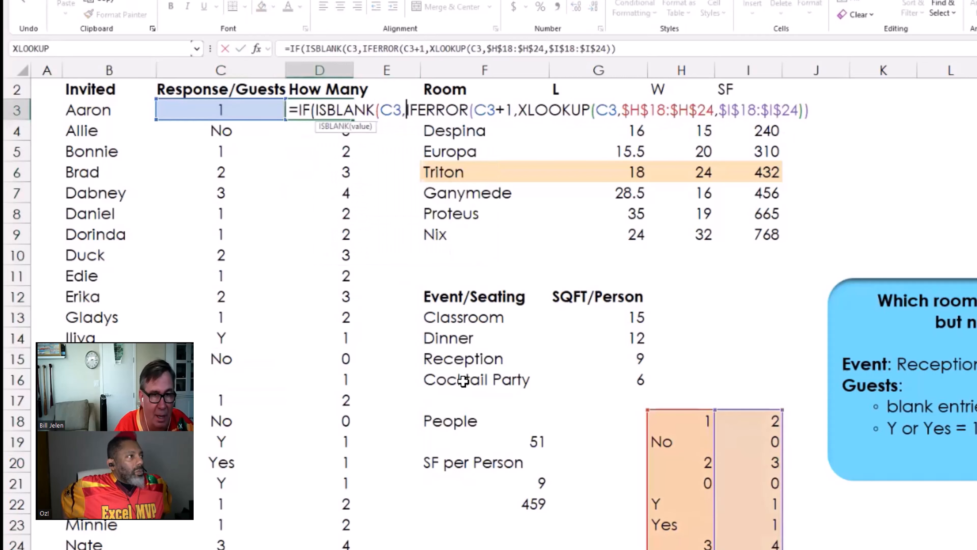
type(",")
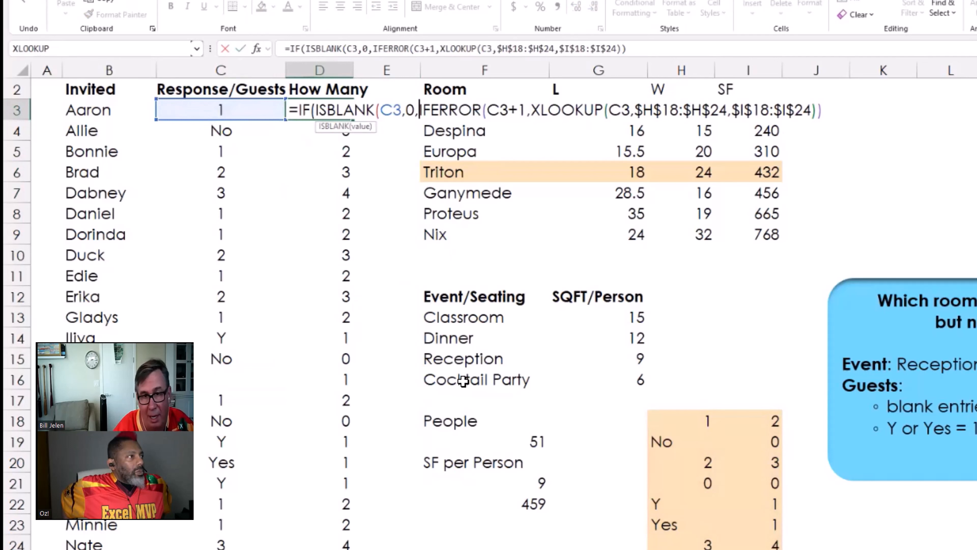
Add the missing closing parentheses for IF and ISBLANK in D3, and fill the formula down the How Many column.
key("End")
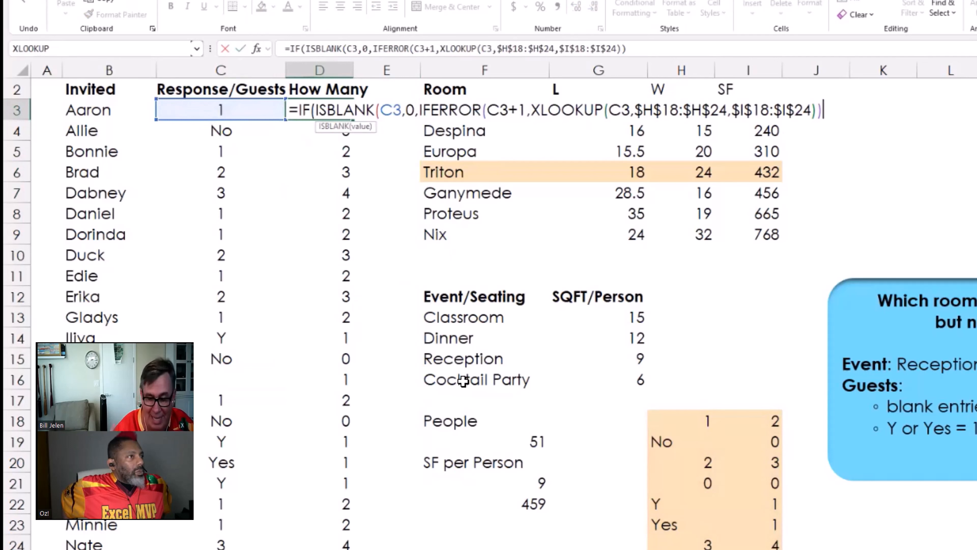
type(")")
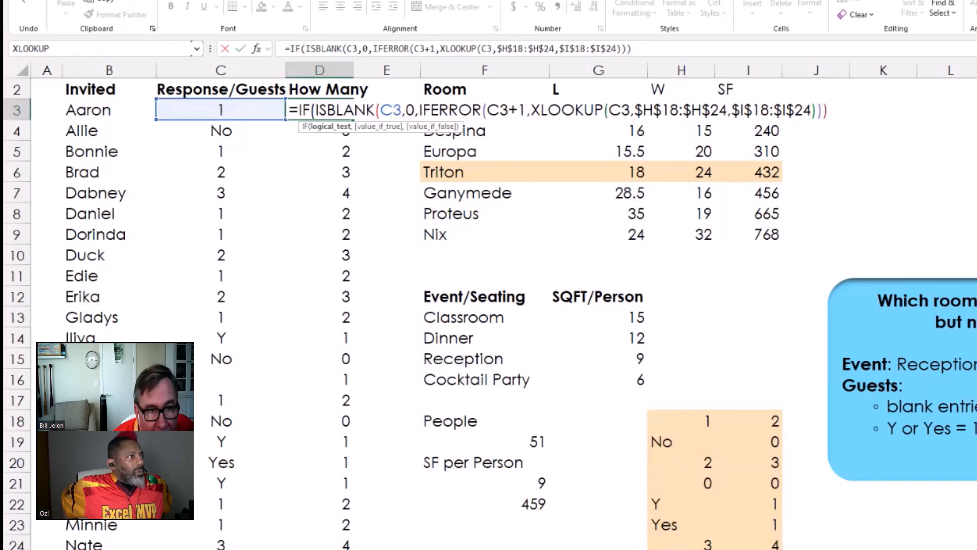
left_click(403, 110)
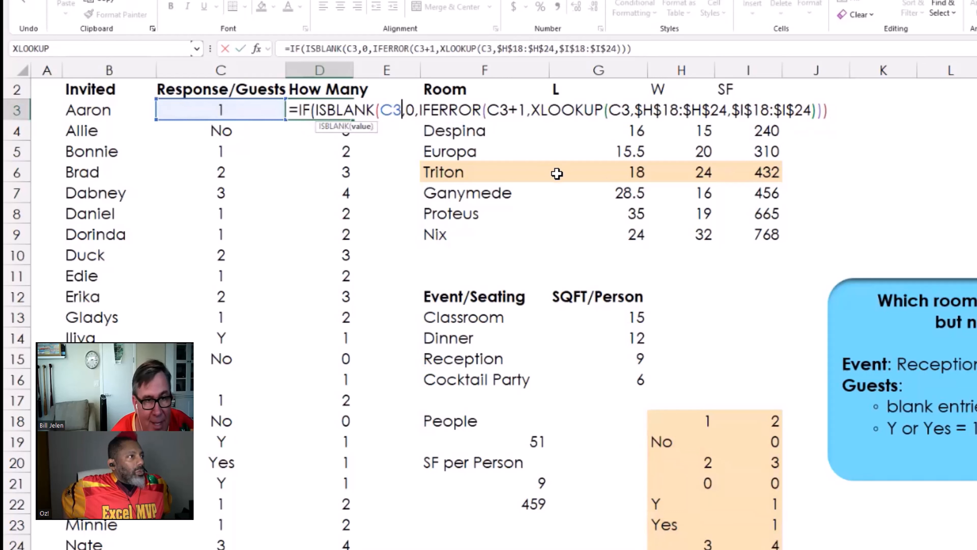
type(")")
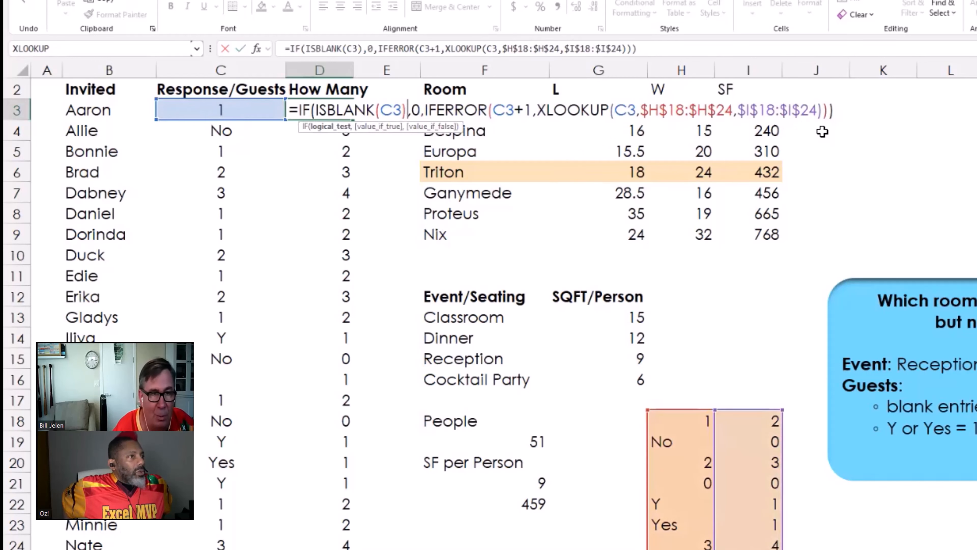
key("ctrl+Return")
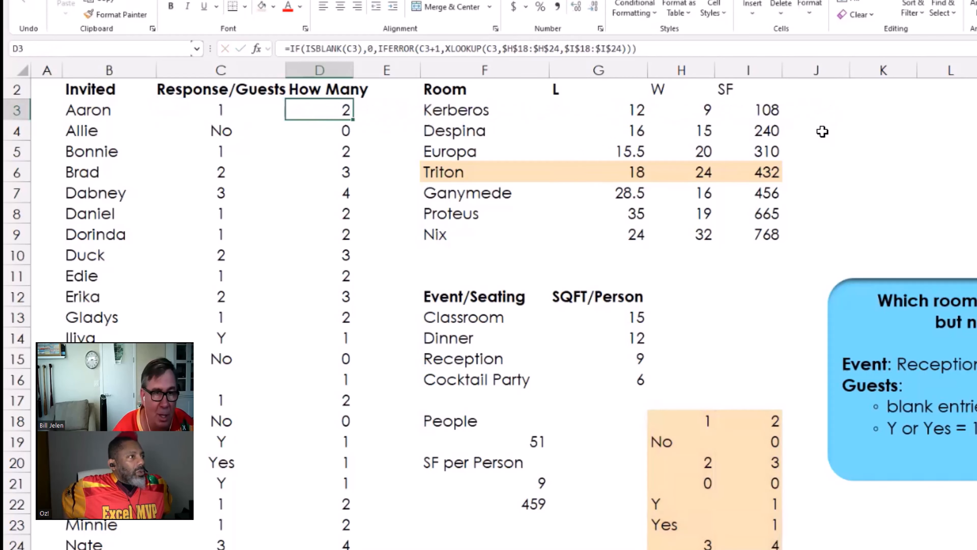
double_click(354, 120)
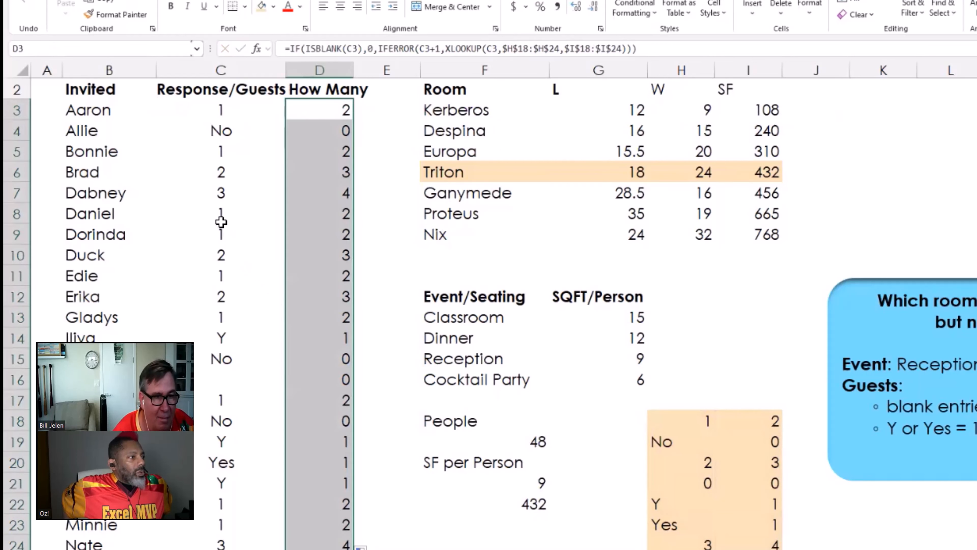
Delete the response in C7.
left_click(221, 192)
key("Delete")
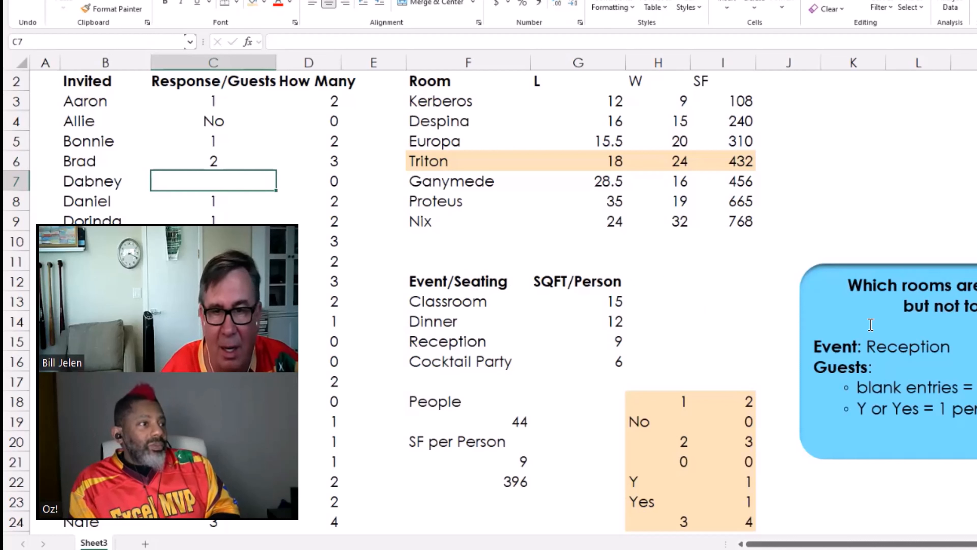
Move the blue instruction box clear of the tables and copy its event name, Reception, into I11.
left_click(873, 347)
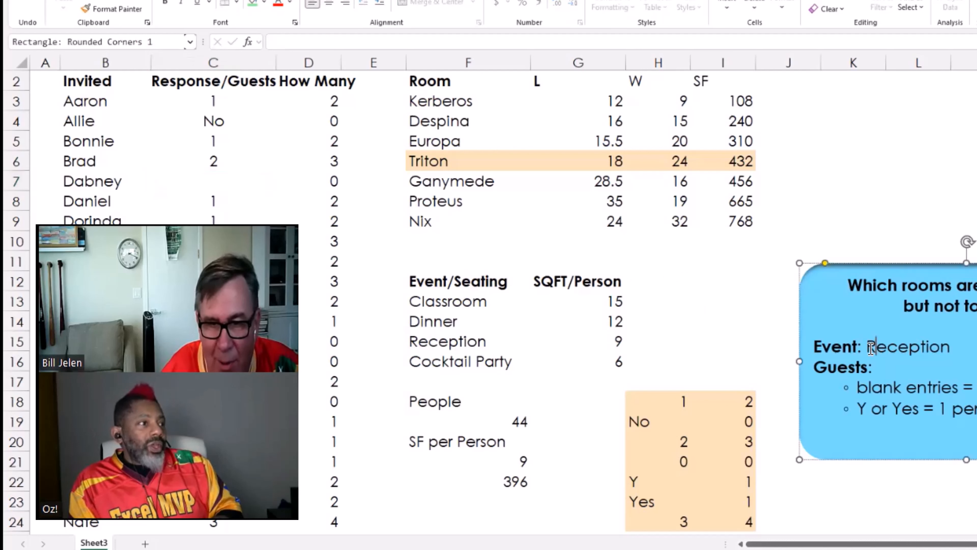
left_click_drag(867, 347, 954, 344)
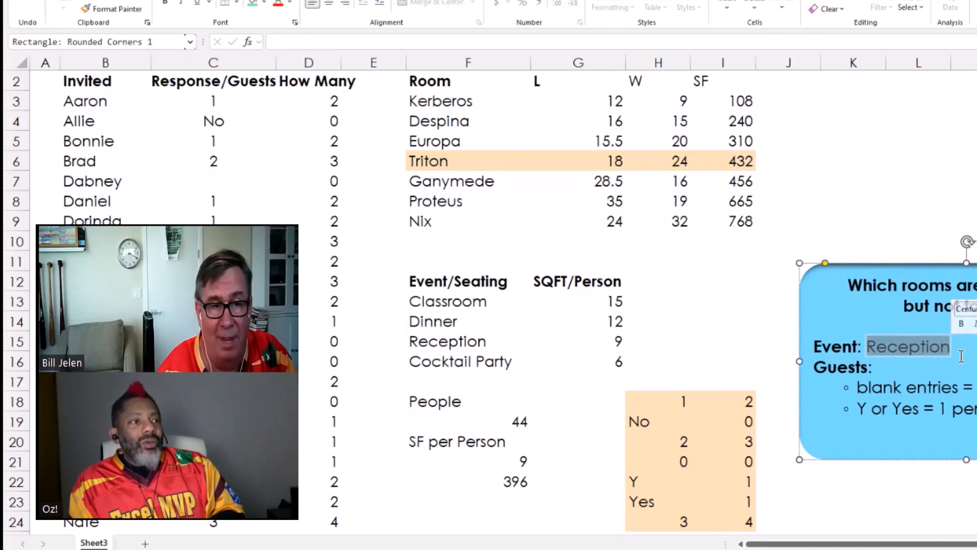
scroll(961, 356, "up", 1)
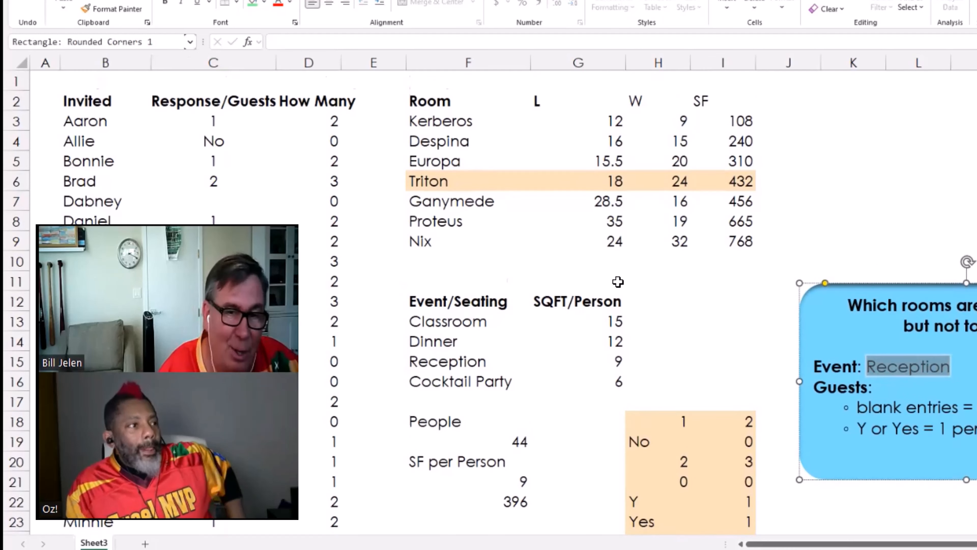
left_click_drag(878, 287, 953, 284)
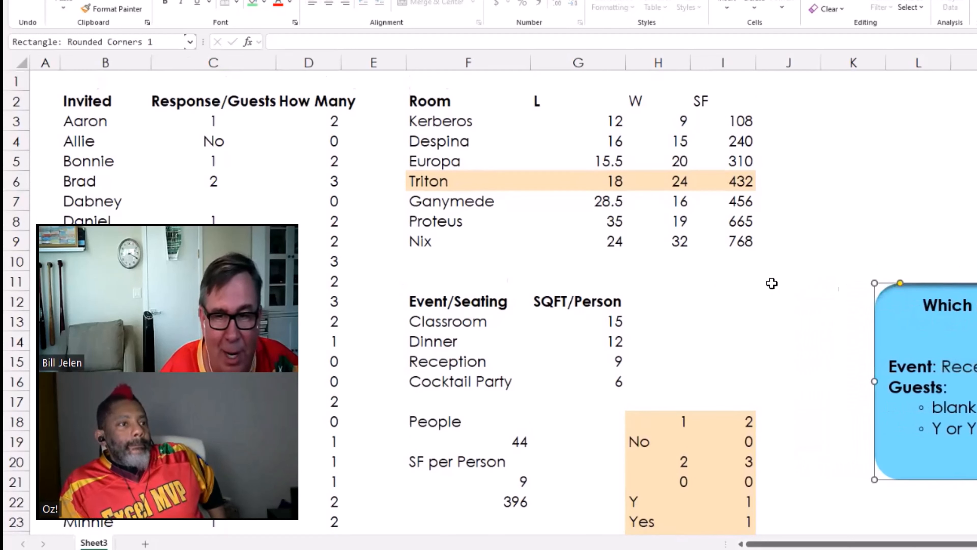
left_click(718, 274)
left_click(473, 267)
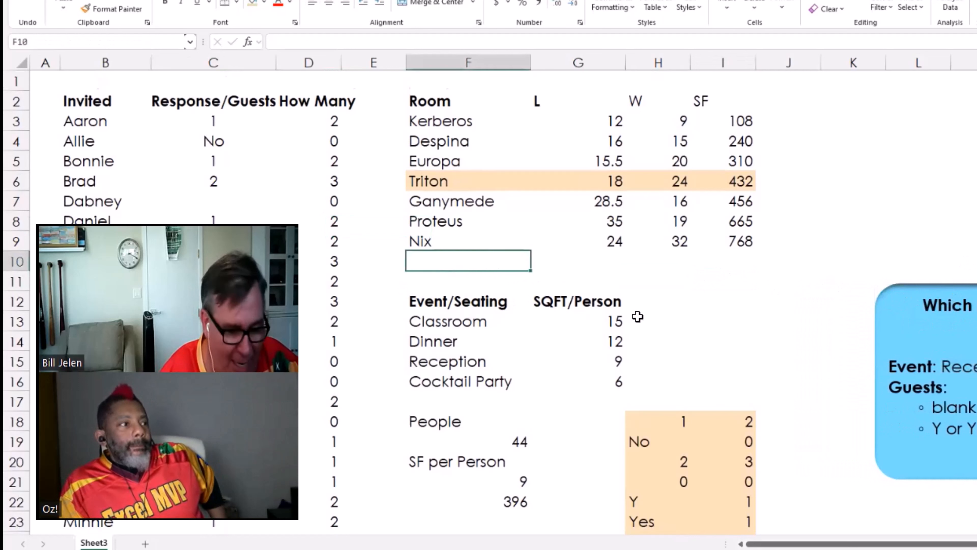
left_click(710, 285)
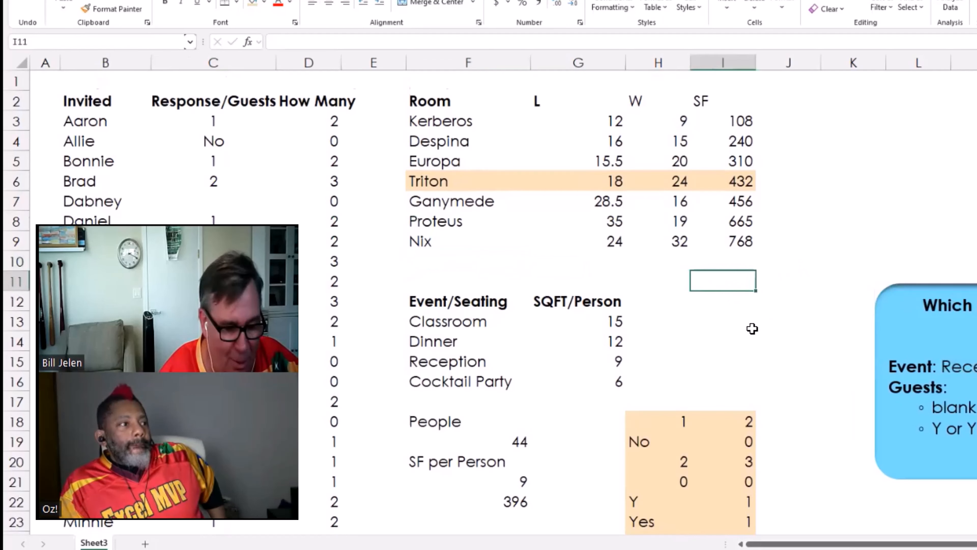
key("ctrl+v")
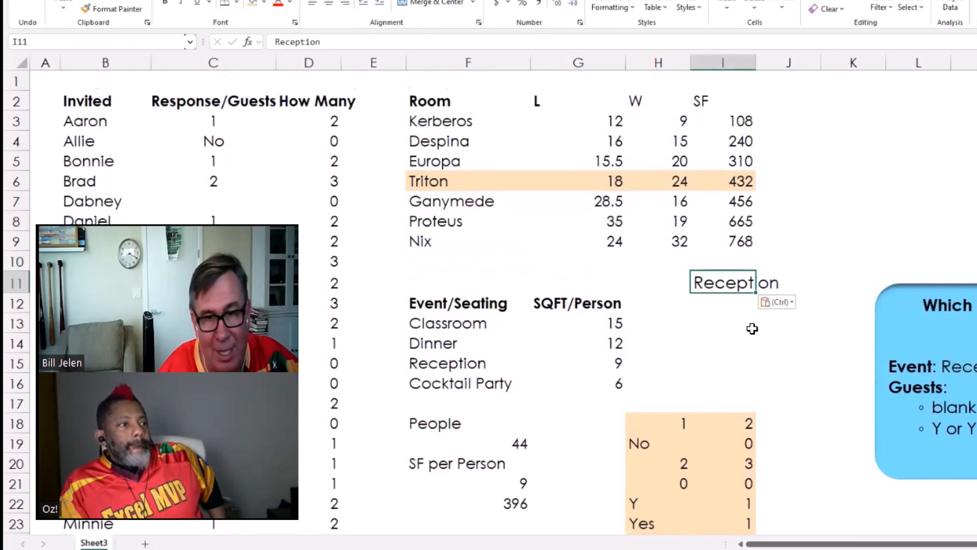
Replace the SF per Person value in F21 with an XLOOKUP formula that uses I11 as the lookup value.
left_click(526, 485)
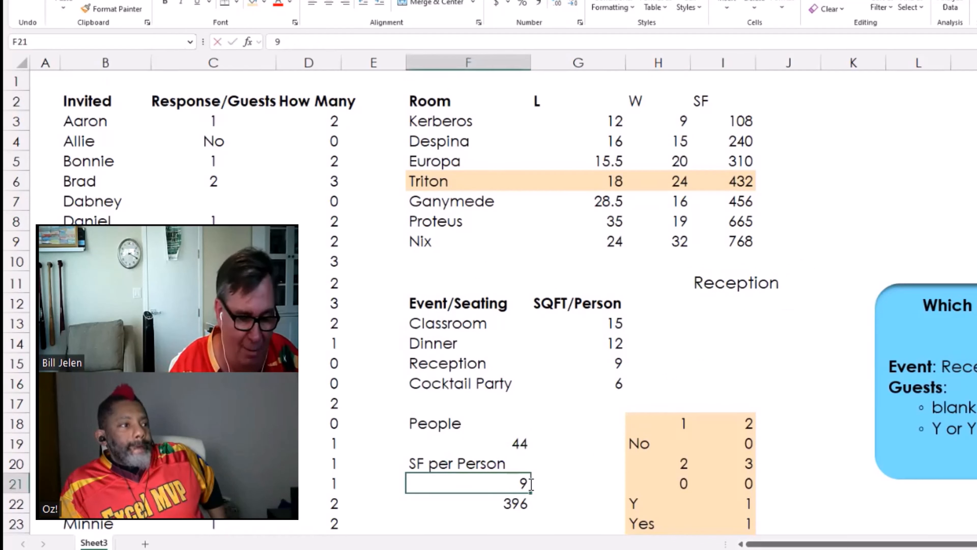
type("=xl")
key("Tab")
key("Up")
key("Up")
key("Up")
key("Up")
key("Up")
key("Up")
key("Up")
key("Up")
key("Up")
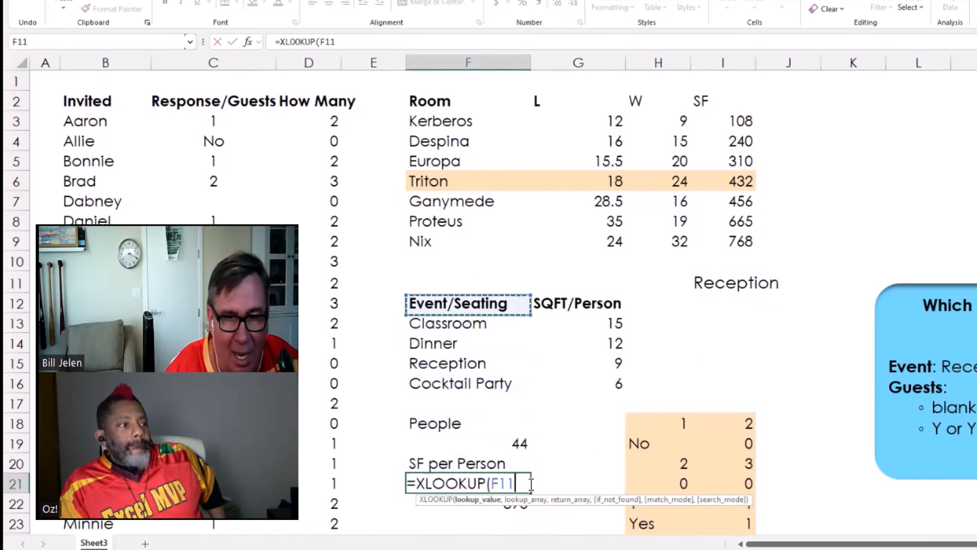
key("Up")
key("Up")
key("Right")
key("Right")
key("Right")
key("Down")
type(",")
Add the event names $F$13:$F$16 as the absolute lookup array of the XLOOKUP in F21.
key("Left")
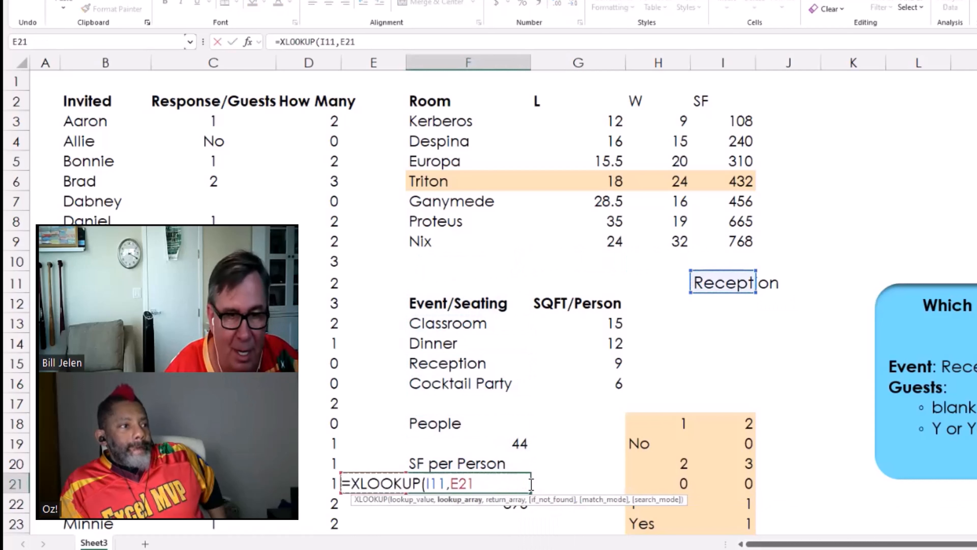
key("Up")
key("Down")
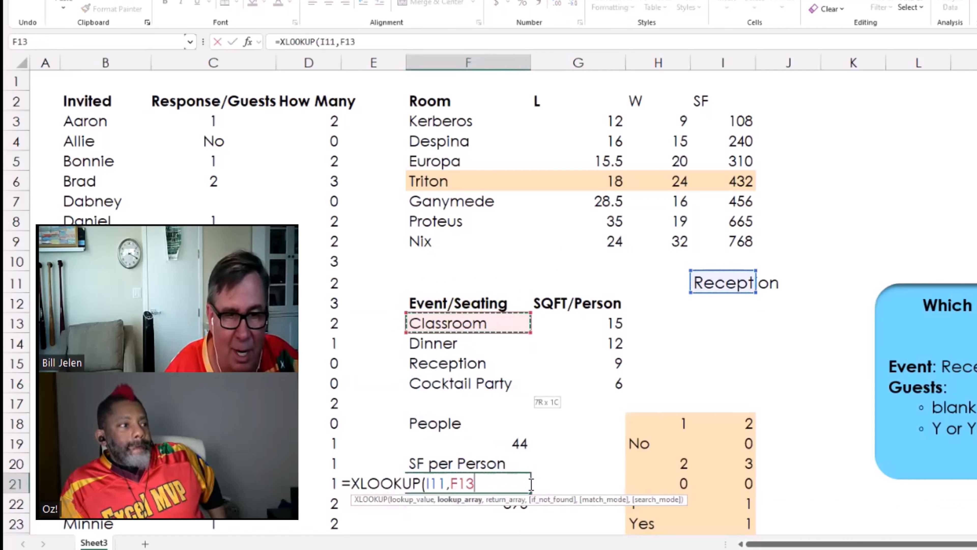
key("shift+Down")
key("shift+Down")
key("shift+Down")
key("F4")
type(",")
Complete the XLOOKUP in F21 with the SQFT/Person values $G$13:$G$16 as the absolute return array.
key("Up")
key("Up")
key("Up")
key("Up")
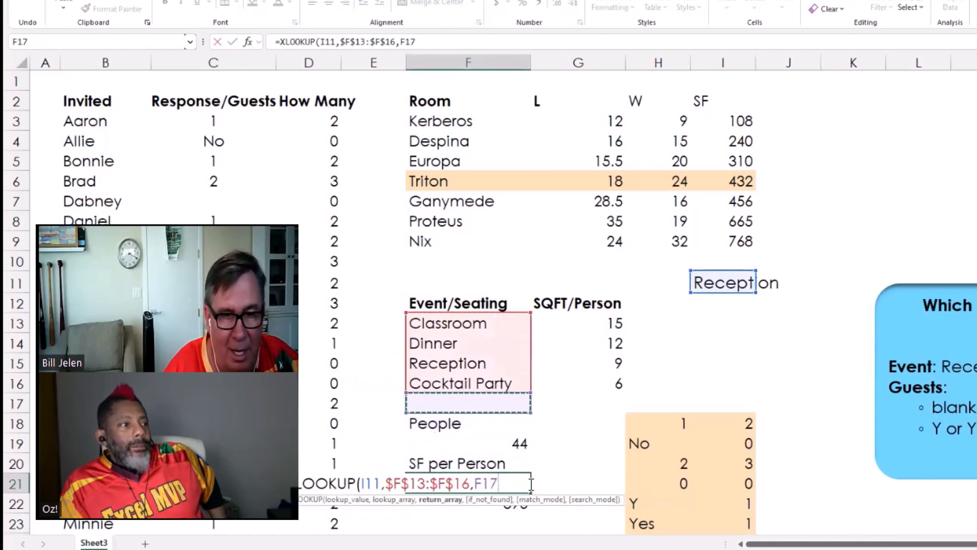
key("Right")
key("Up")
key("Up")
key("Up")
key("Up")
key("shift+Down")
key("shift+Down")
key("shift+Down")
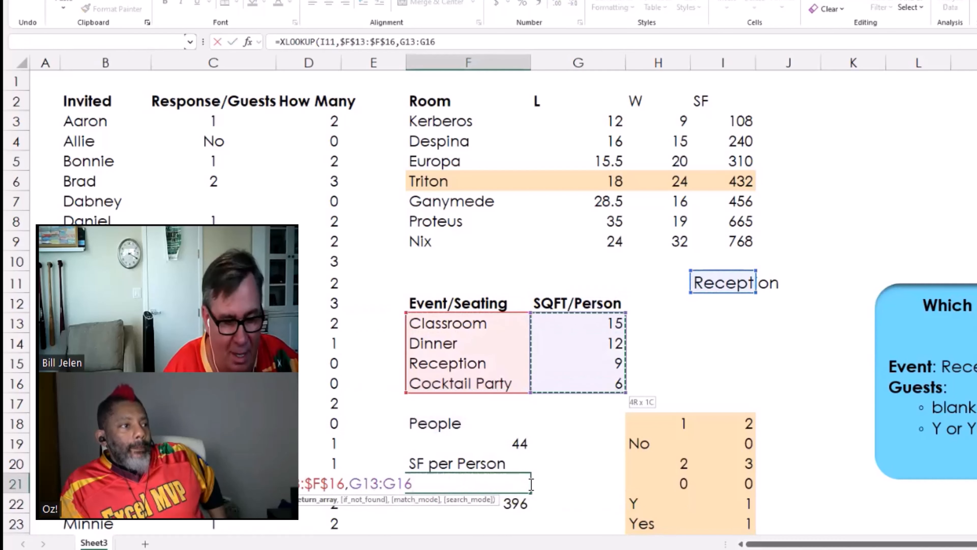
key("F4")
key("Return")
left_click(528, 484)
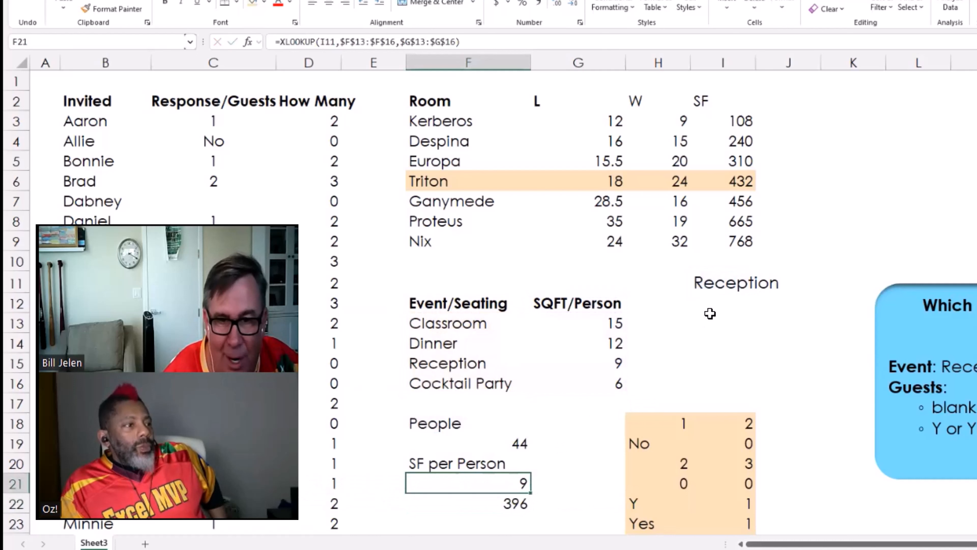
Change the event in I11 to Classroom.
left_click(718, 283)
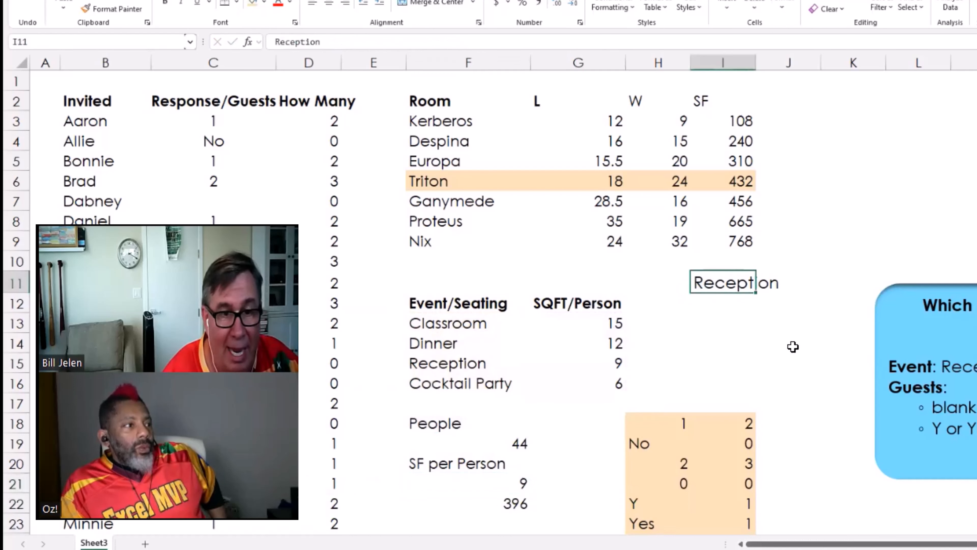
type("Classroom")
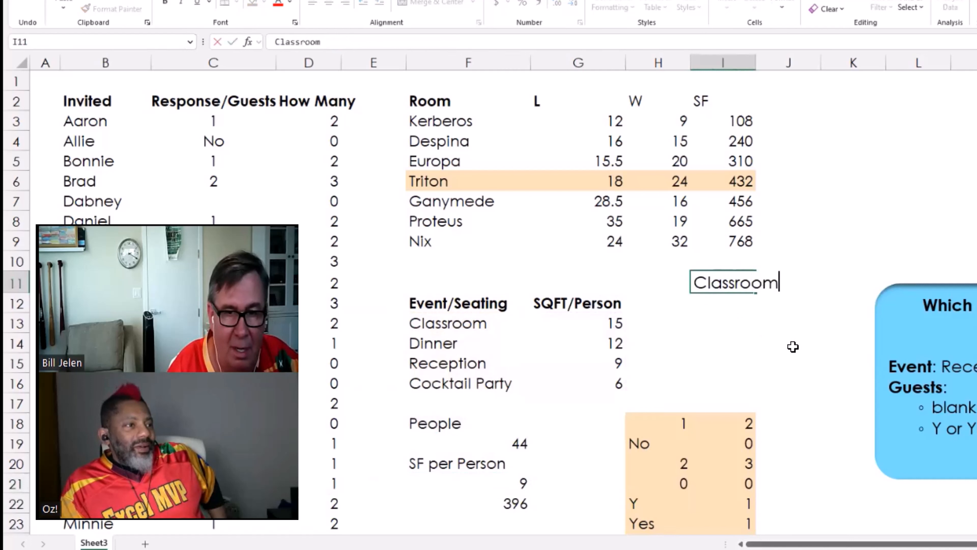
key("Return")
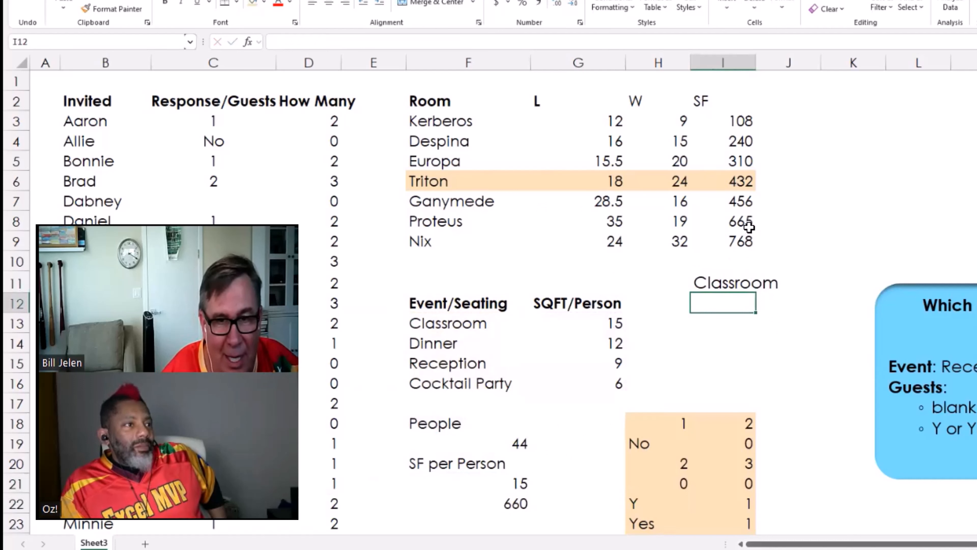
Start an XLOOKUP formula in F23 with the required square footage in F22 as the lookup value.
left_click(488, 520)
type("=xl")
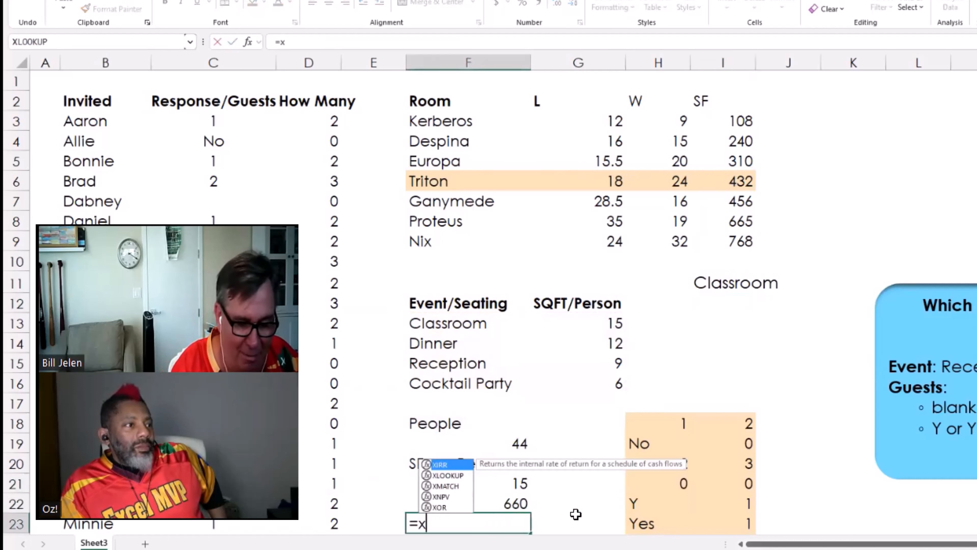
key("Tab")
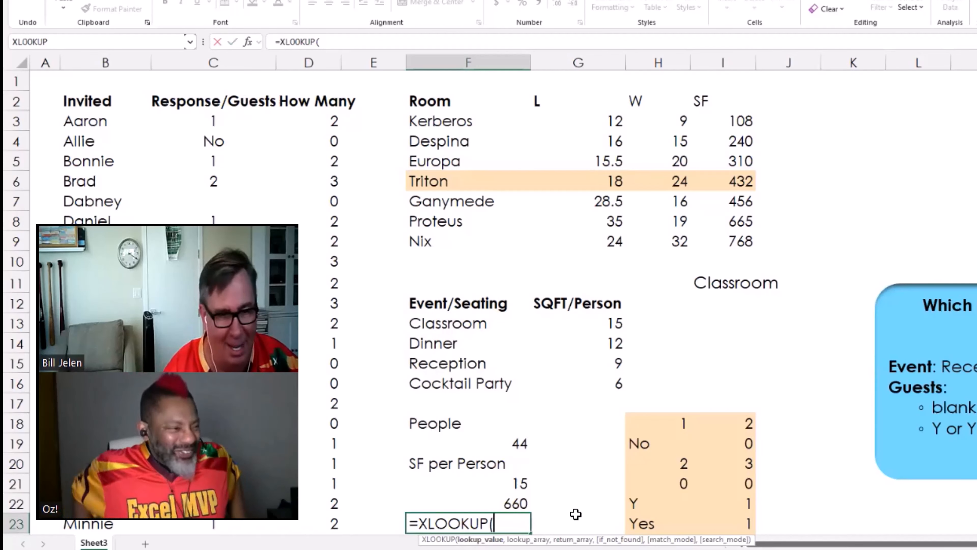
key("Up")
type(",")
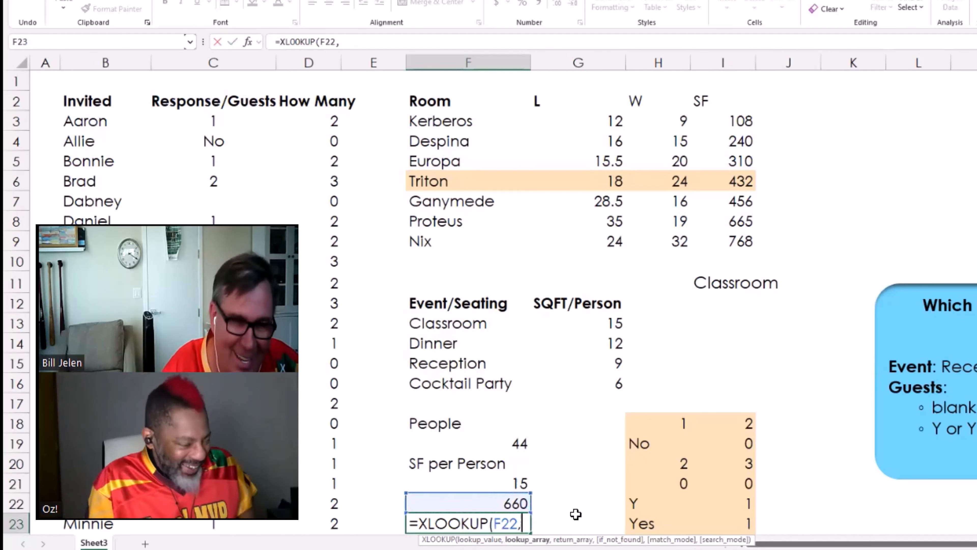
Add the rooms' SF values $I$3:$I$9 as the absolute lookup array of the XLOOKUP in F23.
key("Up")
key("Up")
key("Up")
key("Up")
key("Up")
key("Up")
key("Up")
key("Up")
key("Up")
key("Up")
key("Up")
key("Right")
key("Up")
key("Up")
key("Right")
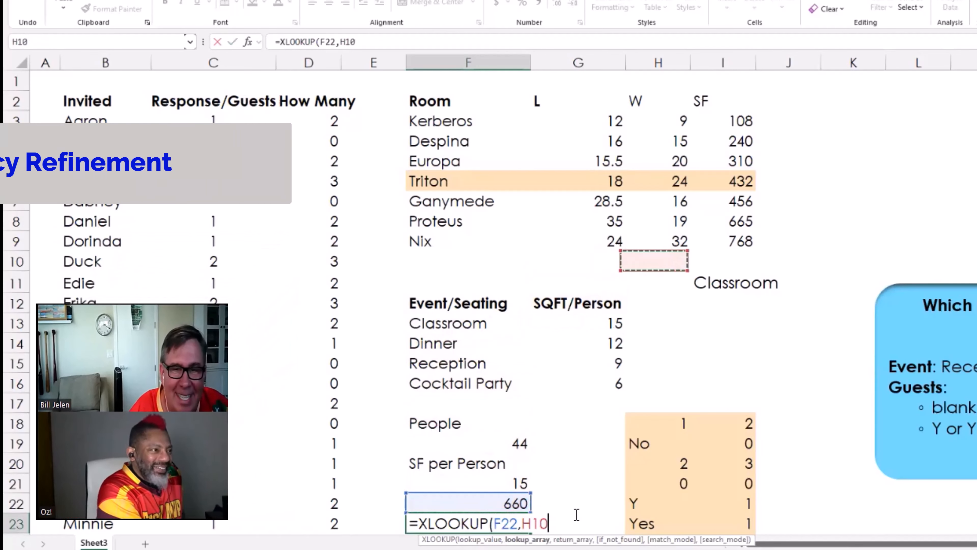
key("Up")
key("Right")
key("ctrl+shift+Up")
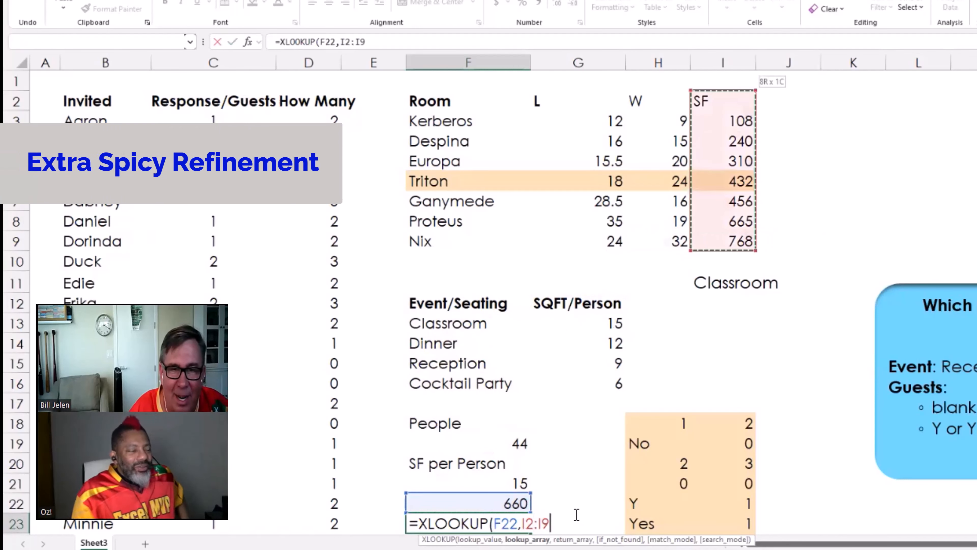
key("shift+Down")
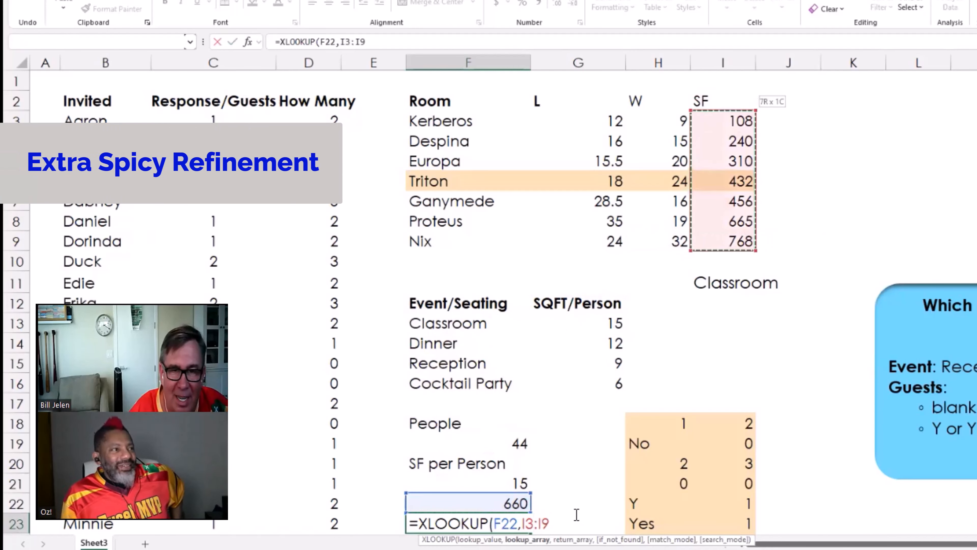
key("F4")
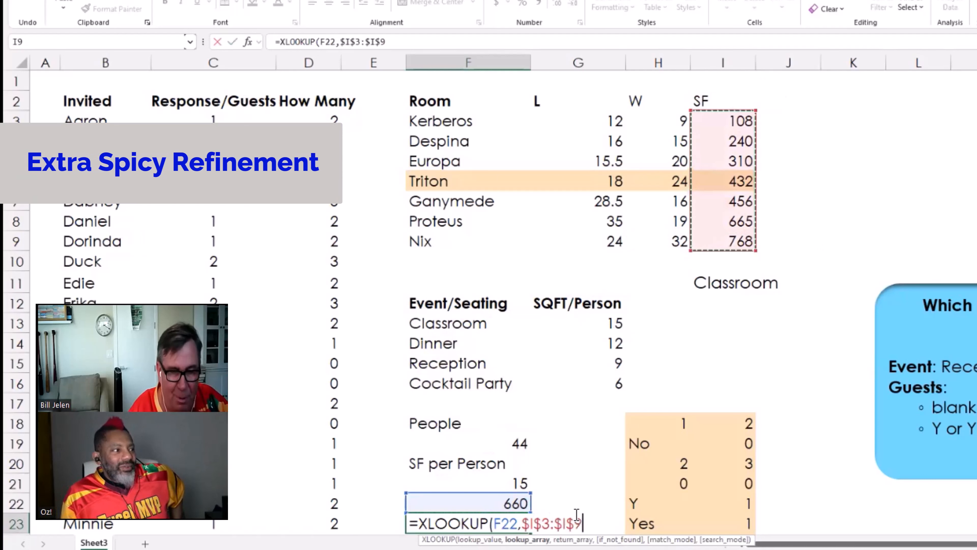
type(",")
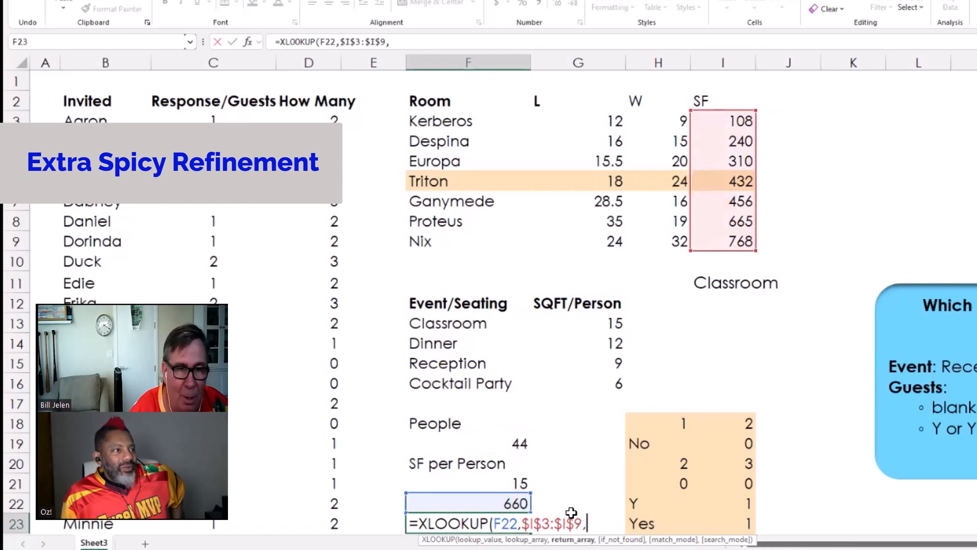
Complete the XLOOKUP in F23 with the room names $F$3:$F$9 as return array, no if-not-found value and match mode 1.
left_click_drag(422, 246, 445, 123)
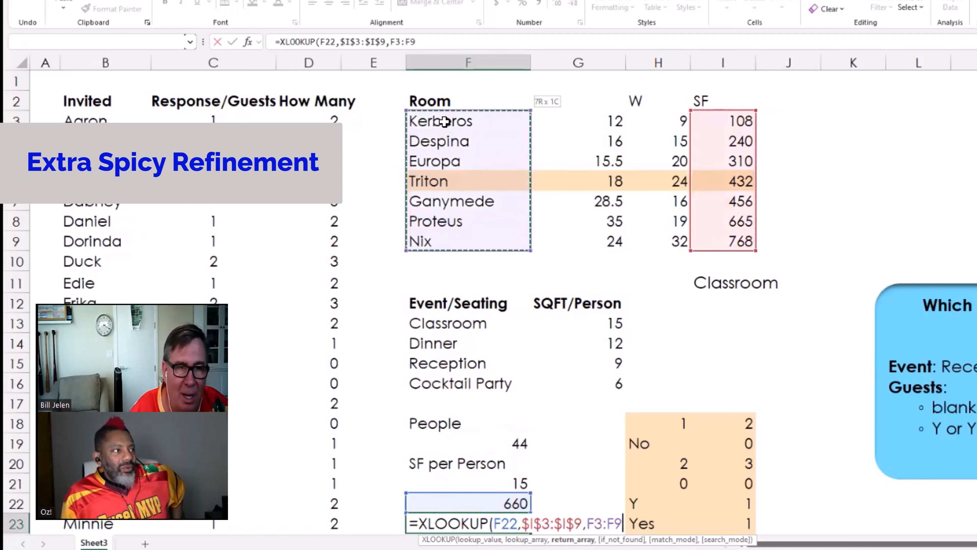
key("F4")
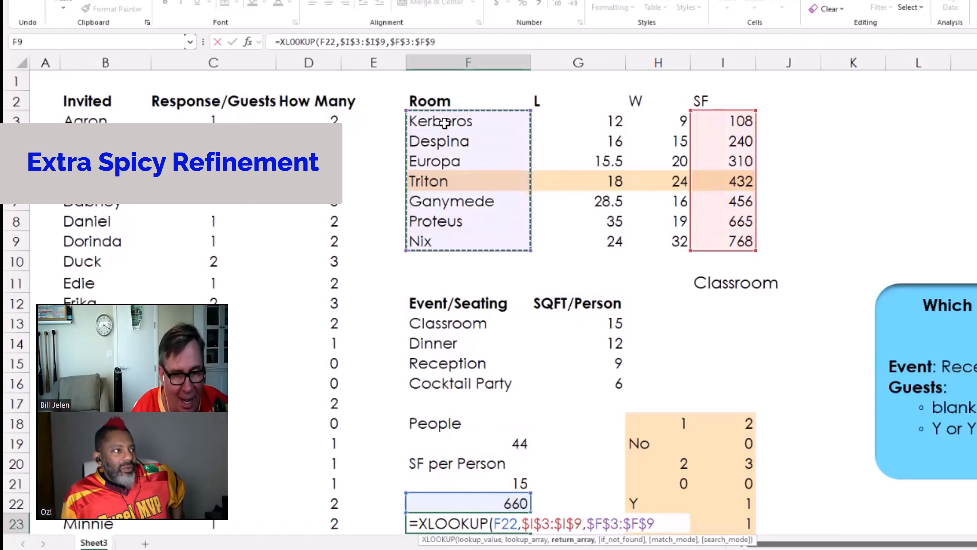
type(",")
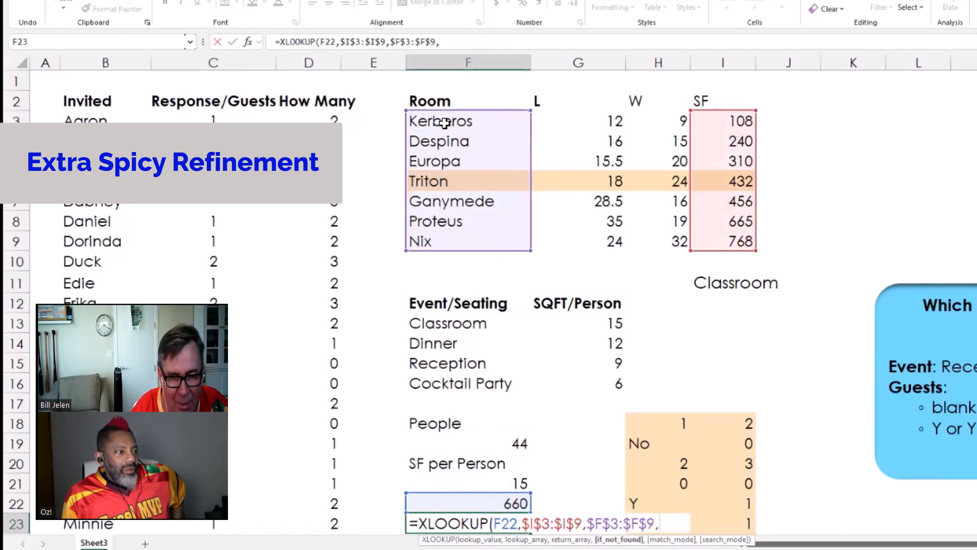
type(",")
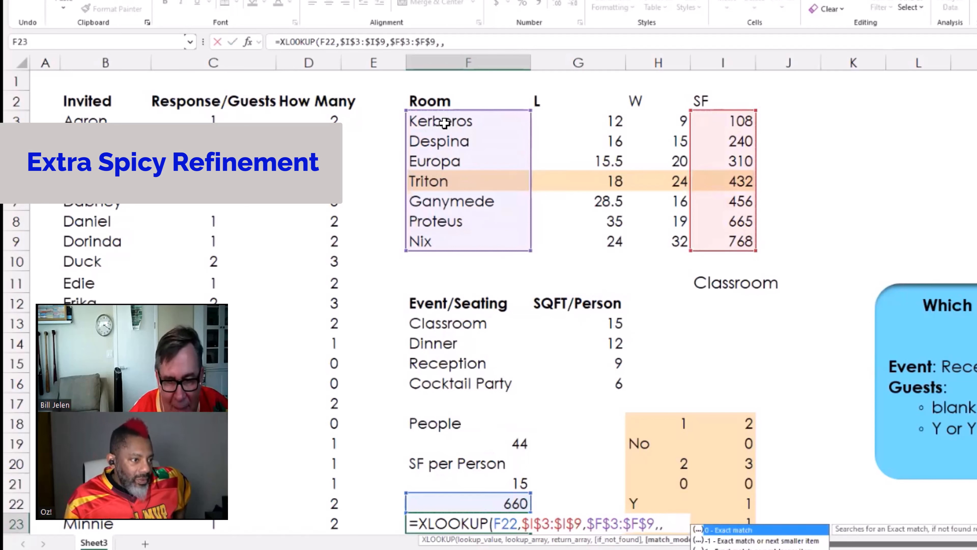
type("1")
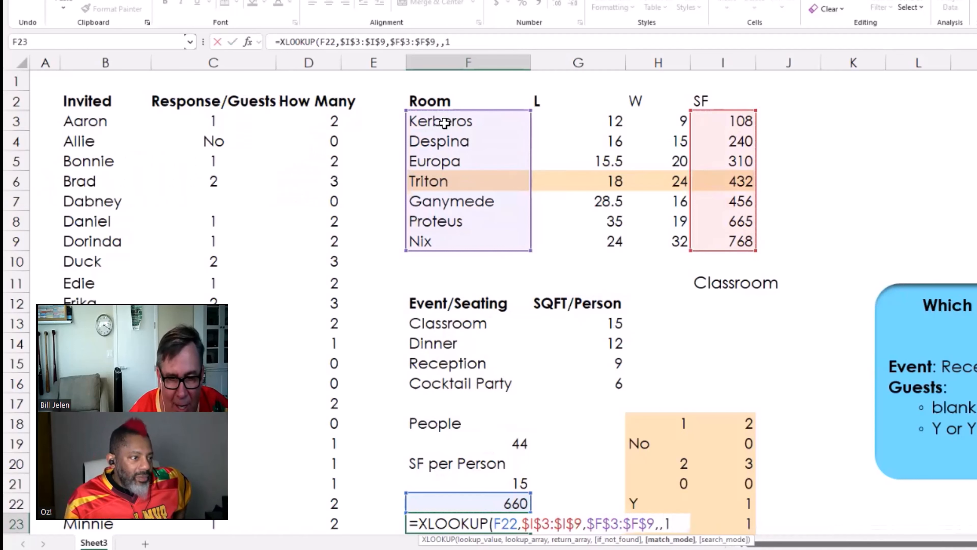
type(")")
key("Return")
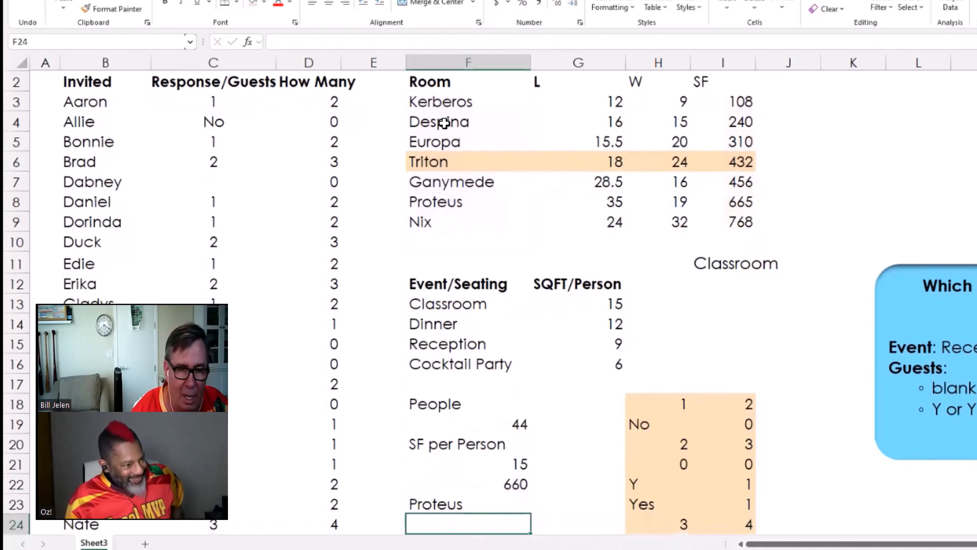
key("Up")
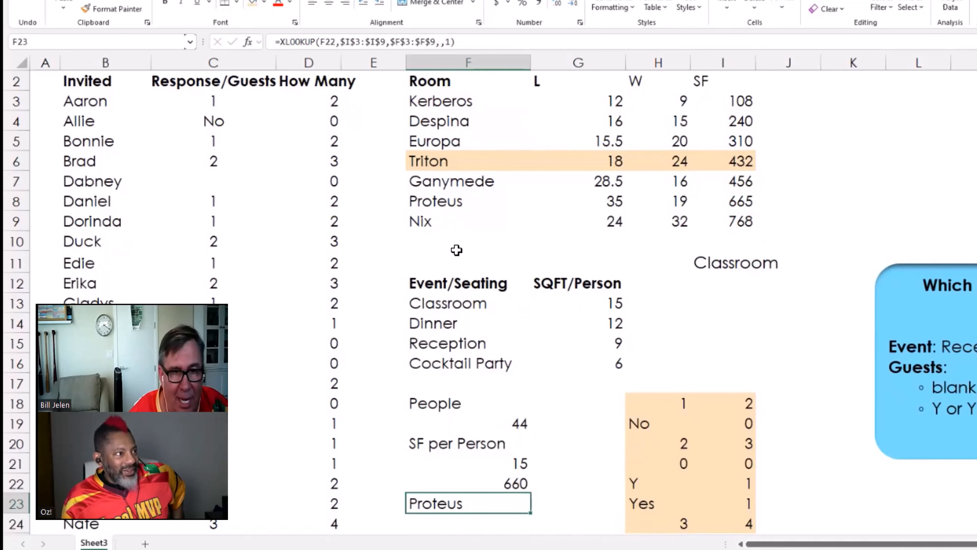
Remove the fill colour from the Triton room row, F6:I6.
left_click(429, 161)
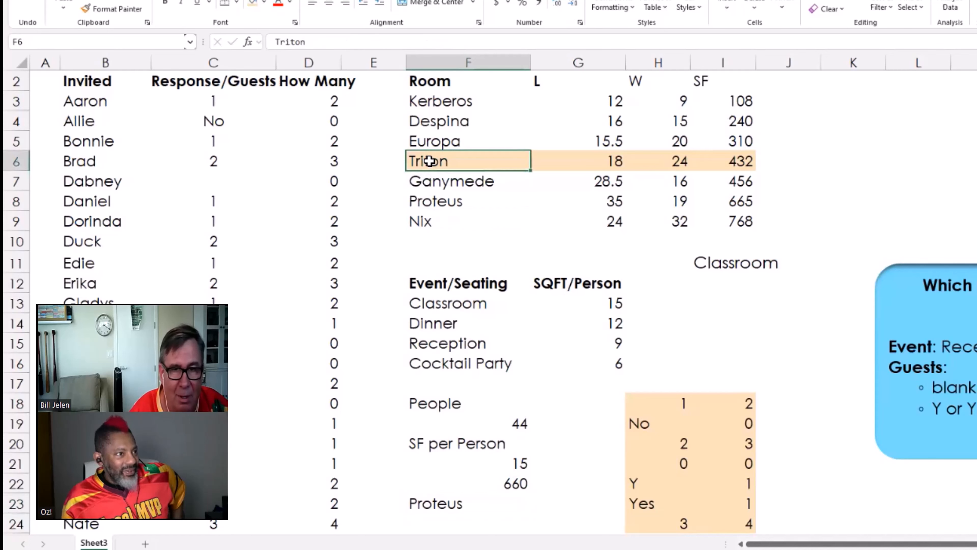
key("shift+Right")
key("shift+Right")
key("shift+Right")
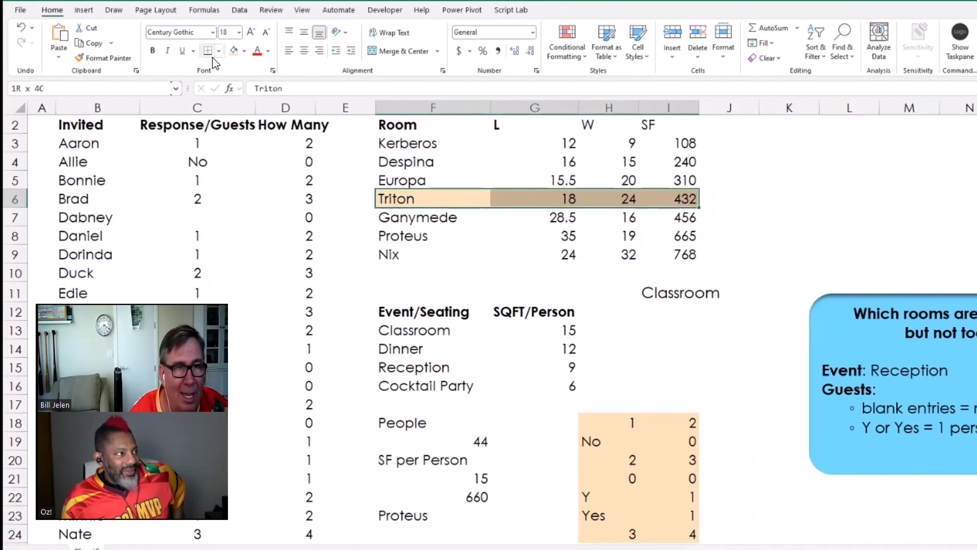
left_click(264, 2)
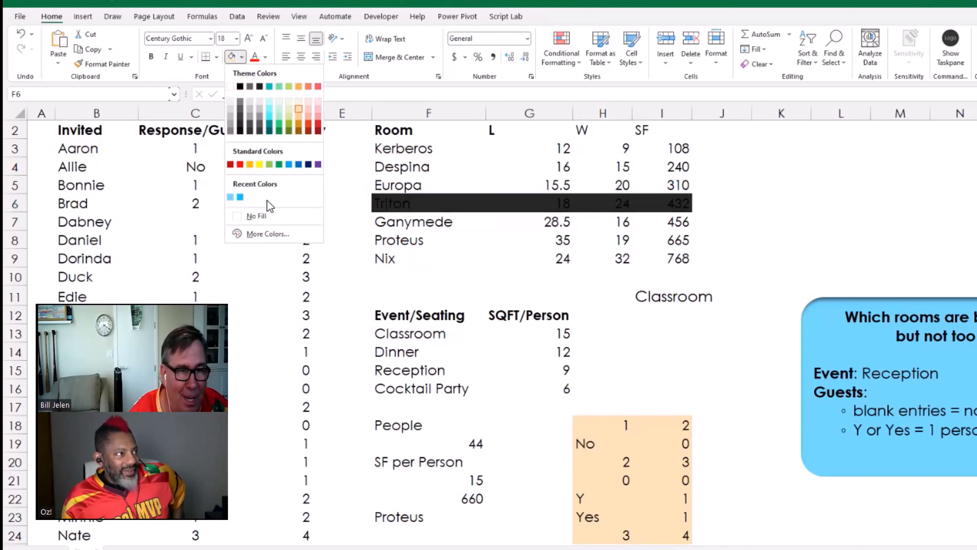
left_click(257, 216)
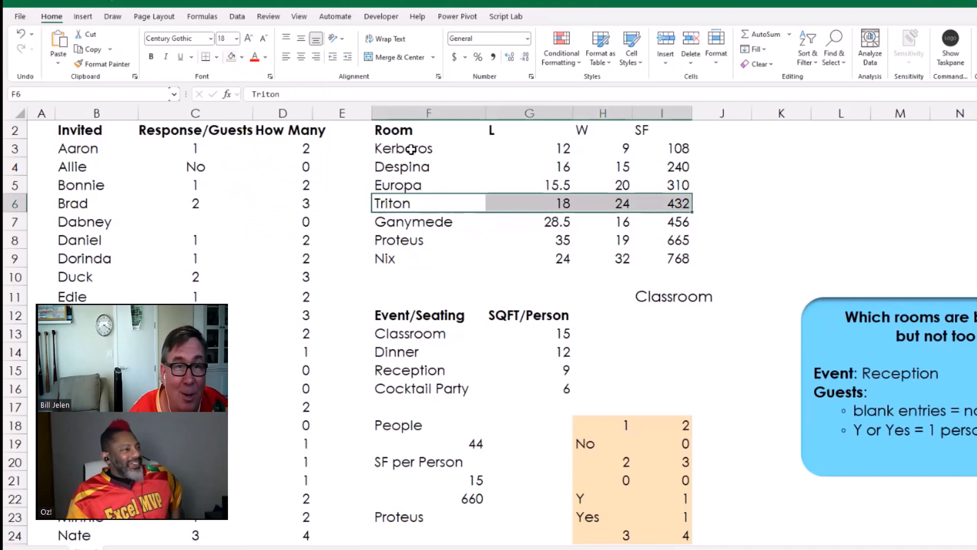
Start a formula-based conditional formatting rule for the rooms in F3:I9 with the formula =$F3=$F$23.
left_click_drag(431, 148, 656, 254)
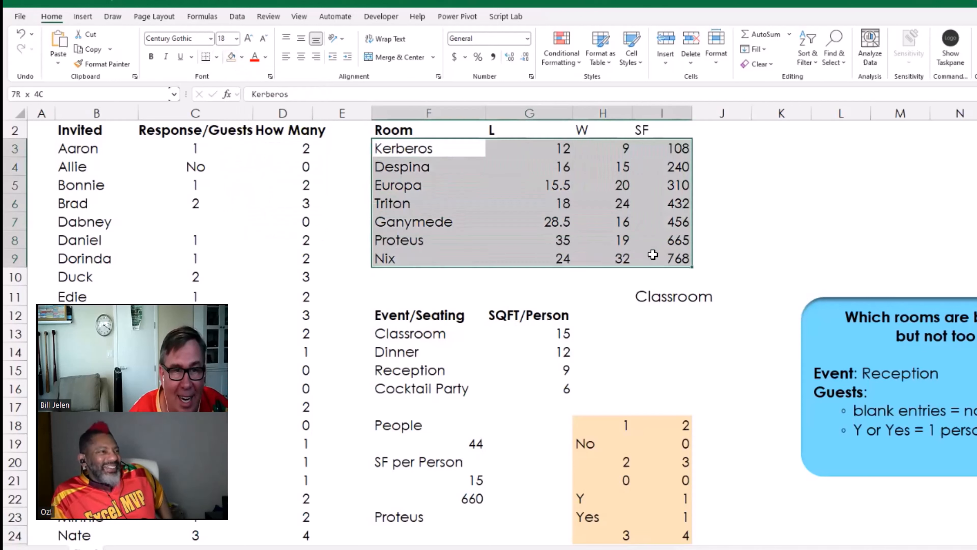
left_click(561, 64)
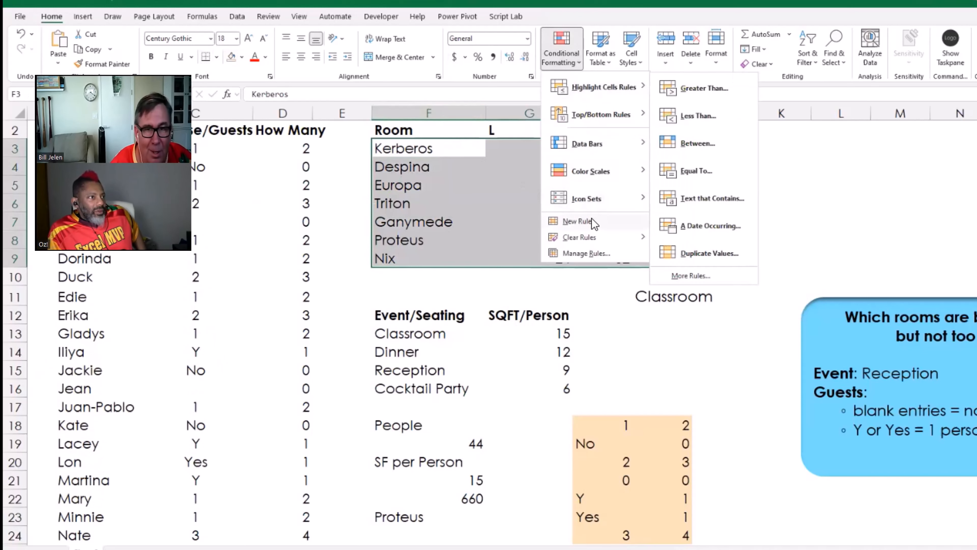
left_click(592, 220)
left_click(188, 324)
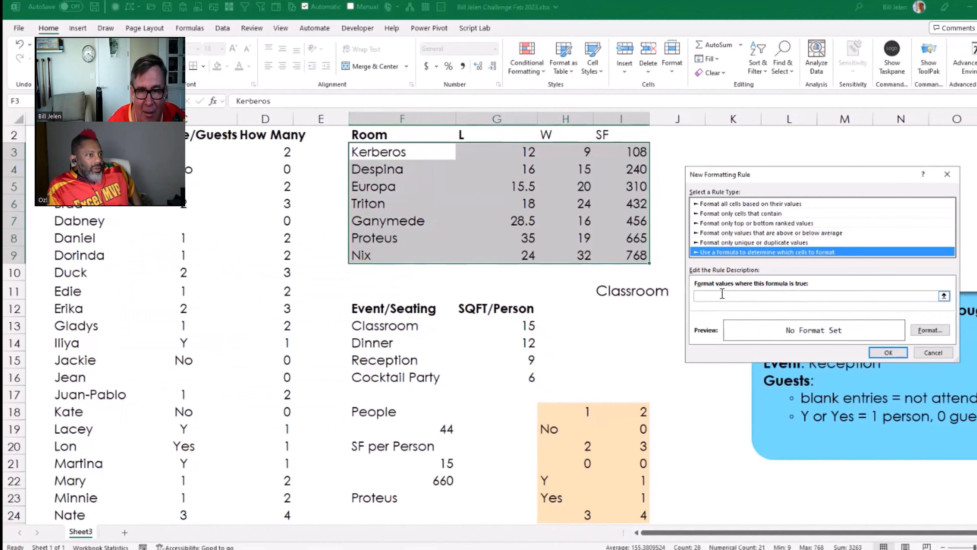
left_click(717, 297)
type("=")
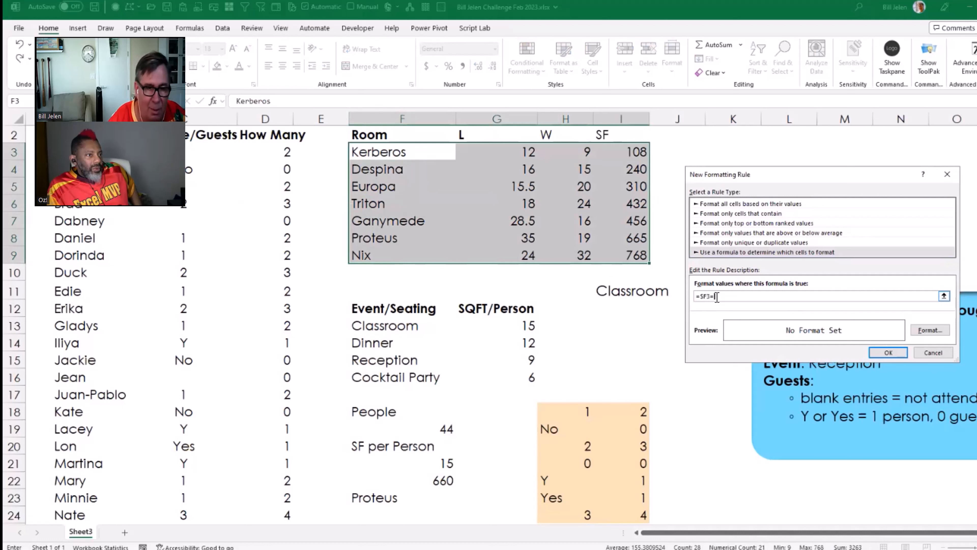
left_click(374, 499)
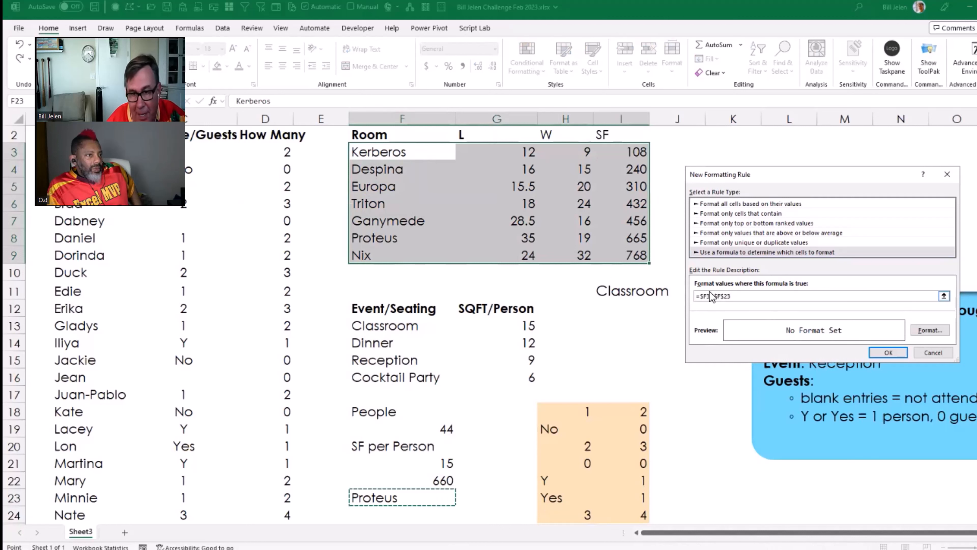
Give the conditional formatting rule a light red background fill and apply it to the room table.
left_click(931, 330)
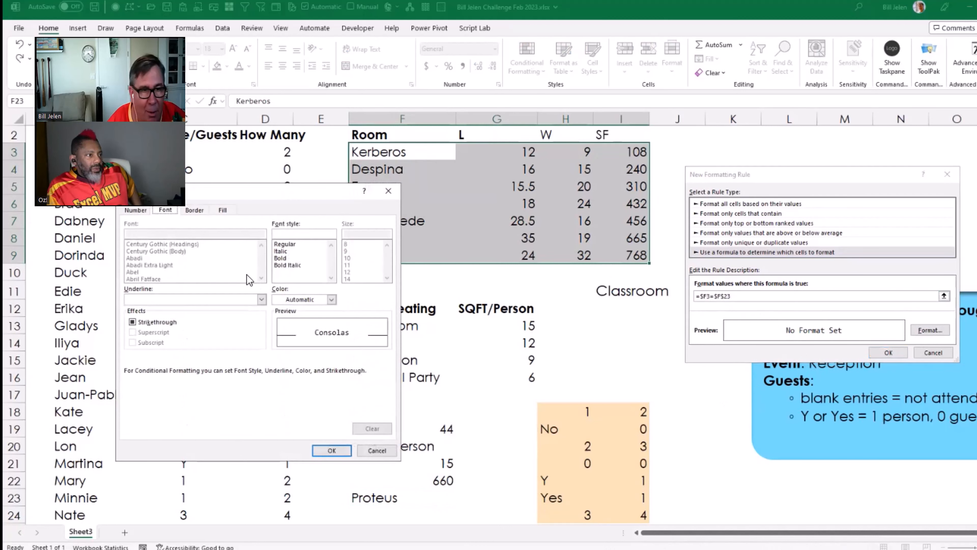
left_click(221, 210)
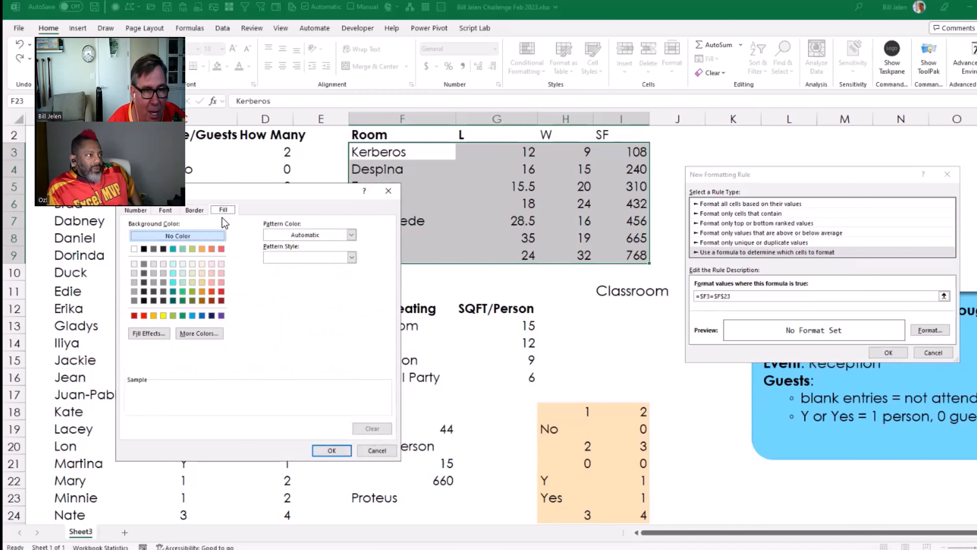
left_click(212, 272)
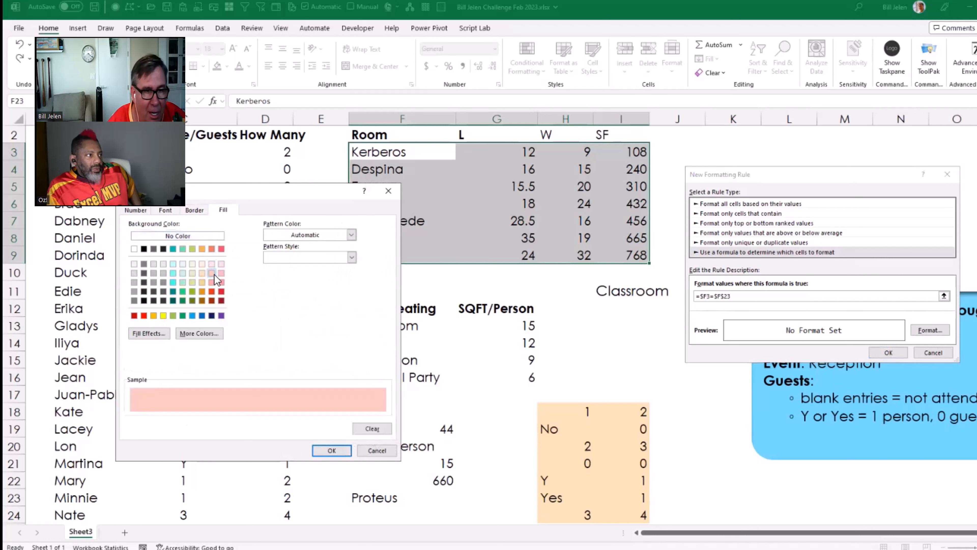
left_click(331, 451)
left_click(889, 352)
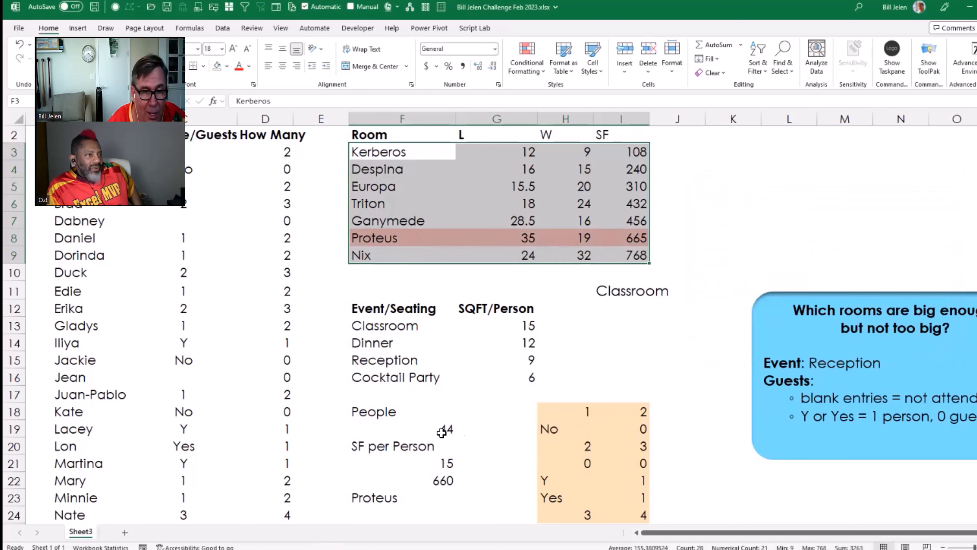
Enter 4 as the response in C7 to test the room highlighting with more guests.
left_click(178, 220)
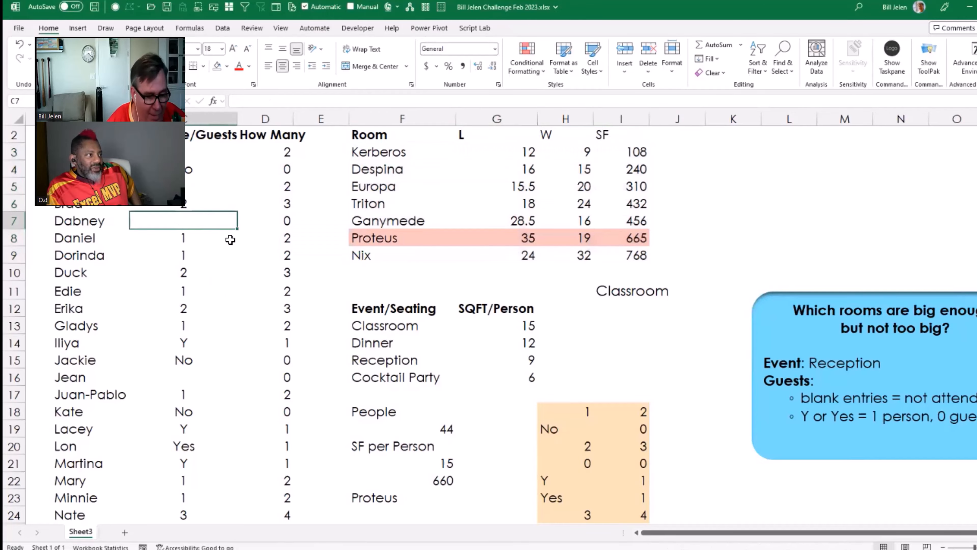
type("4")
key("Return")
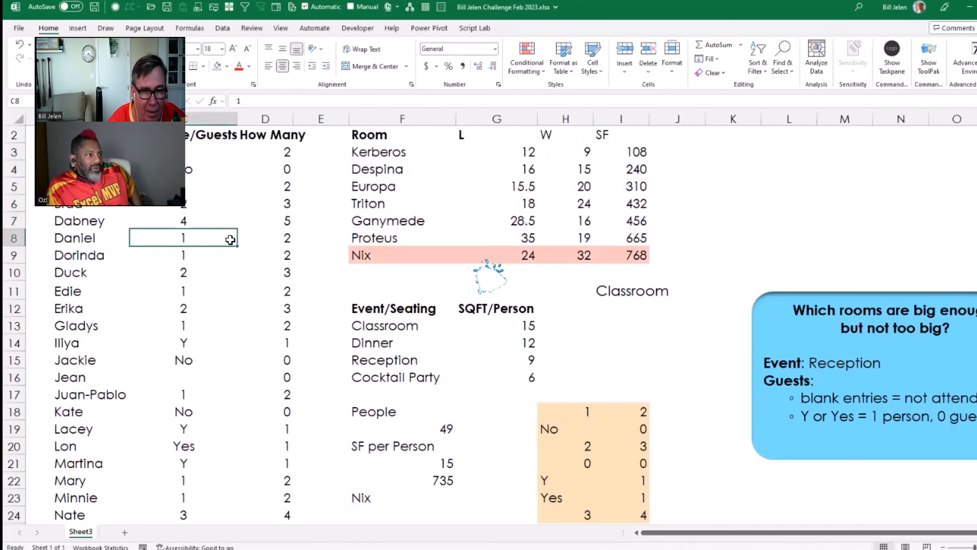